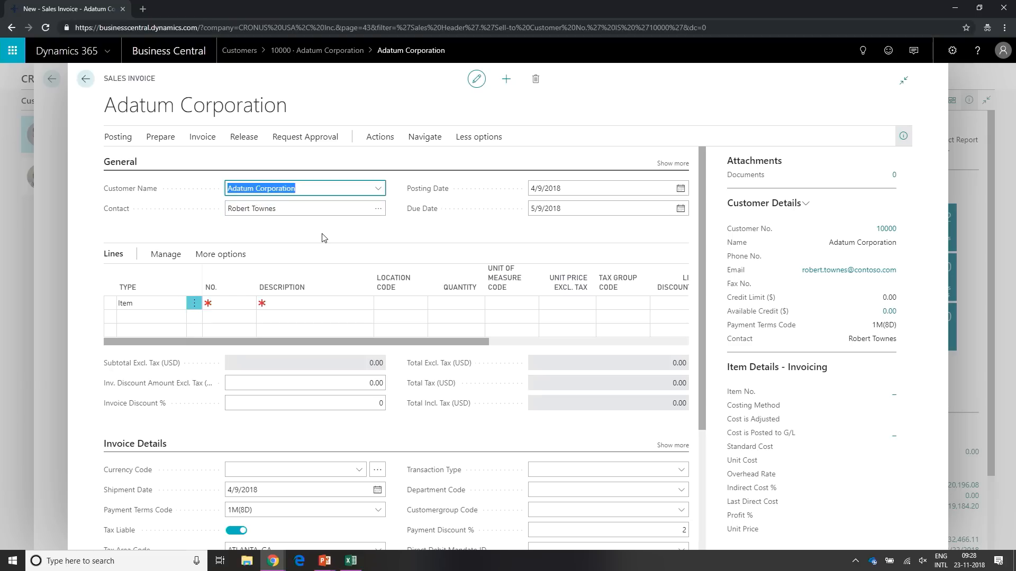
# - Leave the open sales invoice, start a new sales order from Adatum Corporation's customer card, and return to the card
pyautogui.click(30, 245)
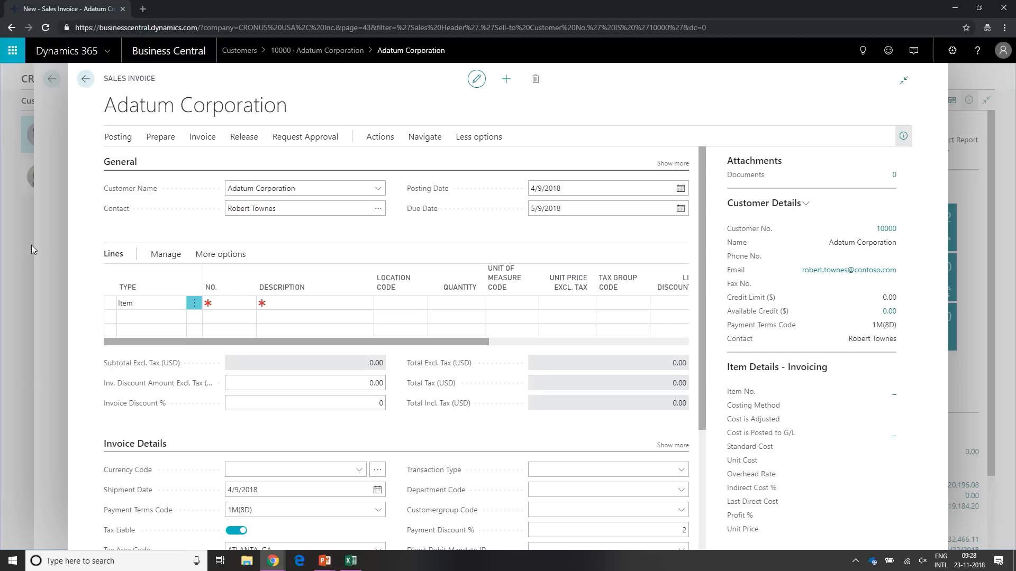
pyautogui.press('Escape')
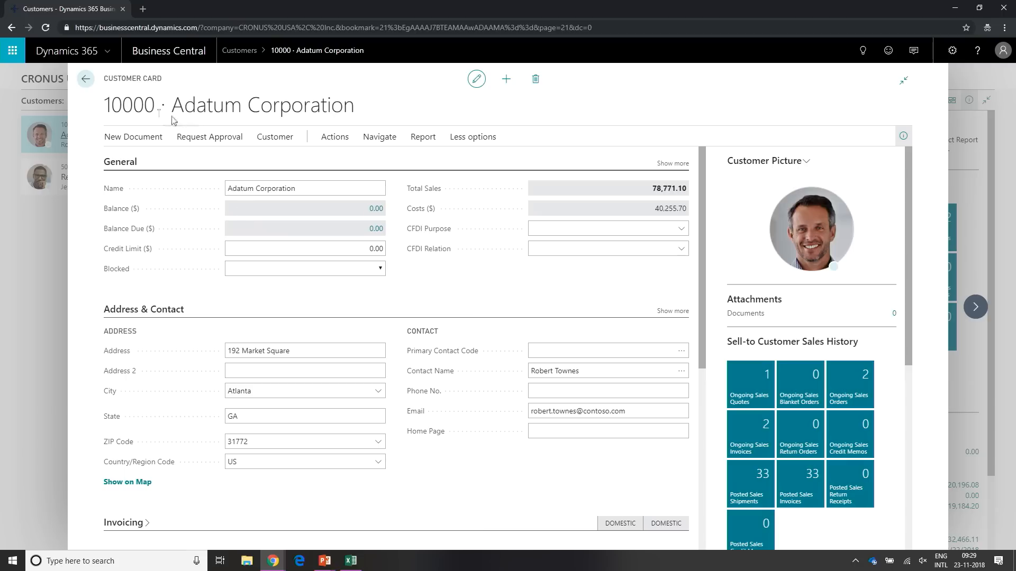
pyautogui.click(139, 138)
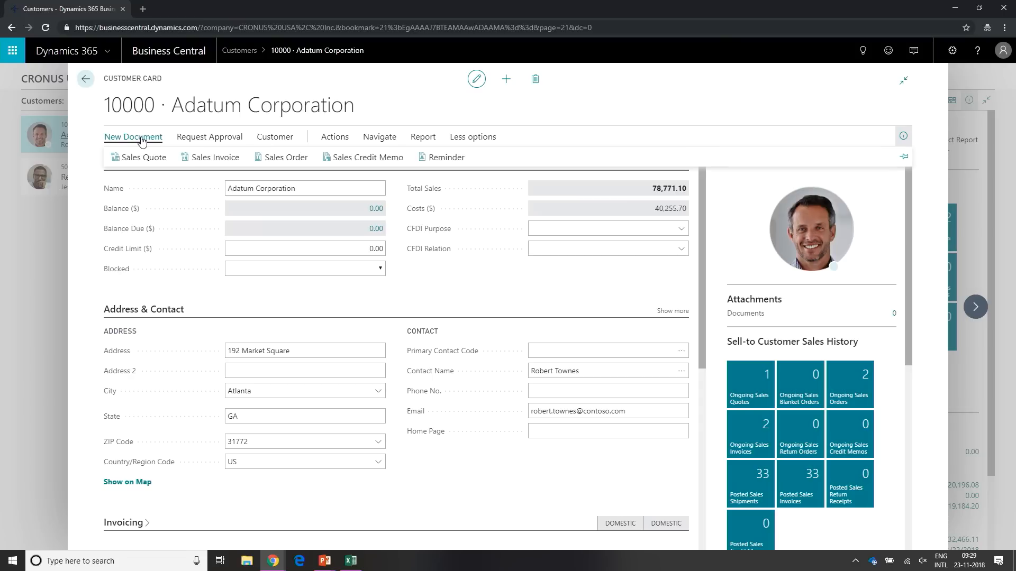
pyautogui.click(278, 159)
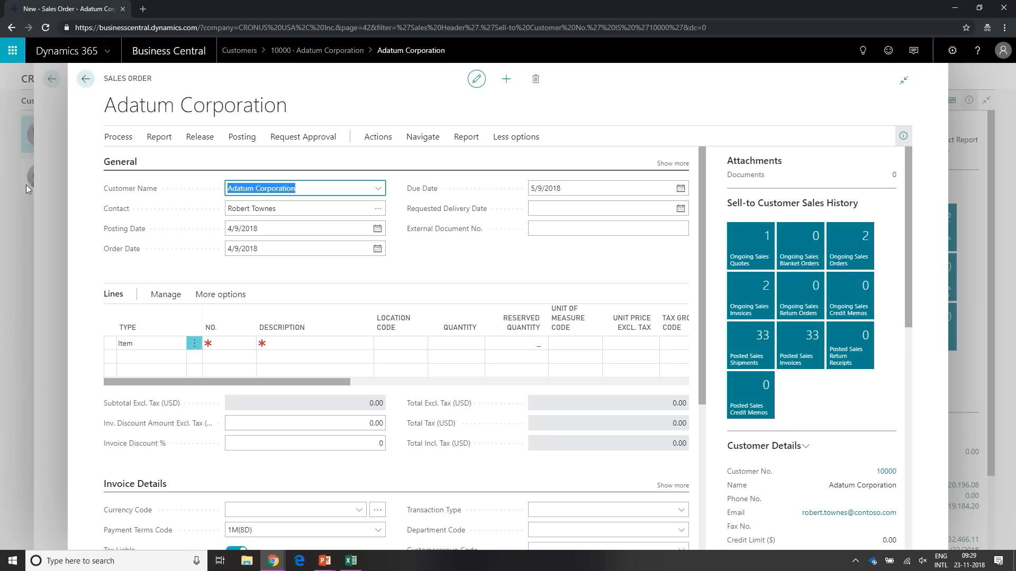
pyautogui.click(85, 80)
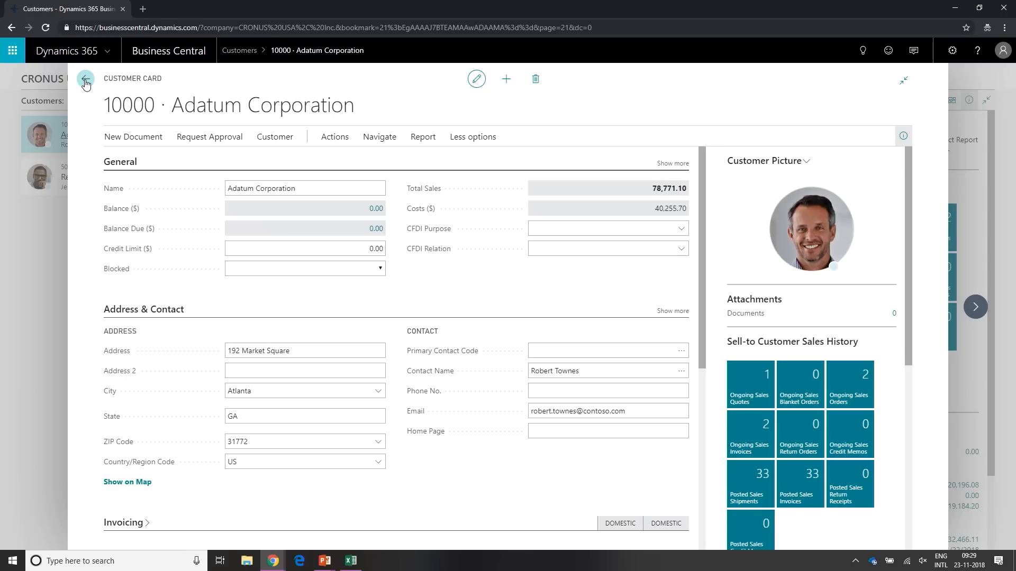
# - Show the Actions commands on Adatum Corporation's customer card, pin the command bar, and unpin it again
pyautogui.click(237, 190)
pyautogui.click(339, 140)
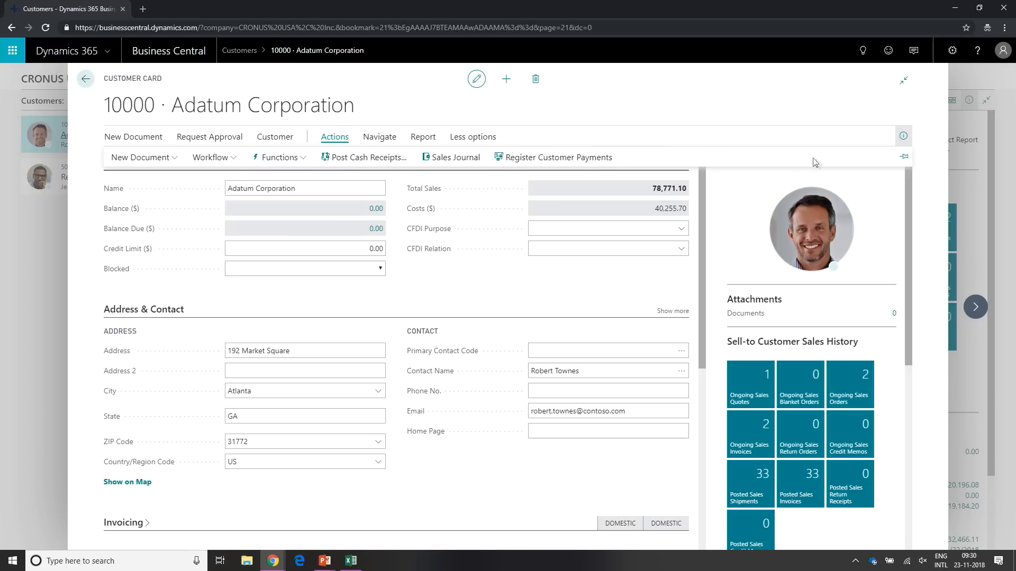
pyautogui.click(903, 158)
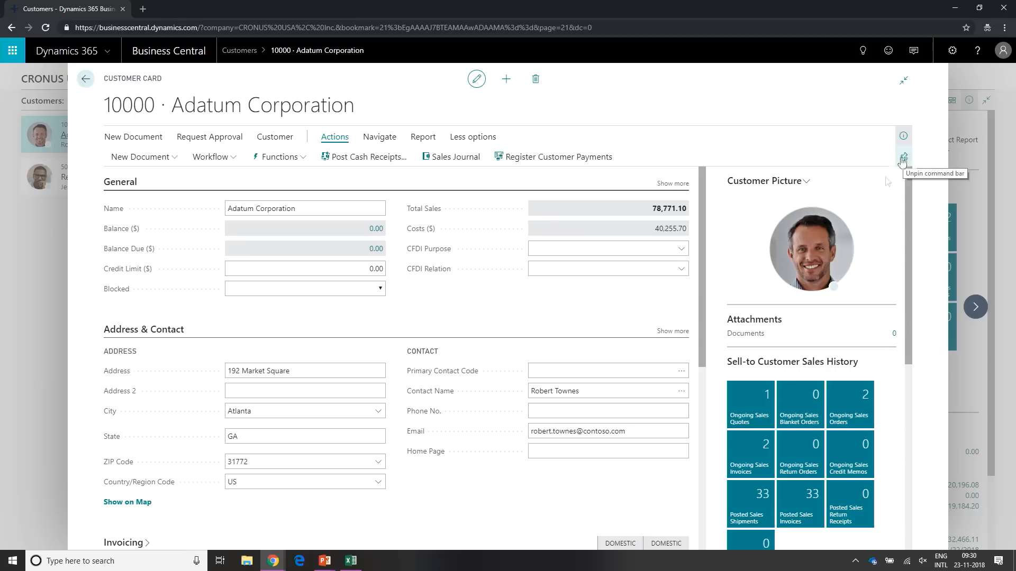
pyautogui.click(903, 158)
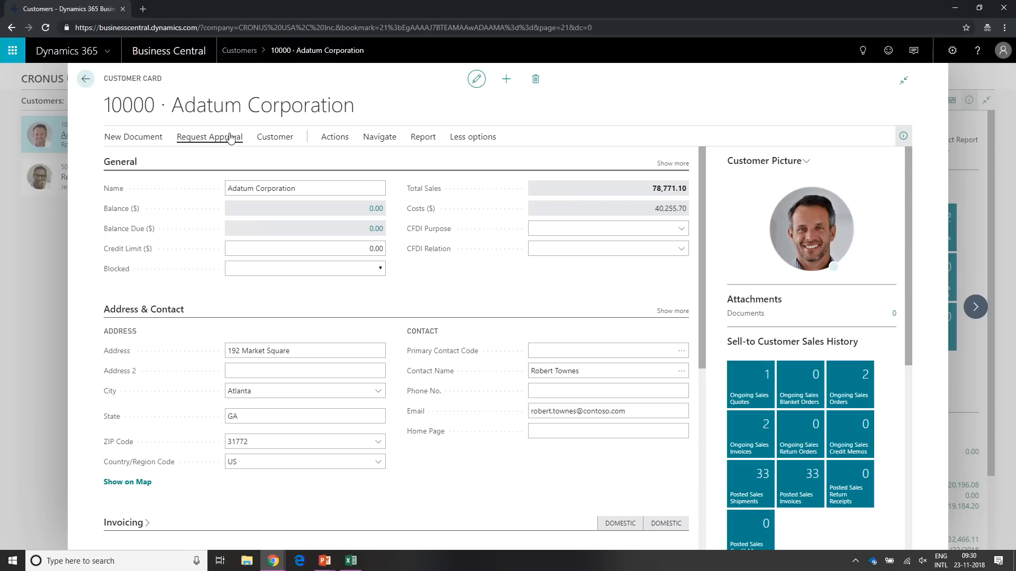
# - Create a new sales invoice for Adatum Corporation and switch it to read-only view and back to edit mode
pyautogui.click(147, 141)
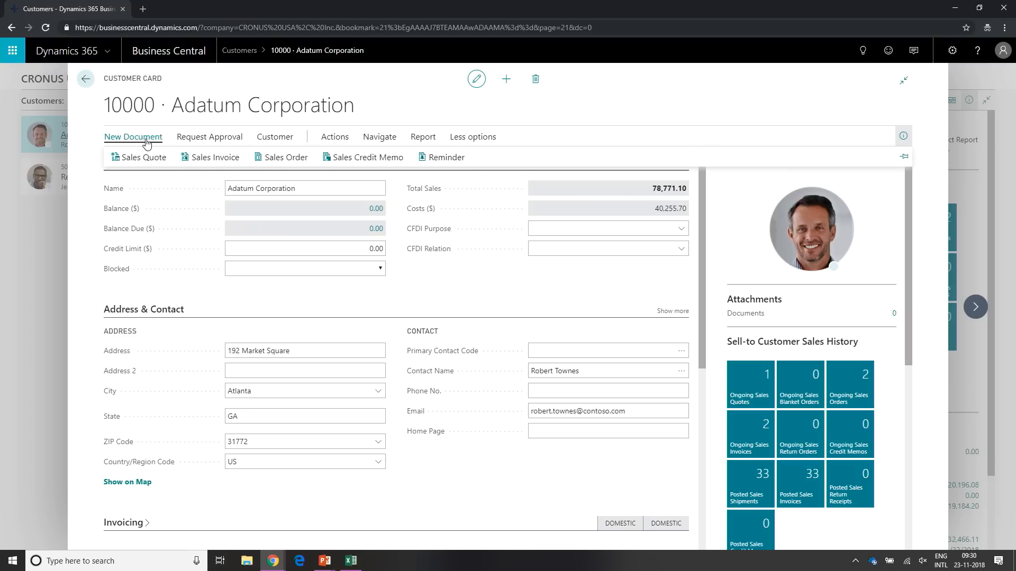
pyautogui.click(237, 160)
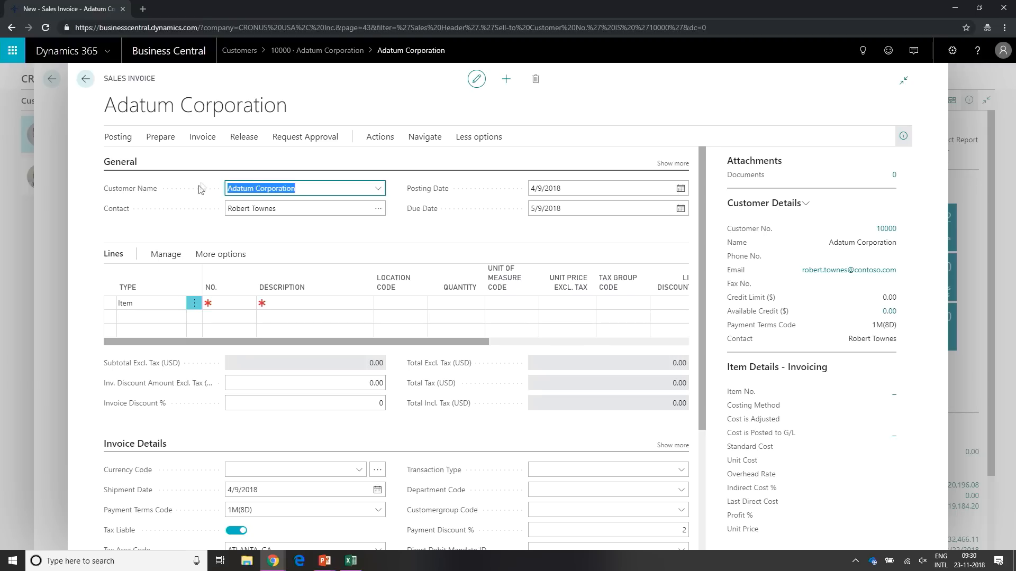
pyautogui.click(216, 109)
pyautogui.moveTo(157, 109); pyautogui.dragTo(224, 109)
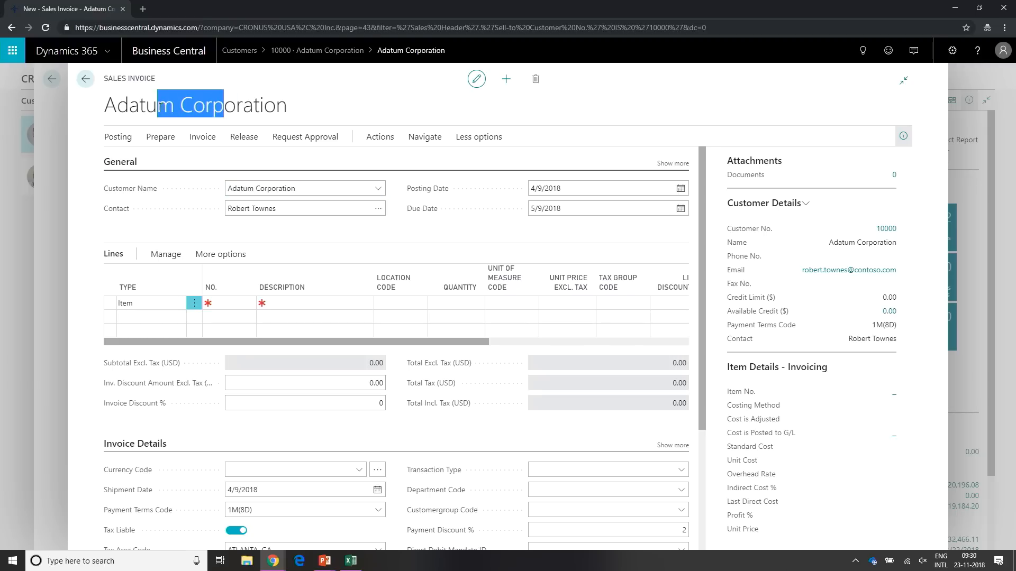
pyautogui.click(160, 97)
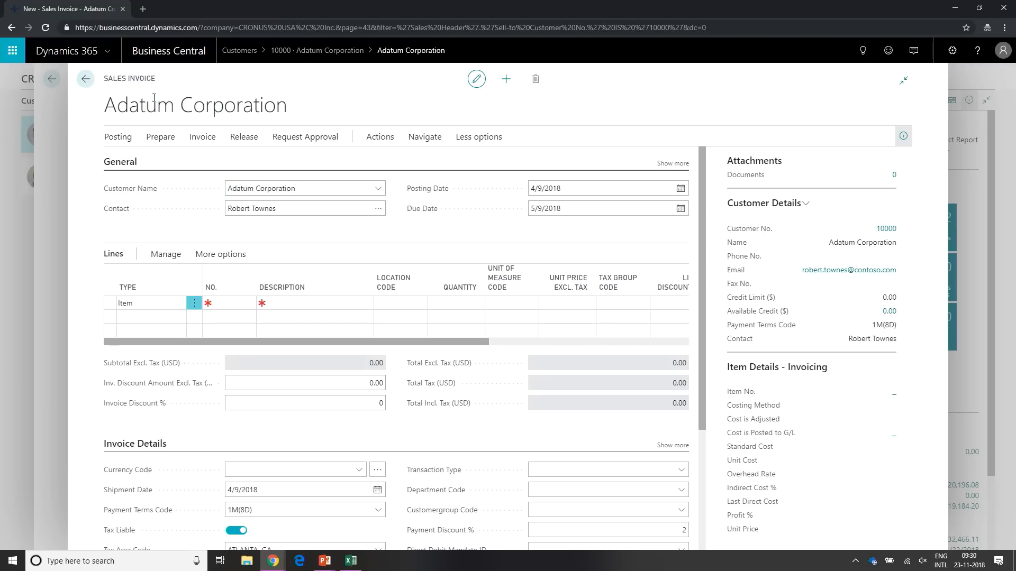
pyautogui.click(476, 80)
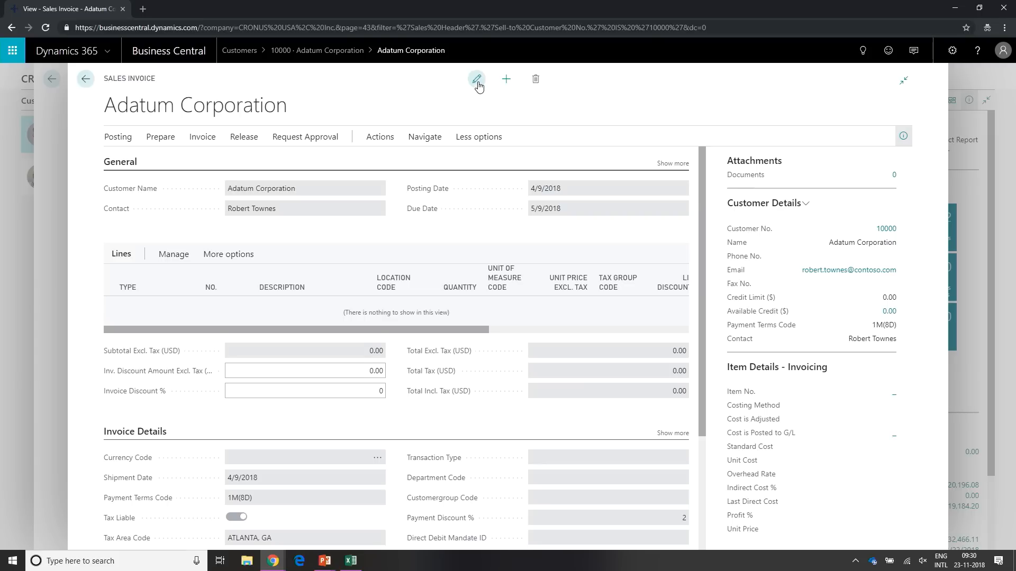
pyautogui.click(477, 82)
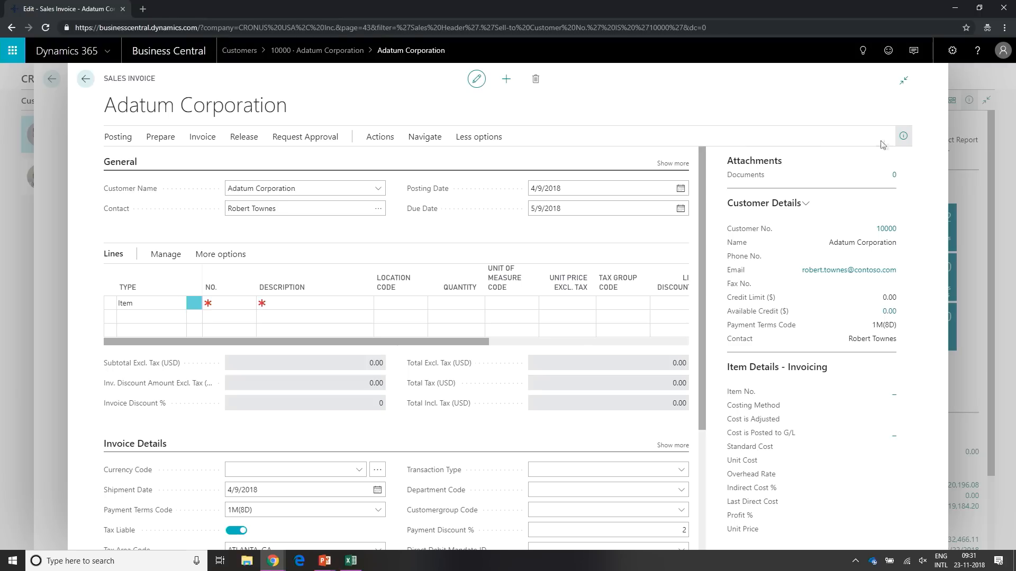
# - Collapse the invoice's FactBox pane and narrow the page, restore the wide layout with FactBoxes, and close the invoice
pyautogui.click(903, 139)
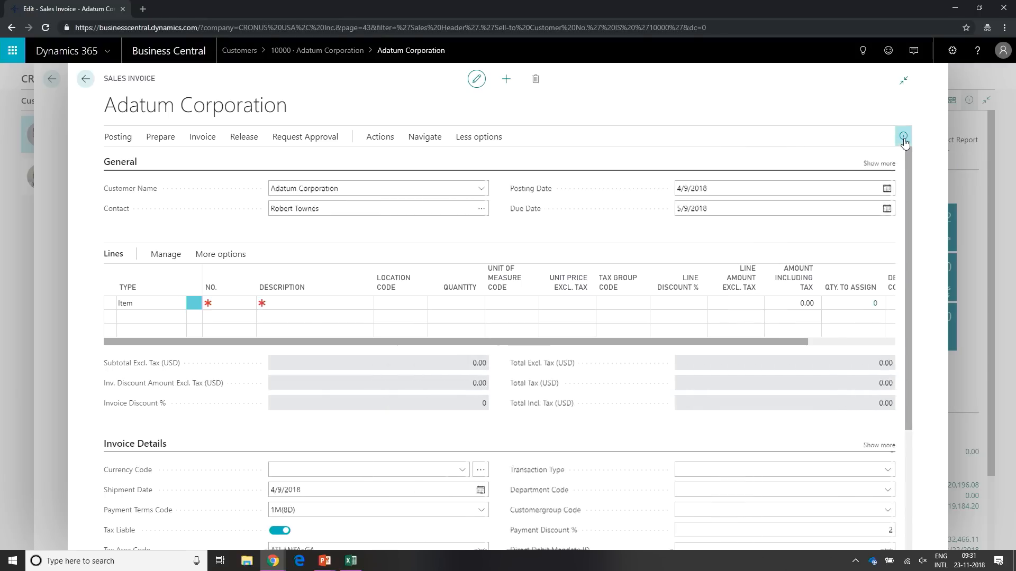
pyautogui.click(904, 80)
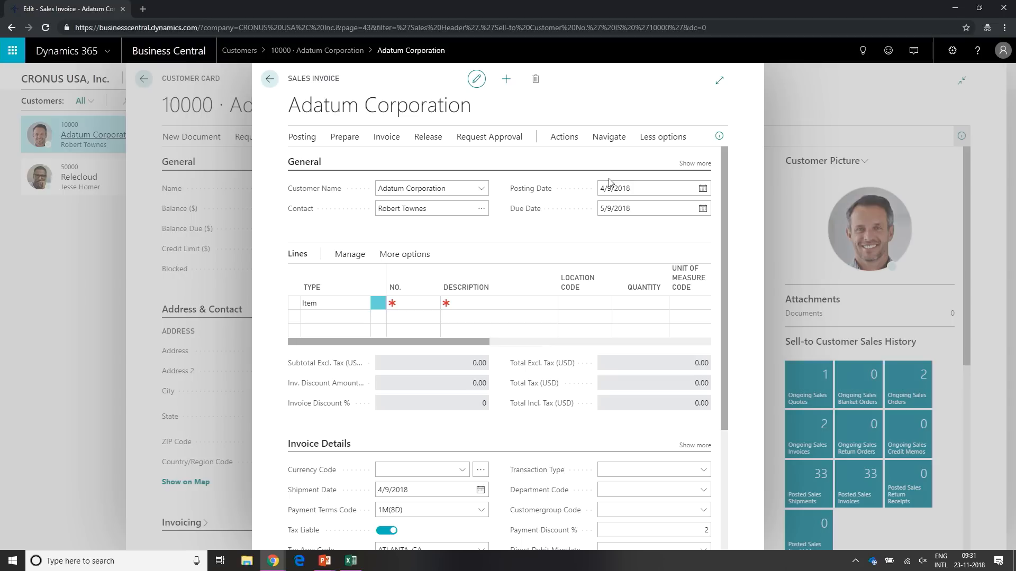
pyautogui.click(723, 139)
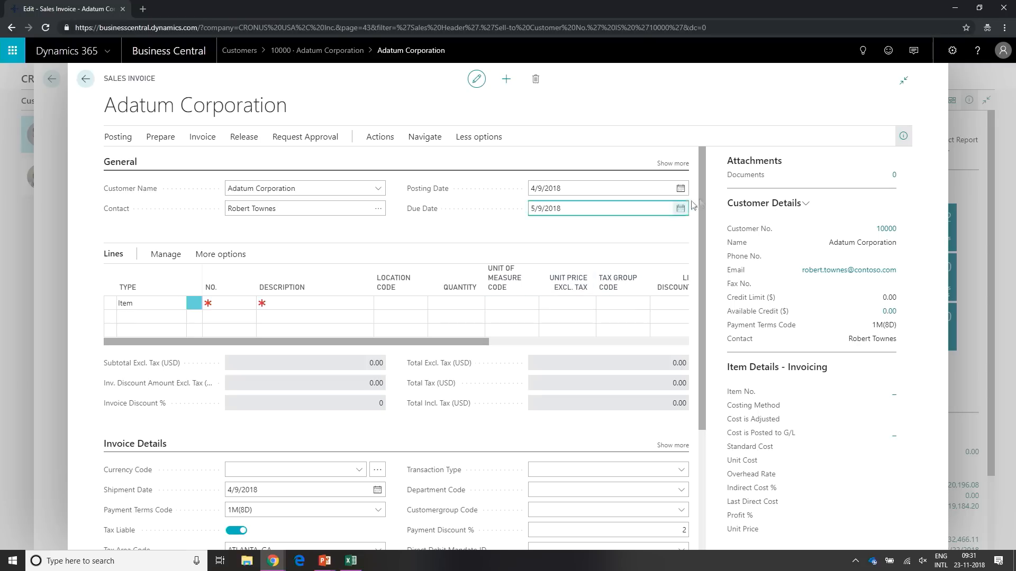
pyautogui.click(53, 257)
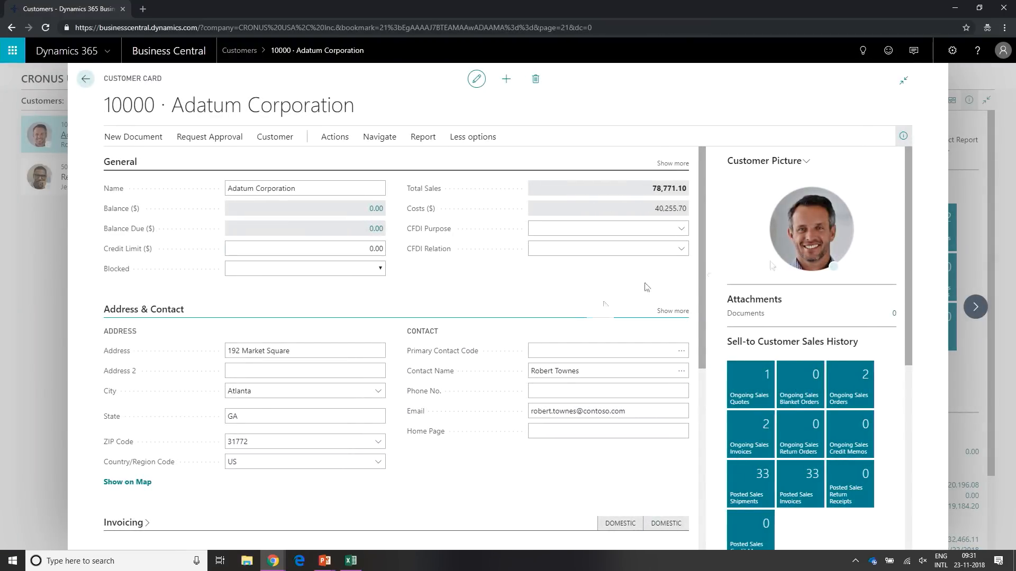
# - Advance to the School of Fine Art customer card and move through its General fields from Name to CFDI Purpose
pyautogui.click(976, 308)
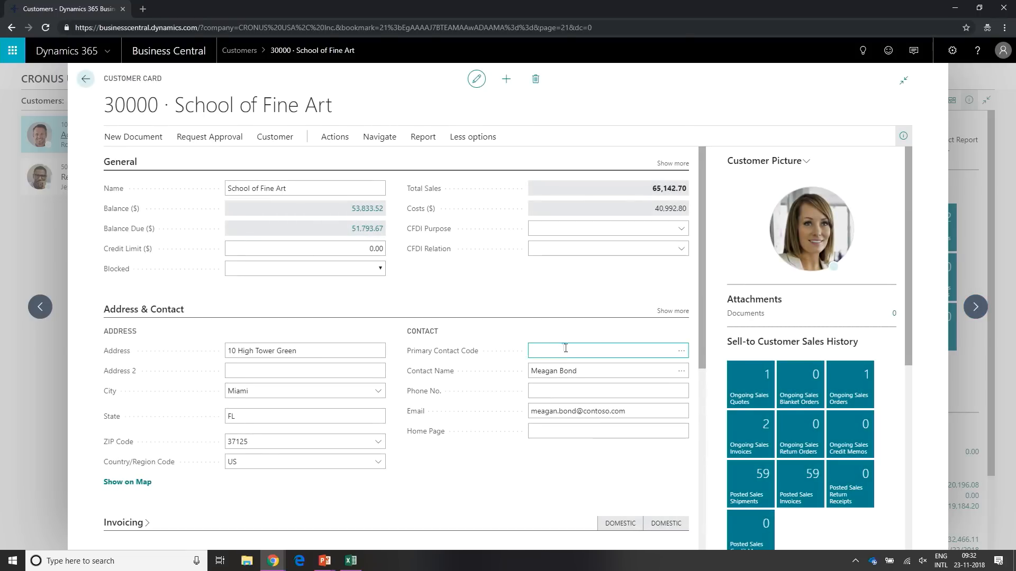
pyautogui.click(292, 189)
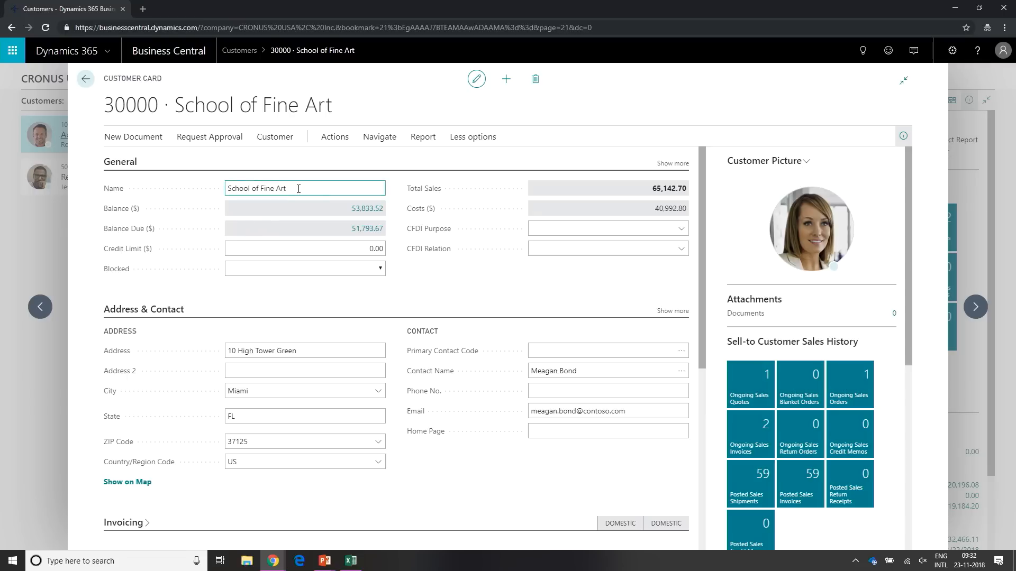
pyautogui.click(299, 250)
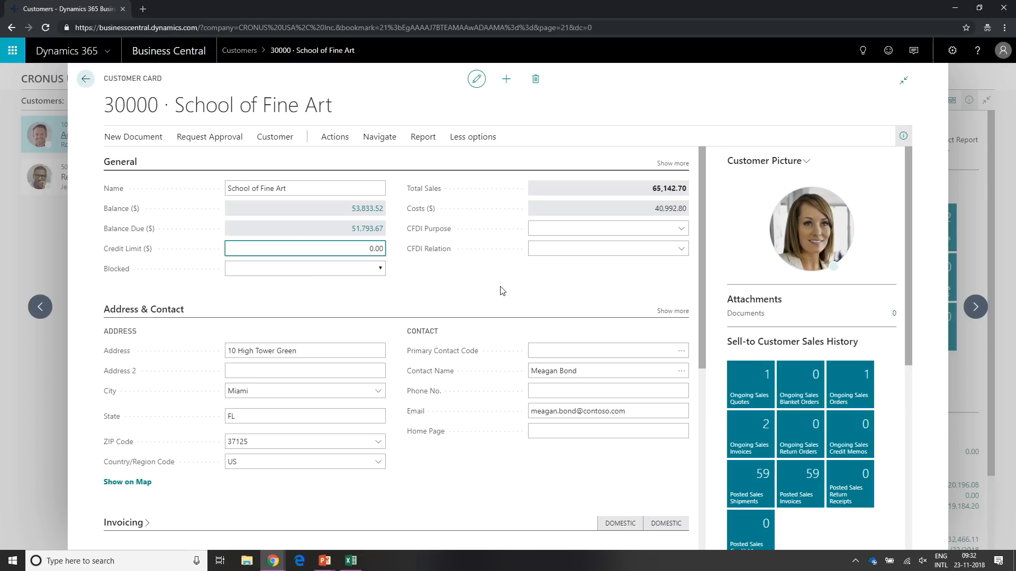
pyautogui.press('Tab')
pyautogui.press('Tab')
pyautogui.press('Tab')
pyautogui.press('Tab')
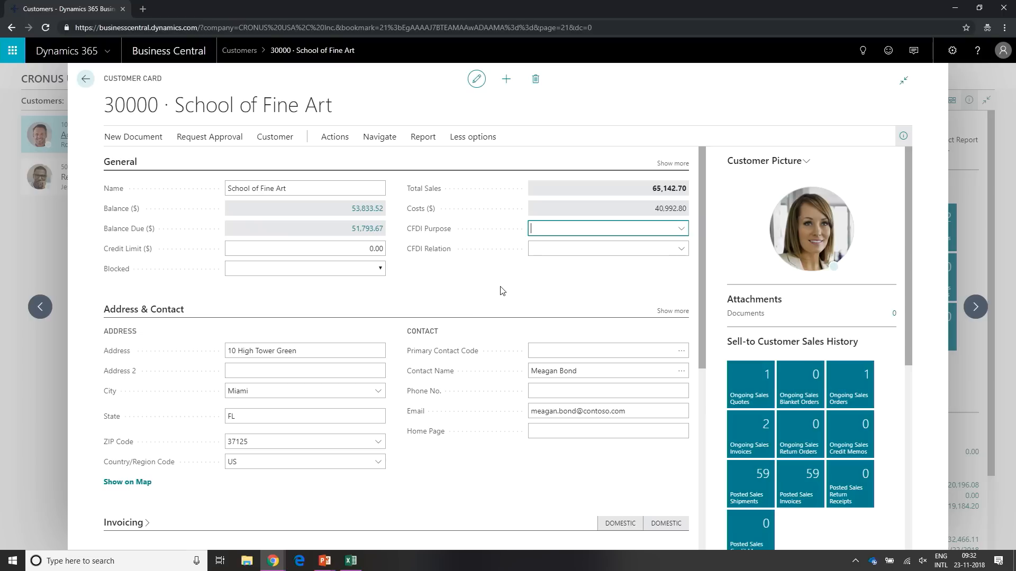
# - Switch to the other open browser window showing the Business Central Sales Order Processor page
pyautogui.hotkey('alt', 'Tab')
pyautogui.hotkey('alt', 'Tab')
pyautogui.hotkey('alt', 'Tab')
pyautogui.hotkey('alt', 'Tab')
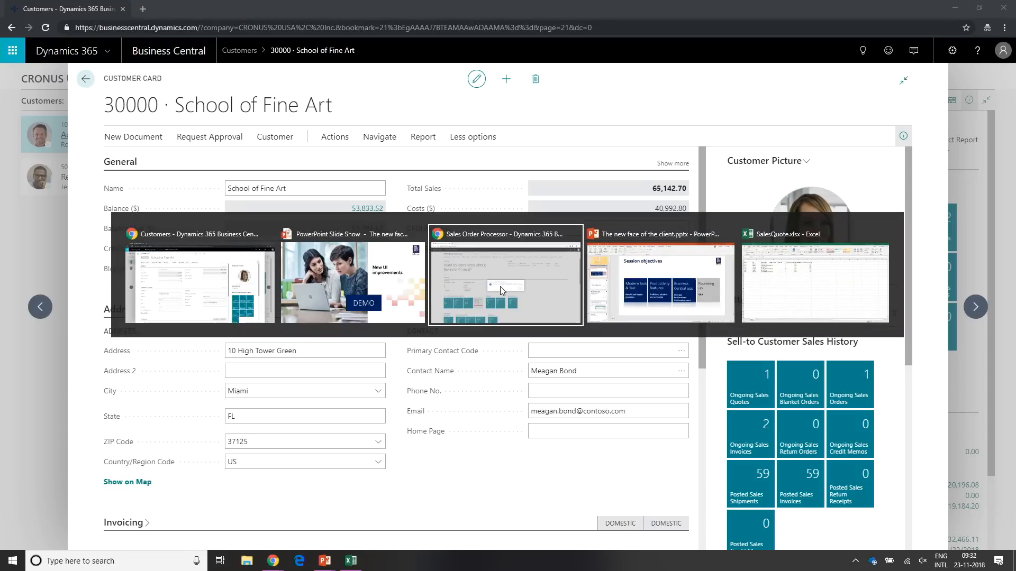
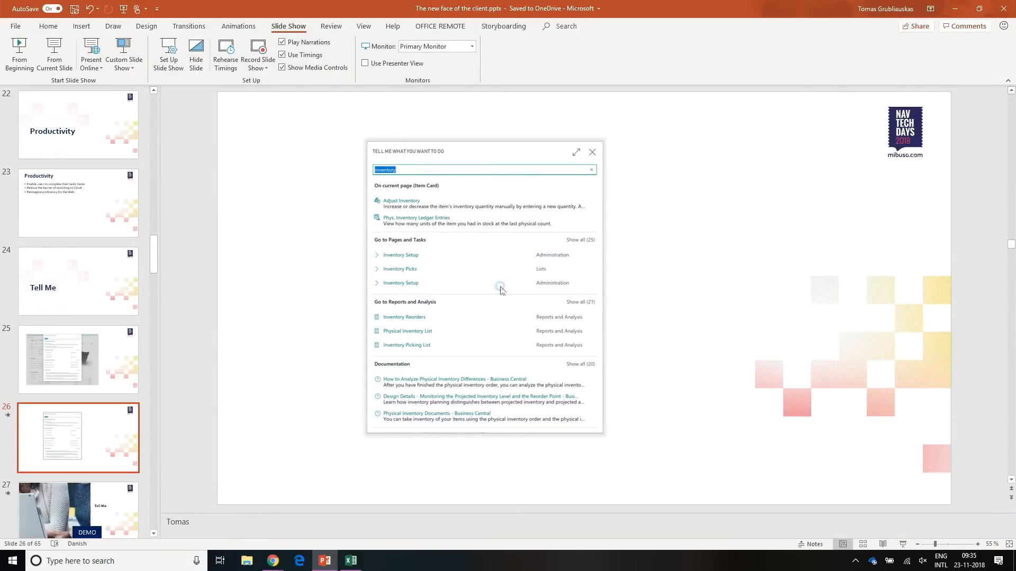
# - Start the slide show from the Tell Me search slide and advance it to the Tell Me demo slide
pyautogui.click(593, 361)
pyautogui.click(902, 544)
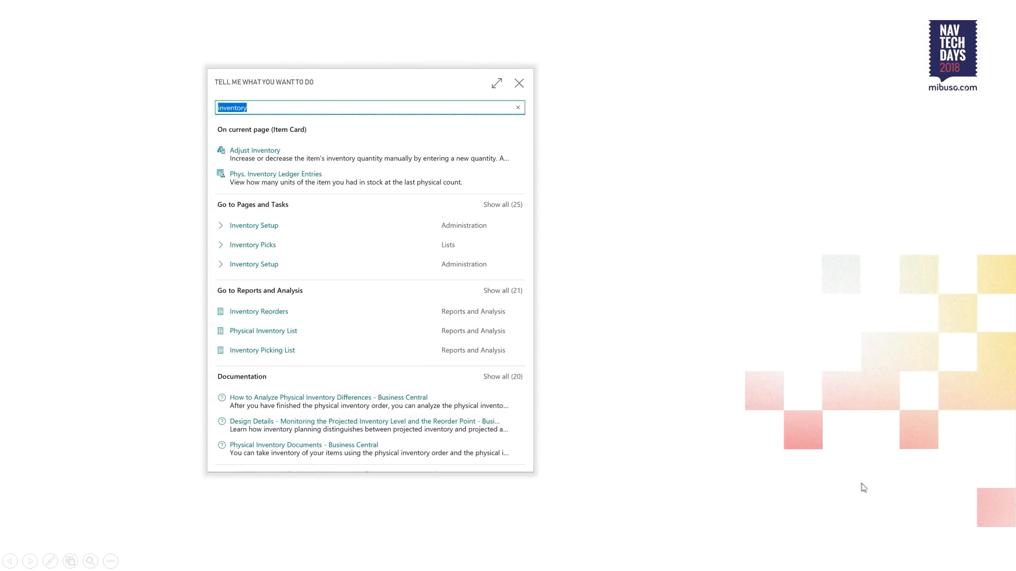
pyautogui.click(738, 396)
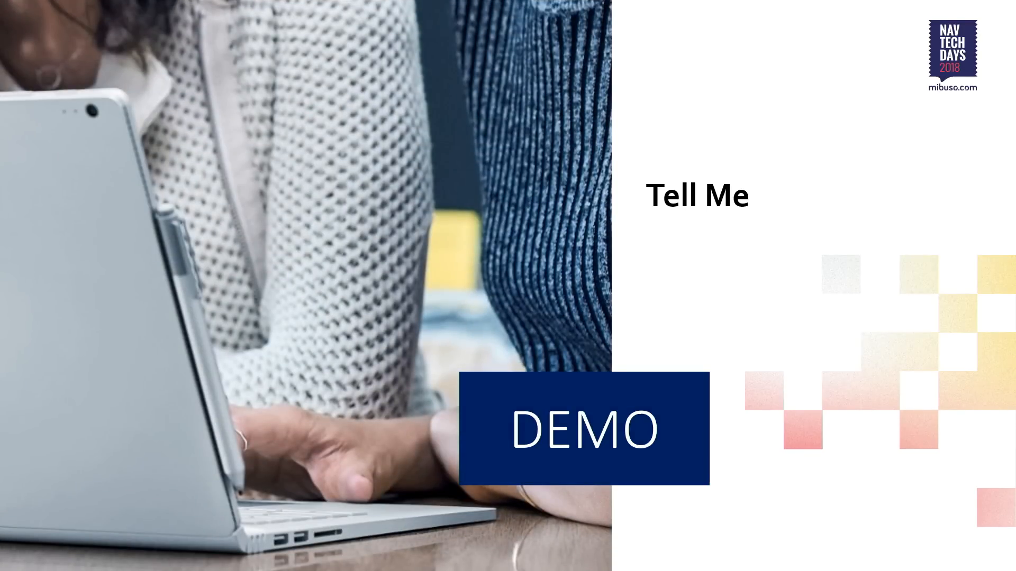
# - Switch to the Business Central browser window, close the School of Fine Art customer card and return to the CRONUS USA, Inc. home page
pyautogui.hotkey('alt', 'Tab')
pyautogui.hotkey('alt', 'Tab')
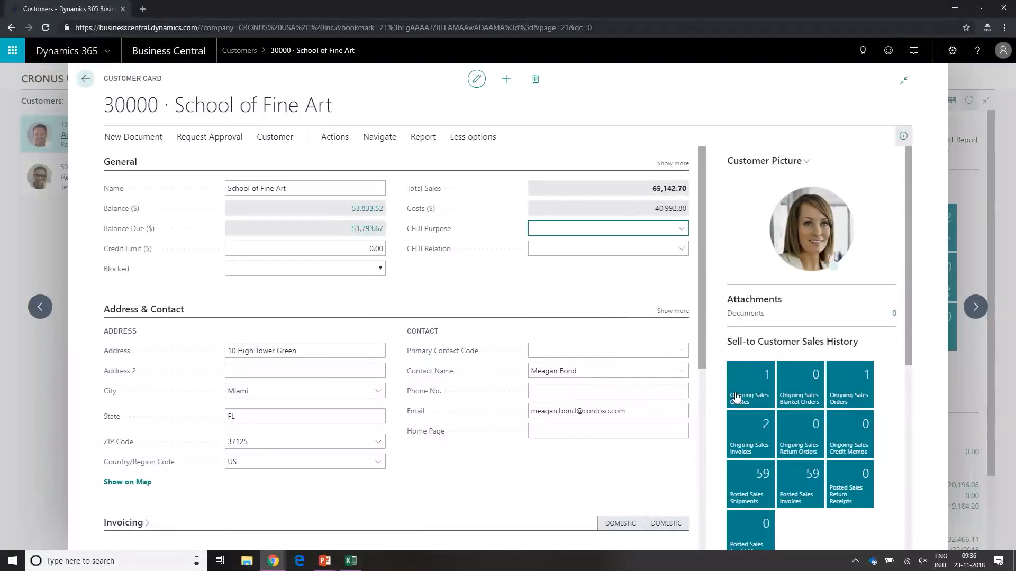
pyautogui.click(9, 93)
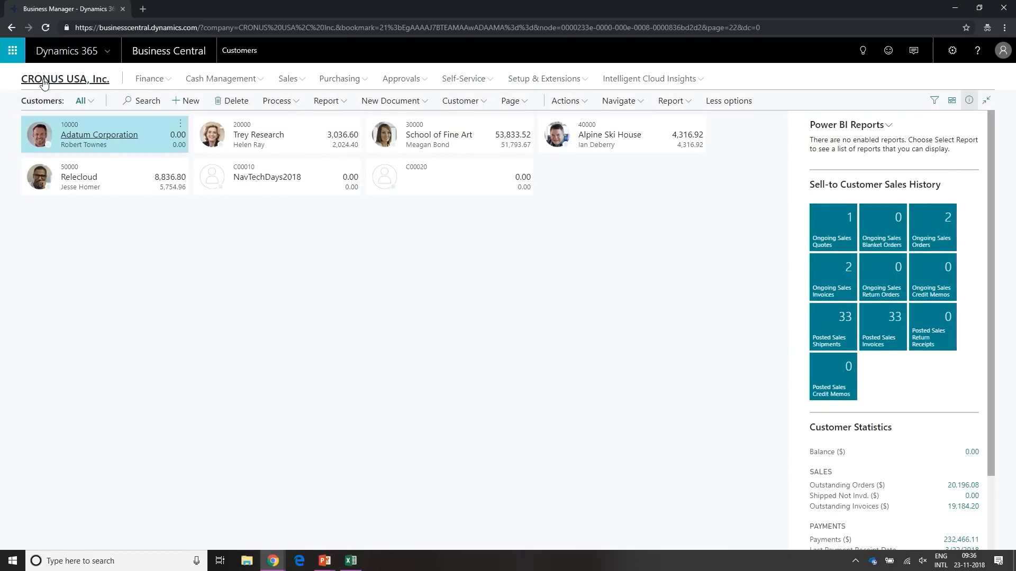
pyautogui.click(44, 83)
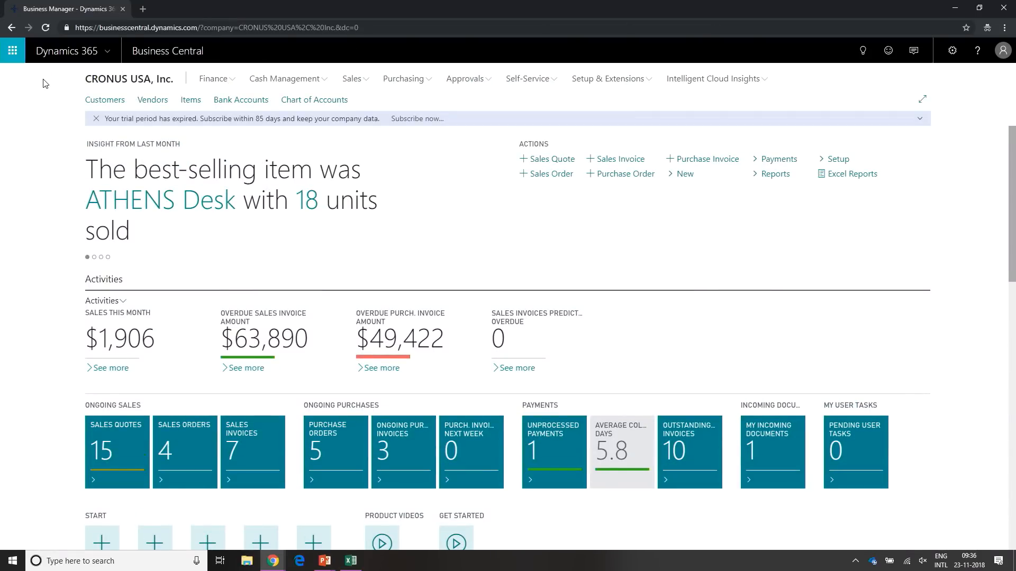
# - Search Tell Me for "tell me" and open the documentation article Frequently Asked Questions about Tell Me
pyautogui.hotkey('alt', 'q')
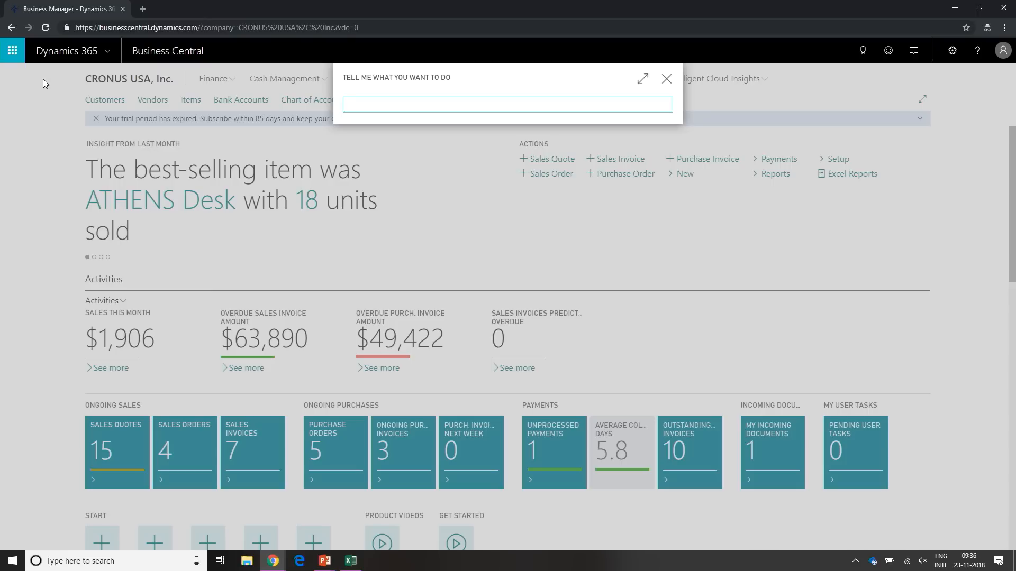
pyautogui.write('tell me')
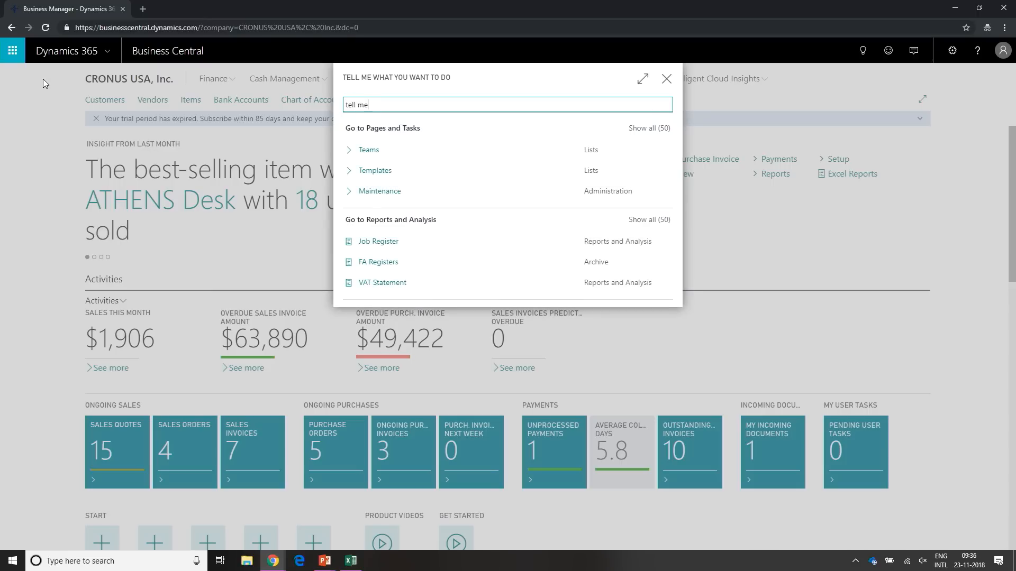
pyautogui.press('Down')
pyautogui.press('Down')
pyautogui.press('Down')
pyautogui.press('Down')
pyautogui.press('Down')
pyautogui.press('Down')
pyautogui.press('Down')
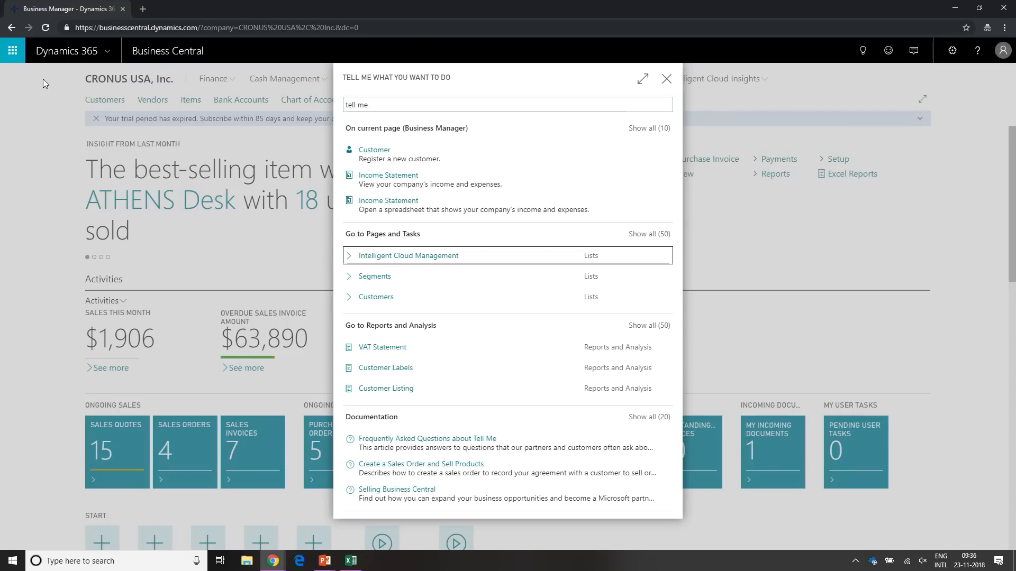
pyautogui.press('Down')
pyautogui.press('Down')
pyautogui.press('Down')
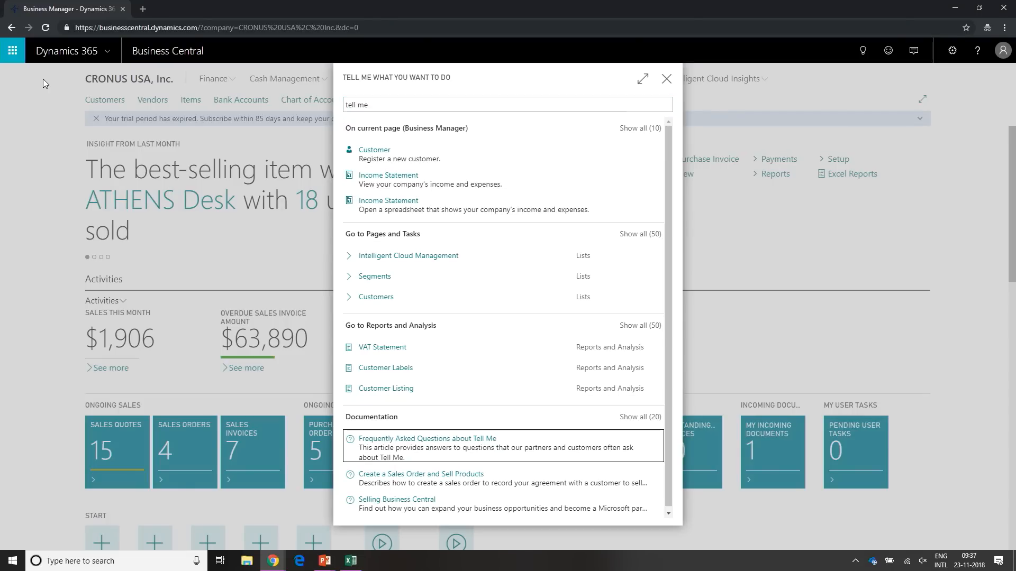
pyautogui.press('Return')
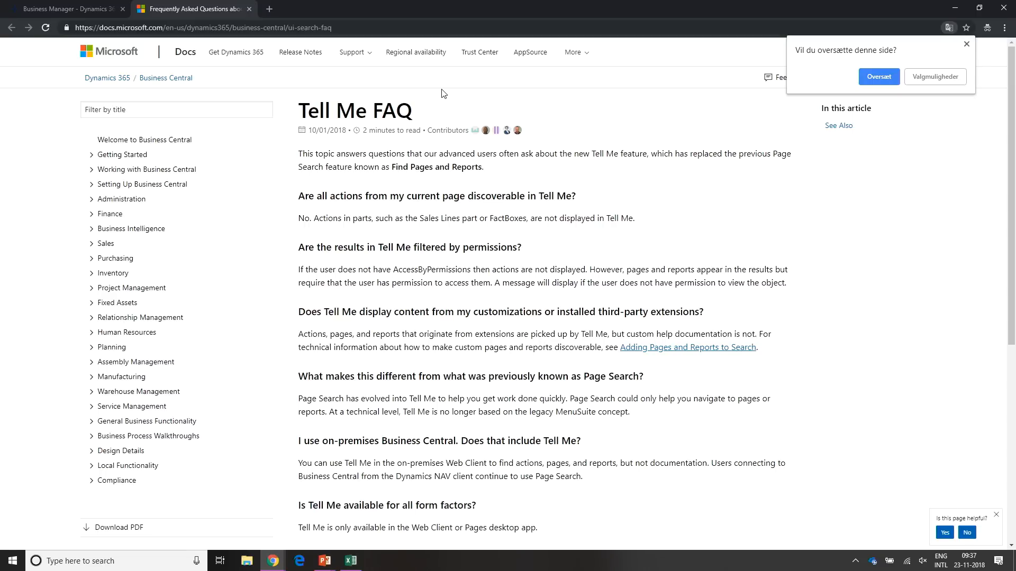
# - Return to the Business Manager home page, search Tell Me for "customer" and open the Customers list
pyautogui.click(47, 7)
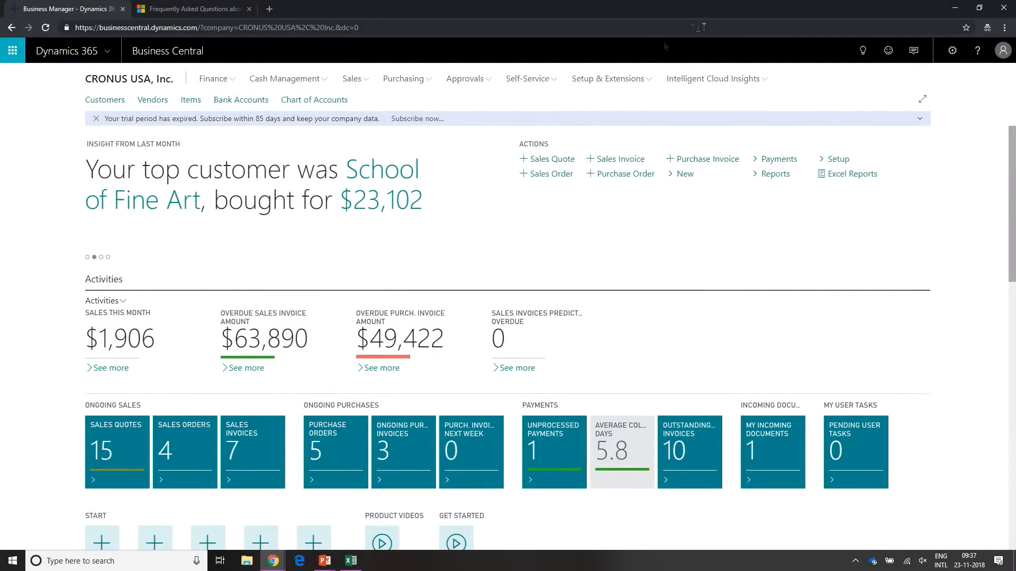
pyautogui.hotkey('alt', 'q')
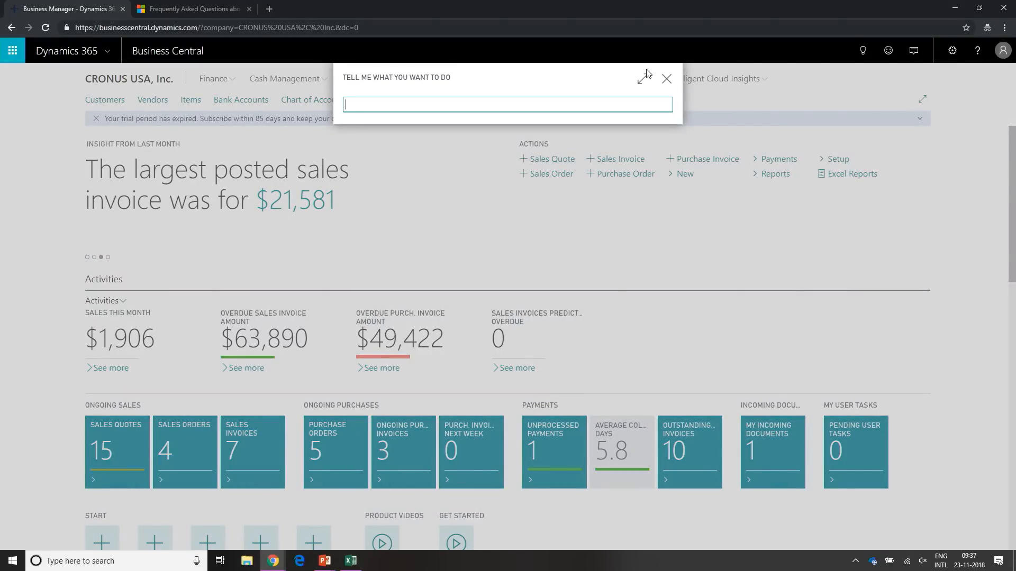
pyautogui.write('customer')
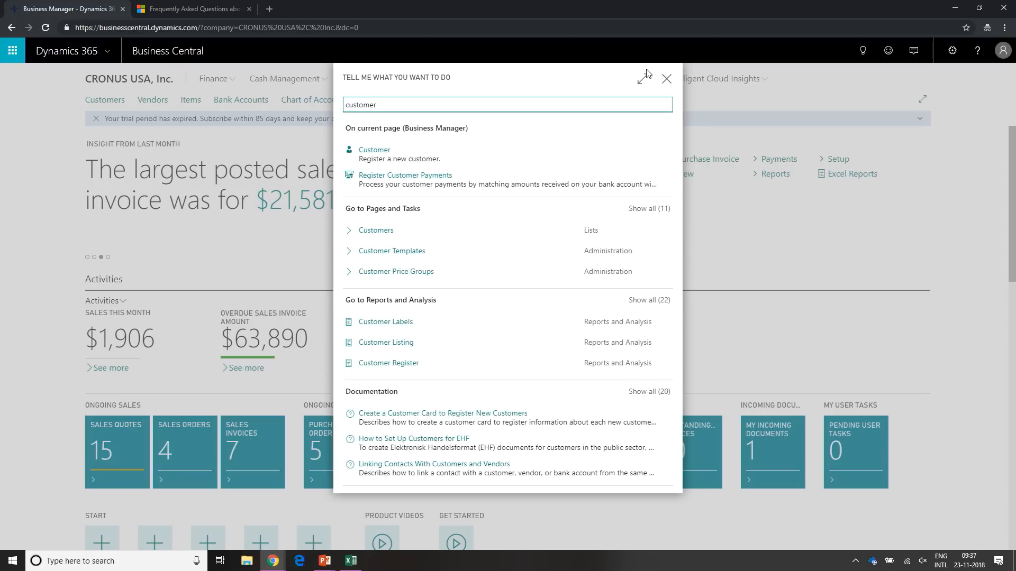
pyautogui.press('Down')
pyautogui.press('Down')
pyautogui.press('Down')
pyautogui.press('Down')
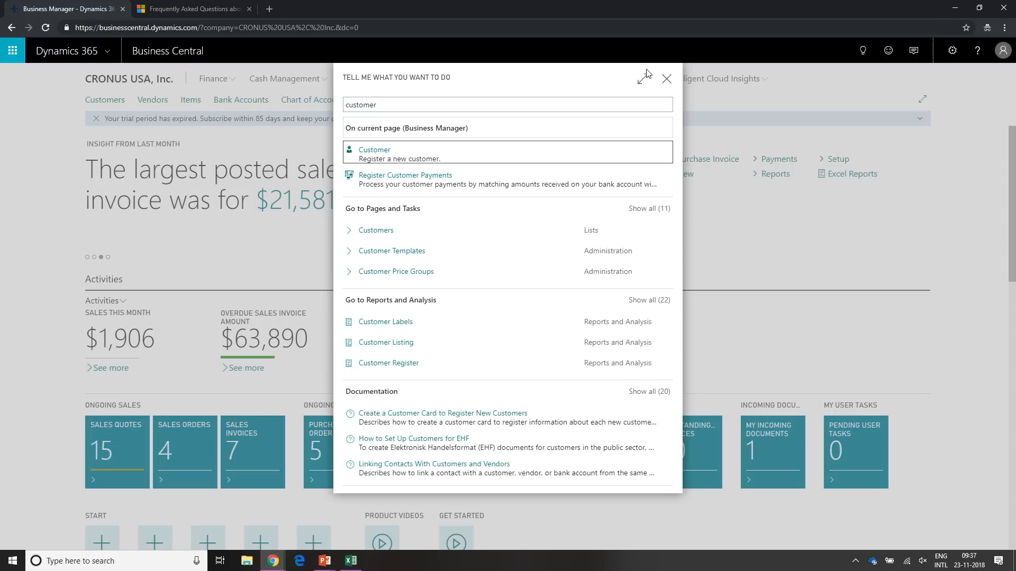
pyautogui.press('Return')
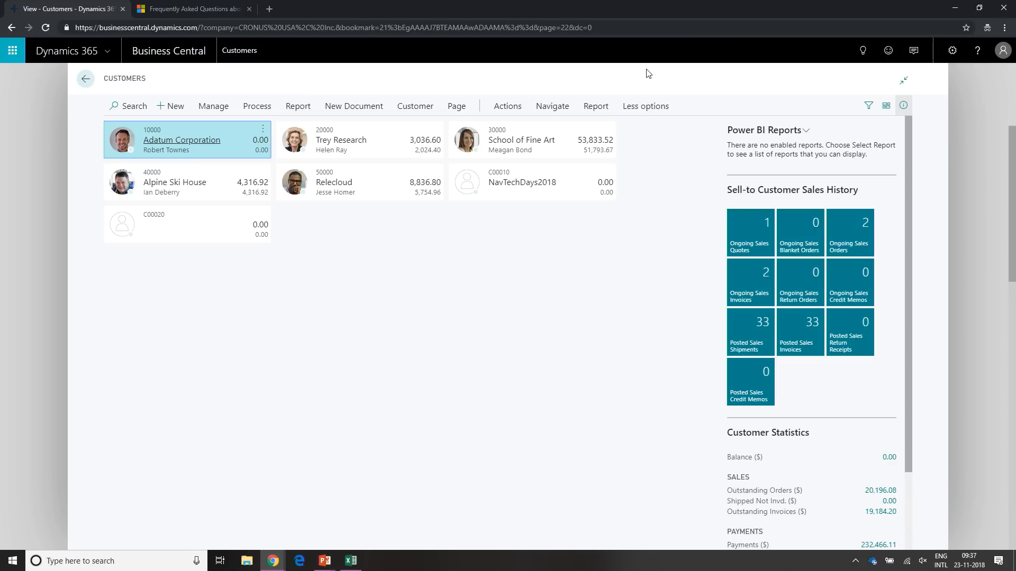
# - Select Alpine Ski House in the Customers list and create a new sales quote for it through a Tell Me search for "q"
pyautogui.press('Down')
pyautogui.press('Up')
pyautogui.press('Right')
pyautogui.press('Down')
pyautogui.press('Left')
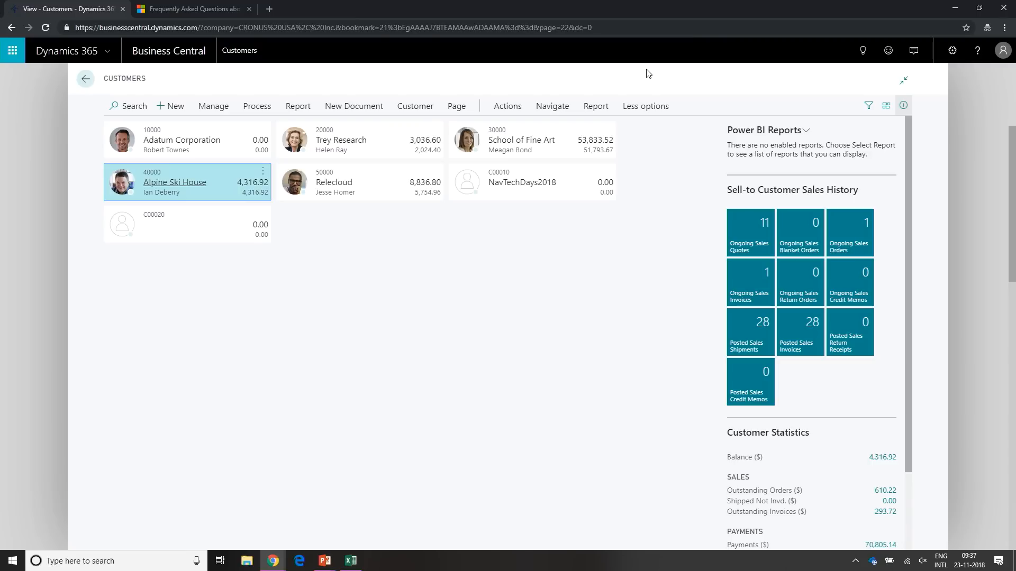
pyautogui.hotkey('alt', 'q')
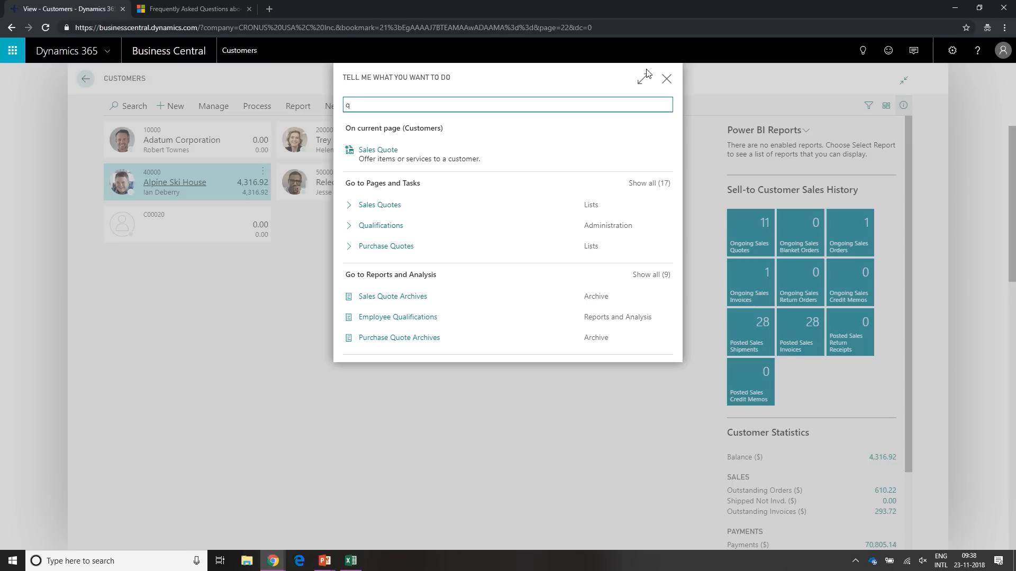
pyautogui.press('Escape')
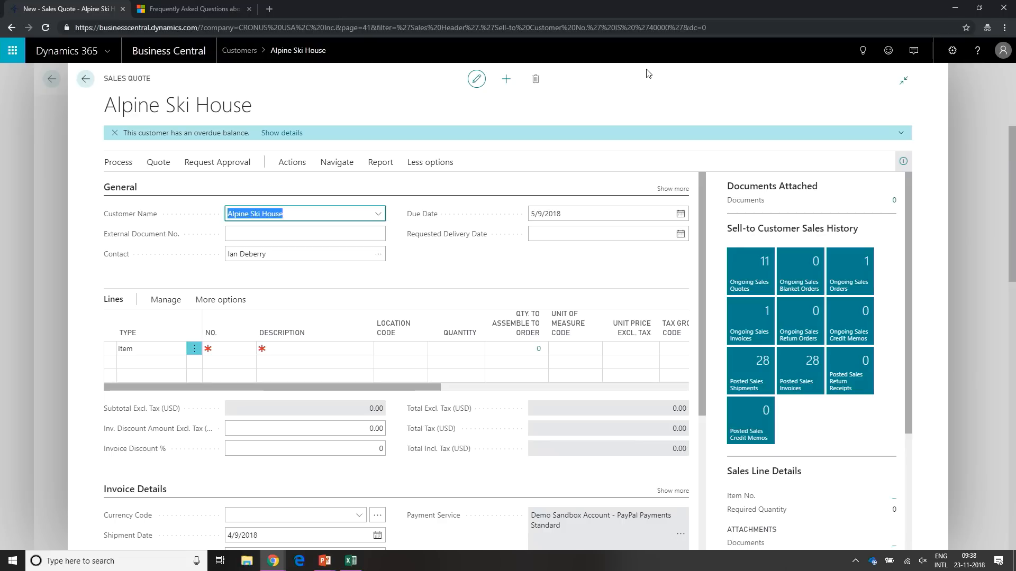
# - Switch back to the PowerPoint slide show and advance to the #DevTips slide
pyautogui.hotkey('alt', 'Tab')
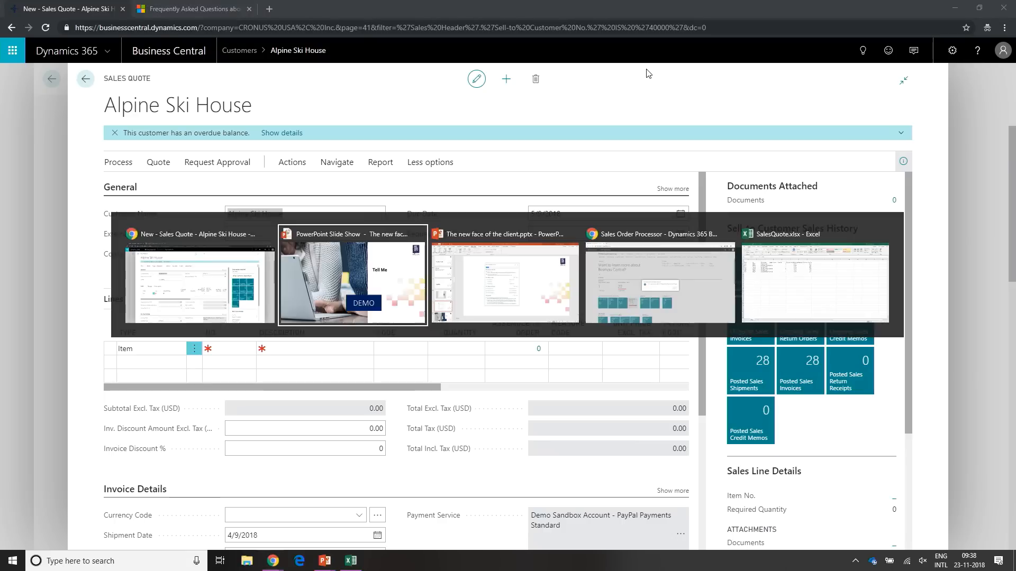
pyautogui.press('Right')
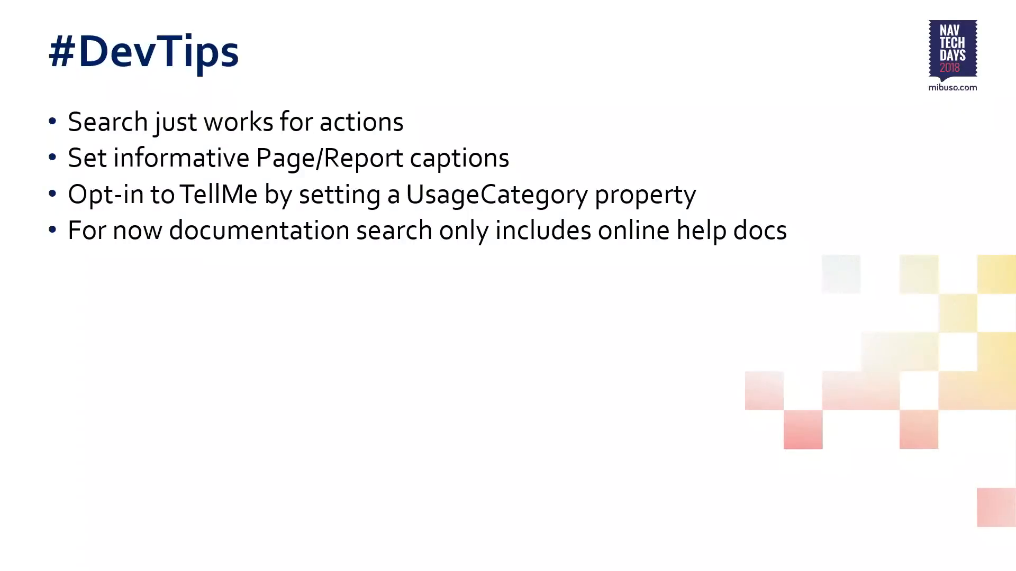
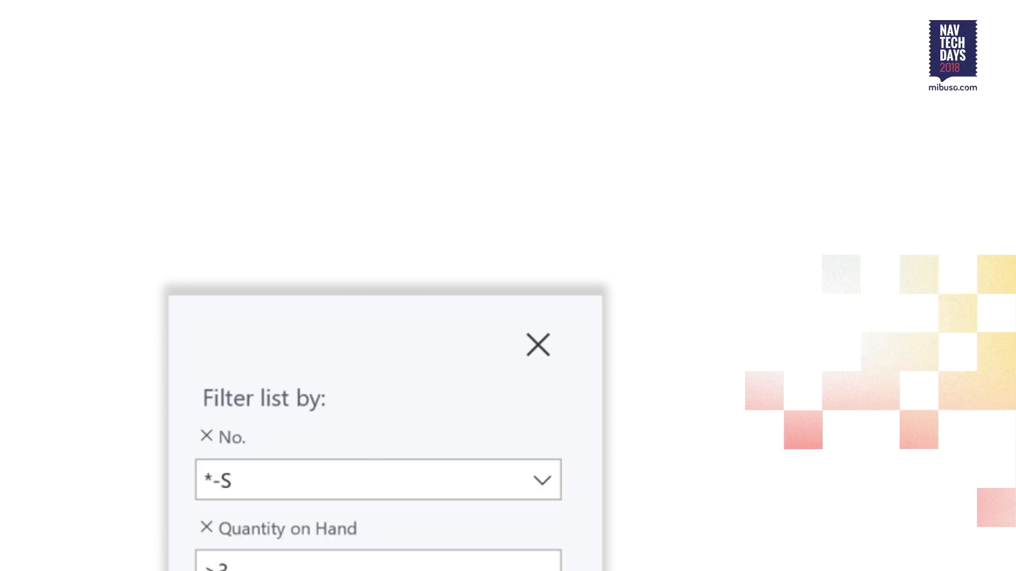
# - Advance to the Filter Pane slide, switch to Business Central and open the Items list from the home page
pyautogui.press('Right')
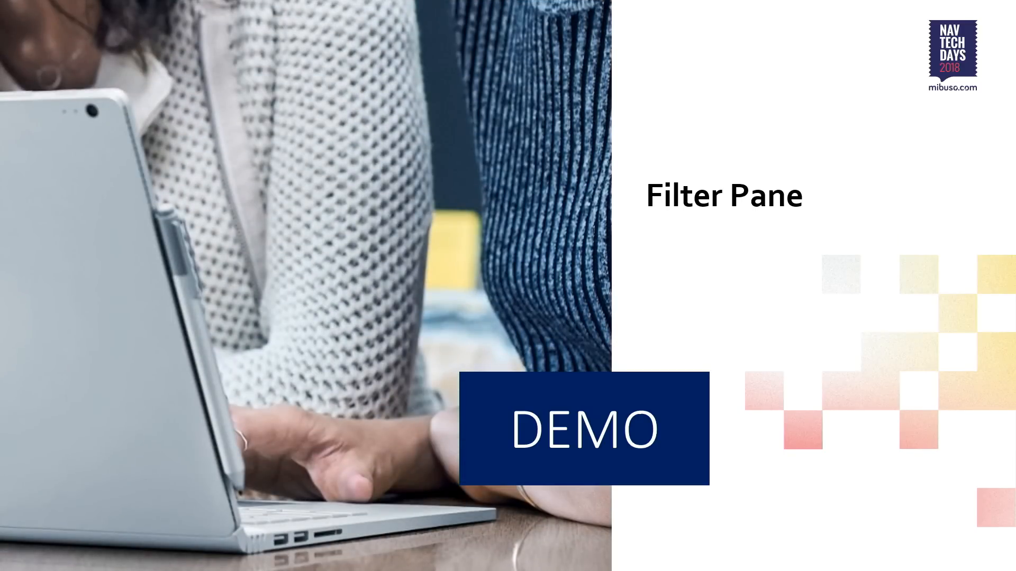
pyautogui.hotkey('alt', 'Tab')
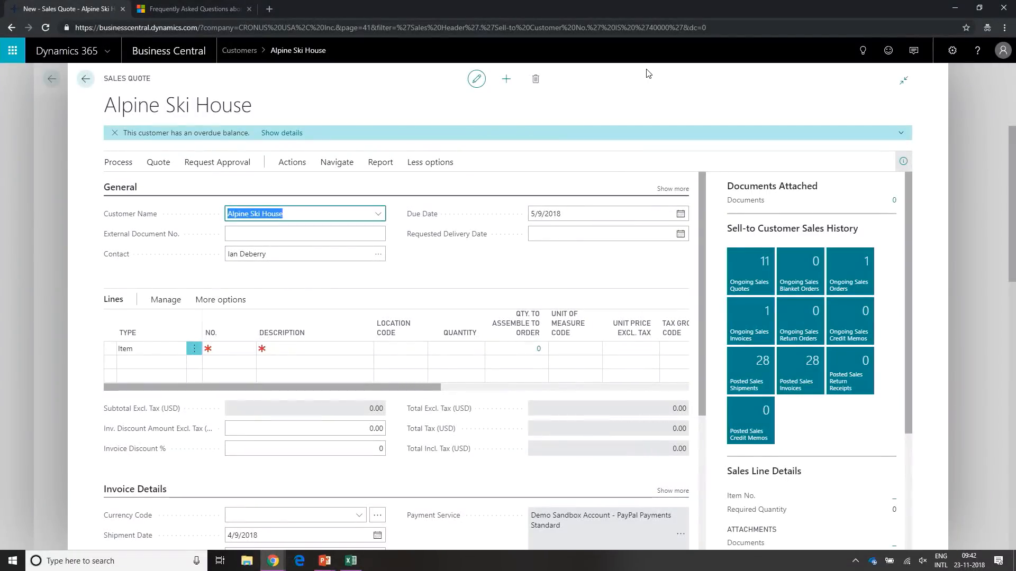
pyautogui.press('Escape')
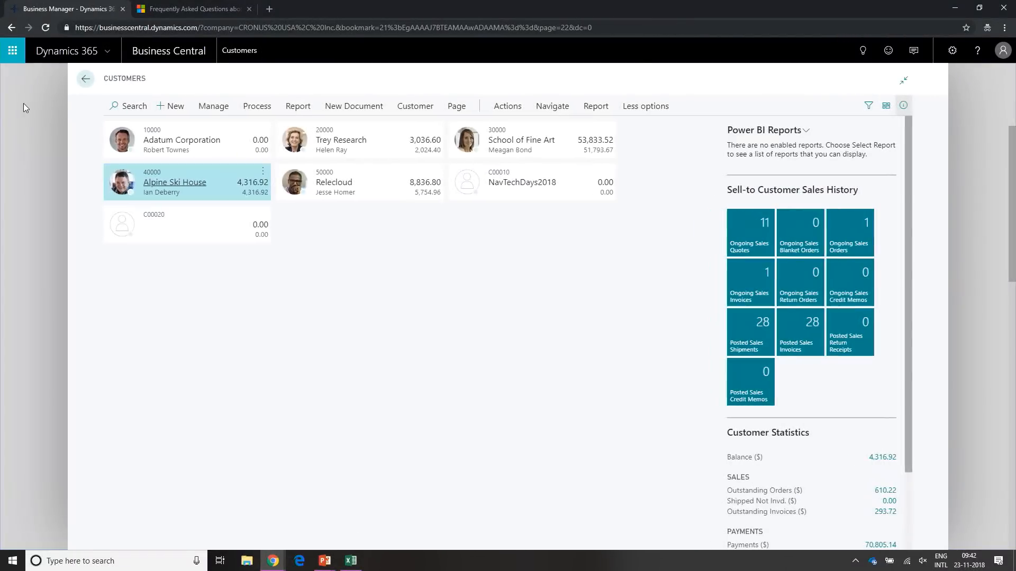
pyautogui.press('Escape')
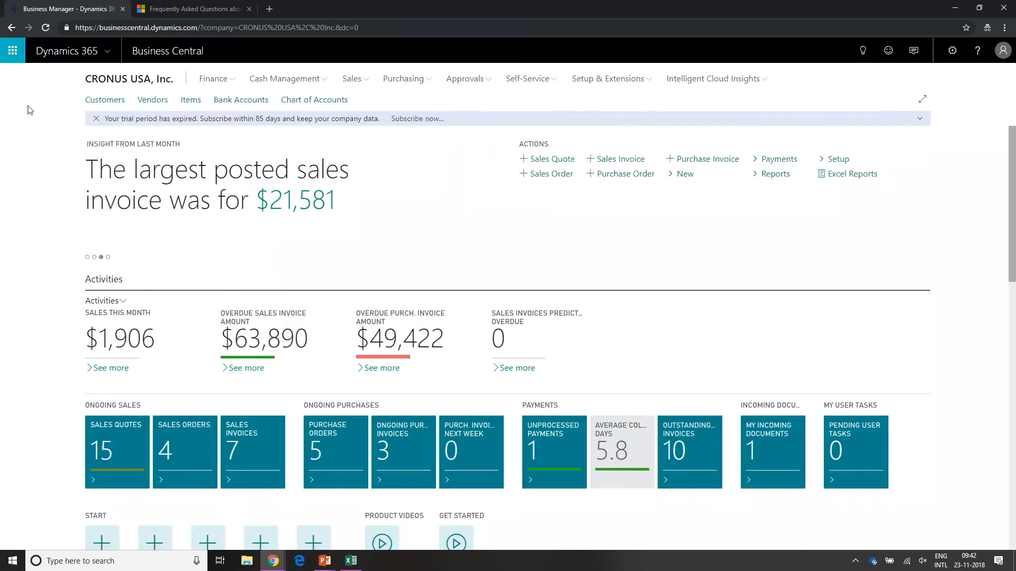
pyautogui.click(190, 100)
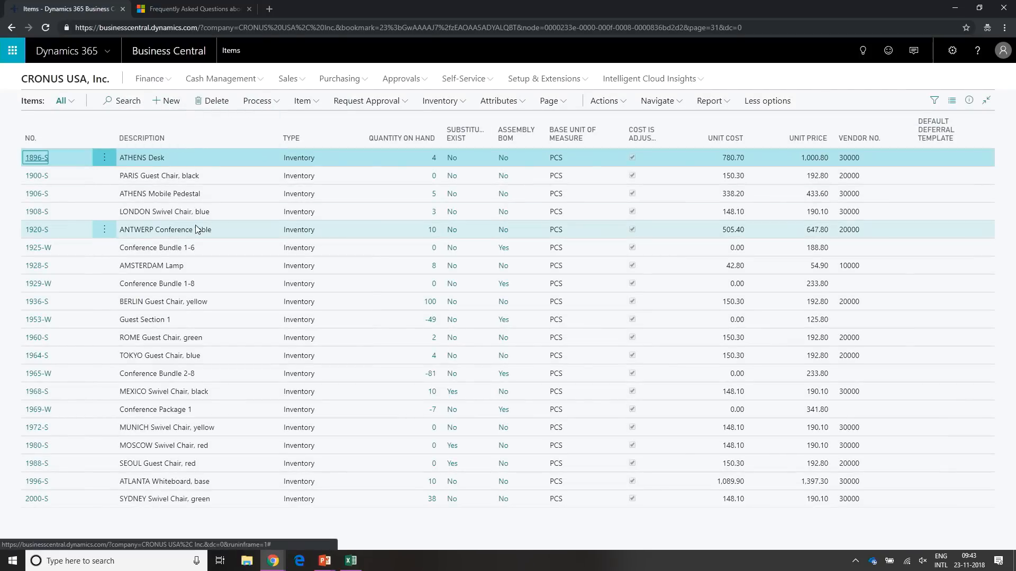
# - Search the Items list for "chair"
pyautogui.press('Down')
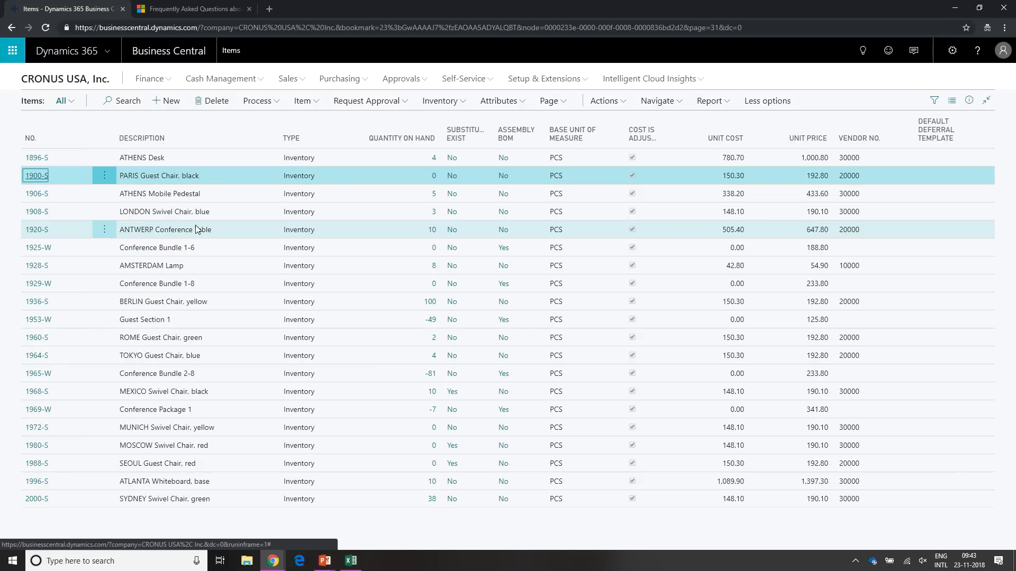
pyautogui.press('Up')
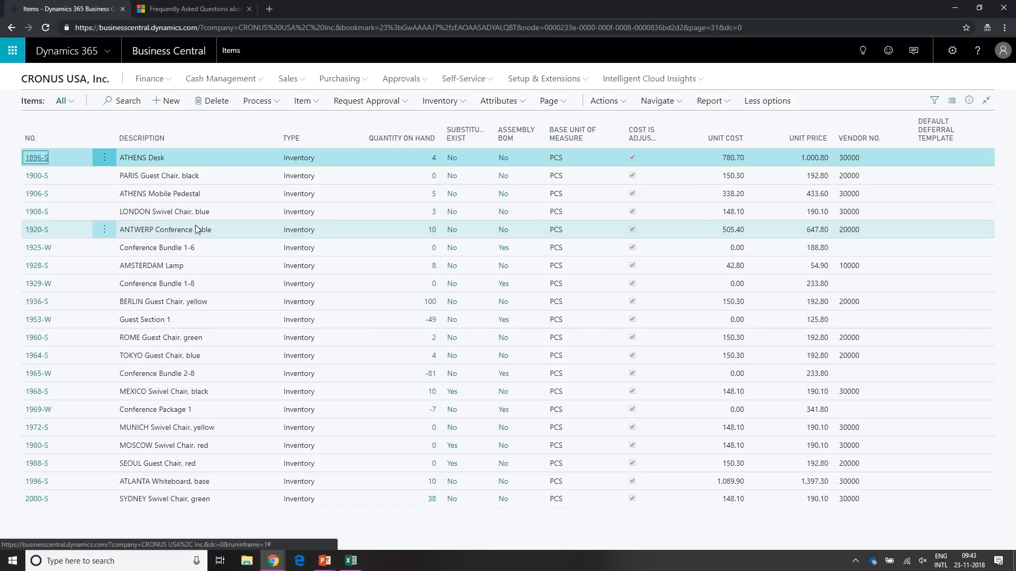
pyautogui.press('F3')
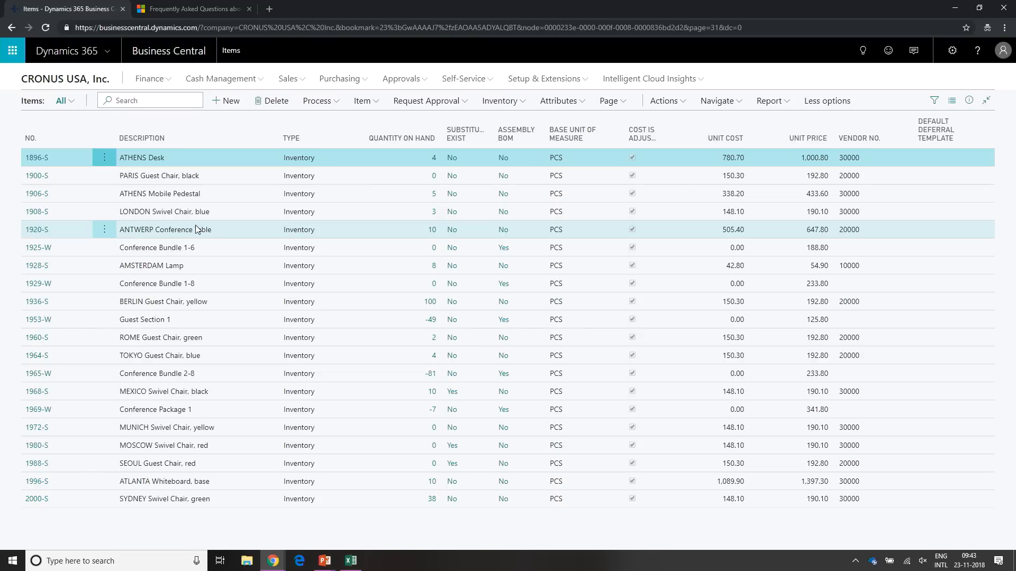
pyautogui.write('chair')
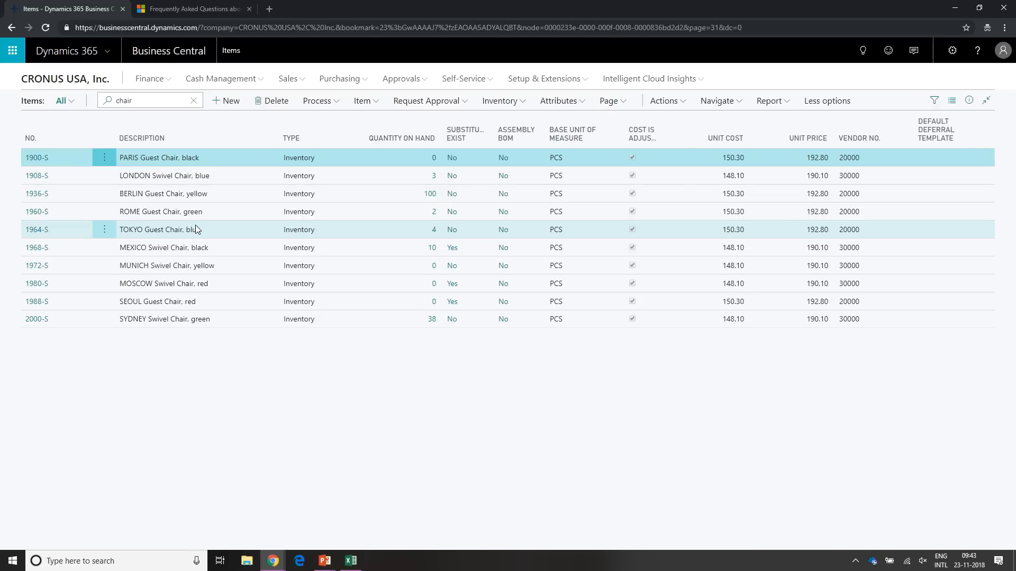
pyautogui.press('Return')
# - Browse the first chair records and select the Quantity on Hand value of PARIS Guest Chair, black
pyautogui.press('Down')
pyautogui.press('Down')
pyautogui.press('Right')
pyautogui.press('Right')
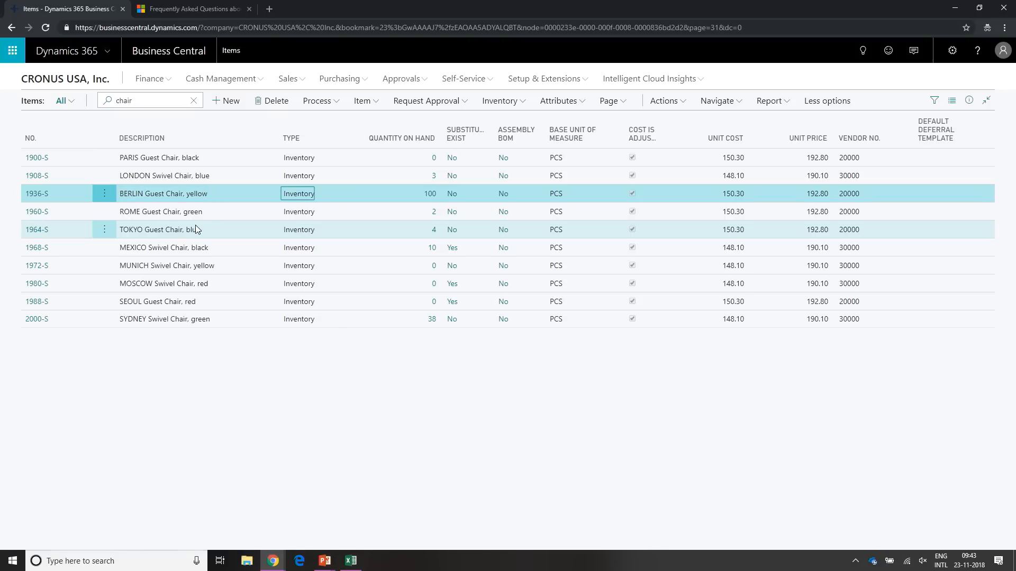
pyautogui.press('Up')
pyautogui.press('Up')
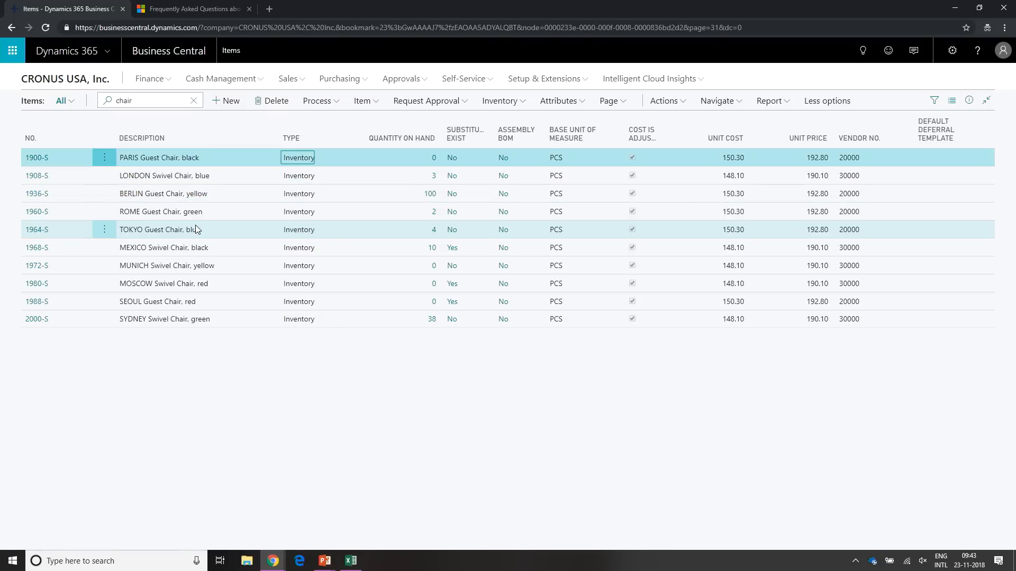
pyautogui.press('Right')
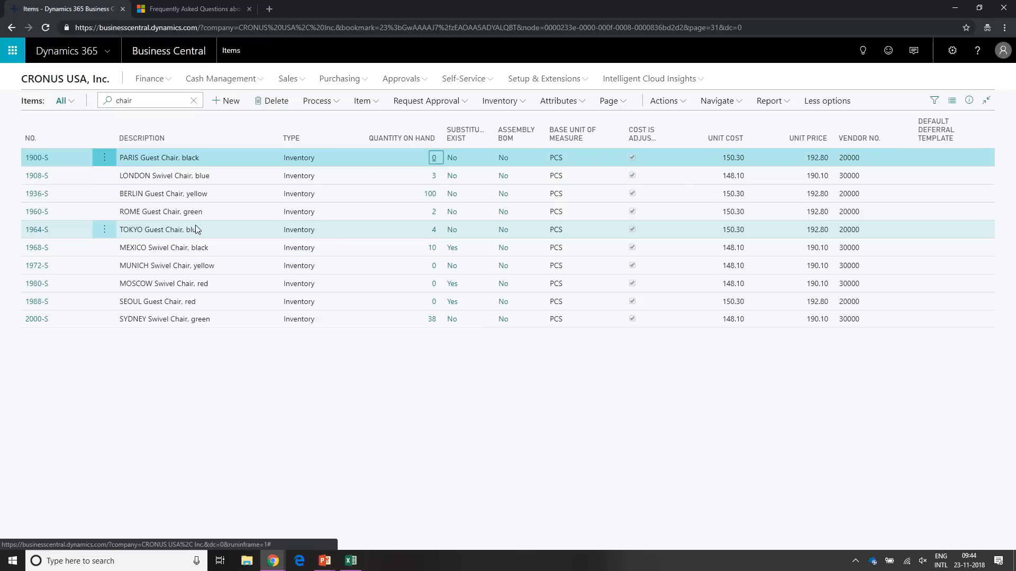
# - Filter the chair items by Quantity on Hand >0 and look through the first filtered rows
pyautogui.hotkey('alt', 'F3')
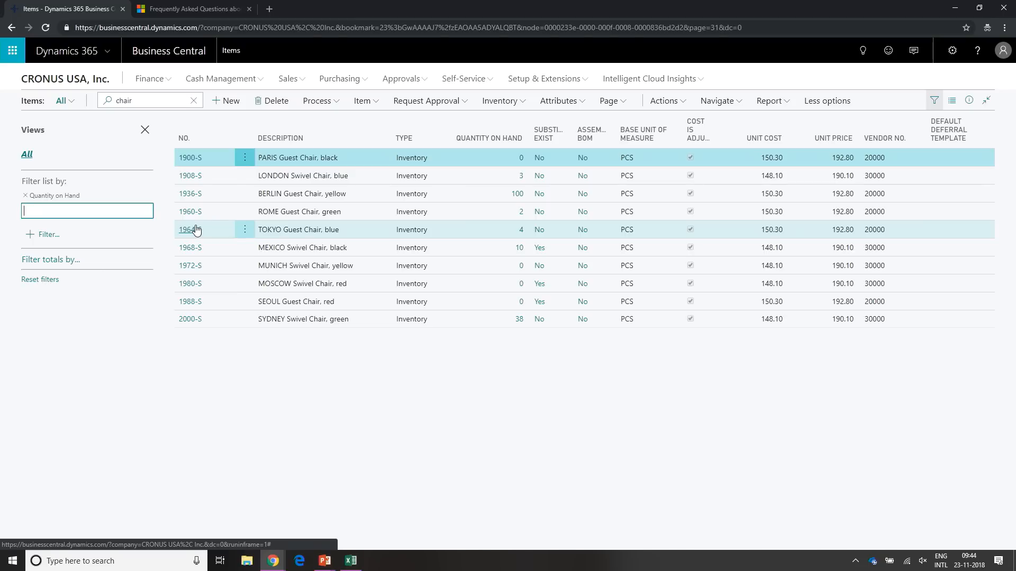
pyautogui.write('>0')
pyautogui.press('Return')
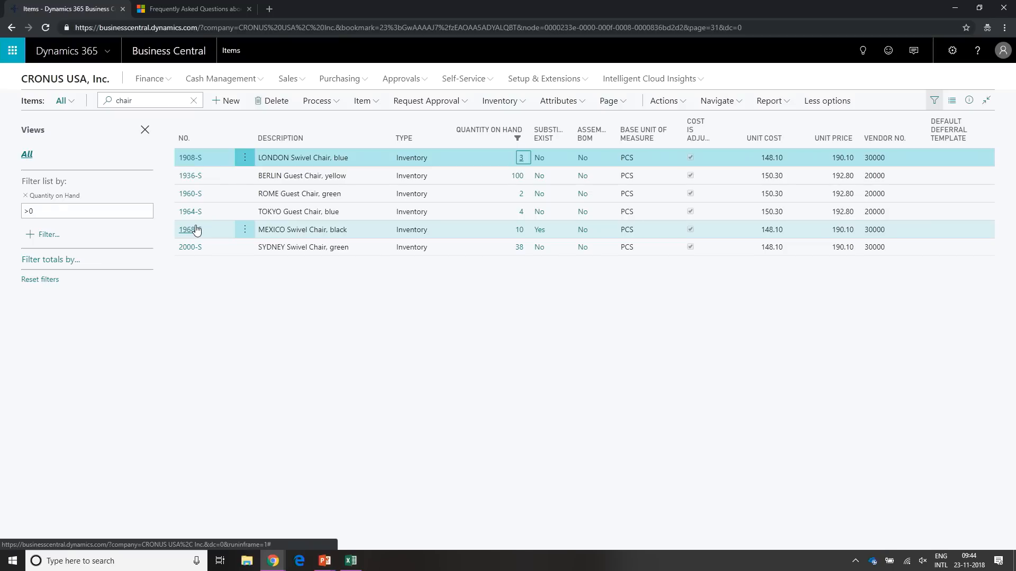
pyautogui.press('Down')
pyautogui.press('Down')
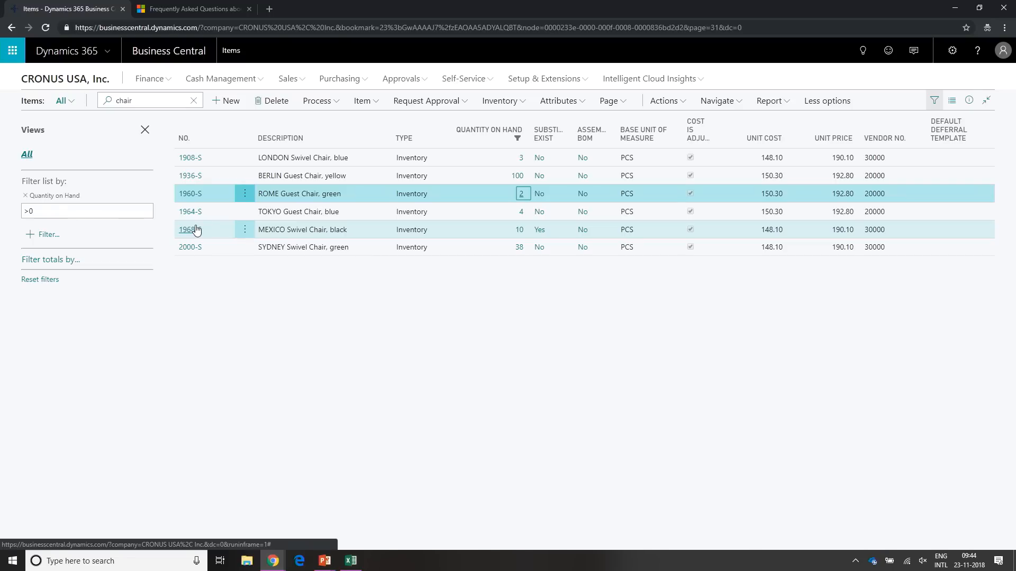
pyautogui.press('Up')
pyautogui.press('Up')
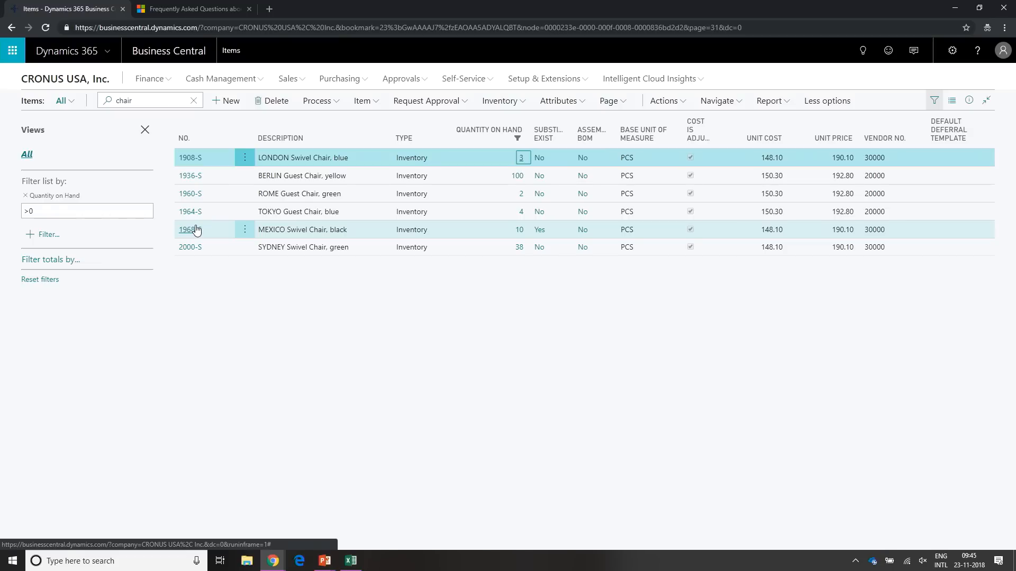
# - Add a Location Filter to the totals filters of the Items list and set it to EAST|MAIN
pyautogui.press('Tab')
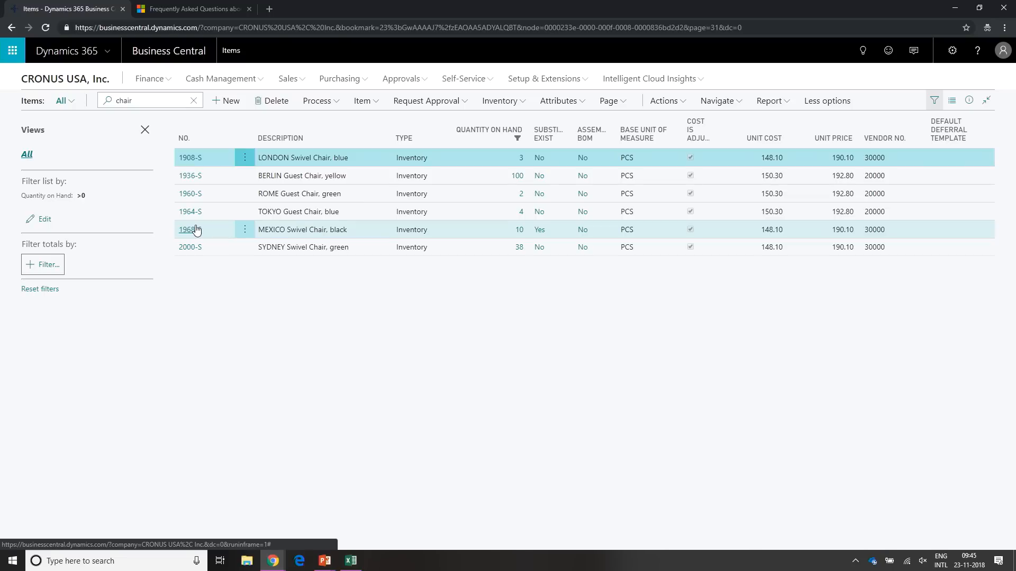
pyautogui.press('Return')
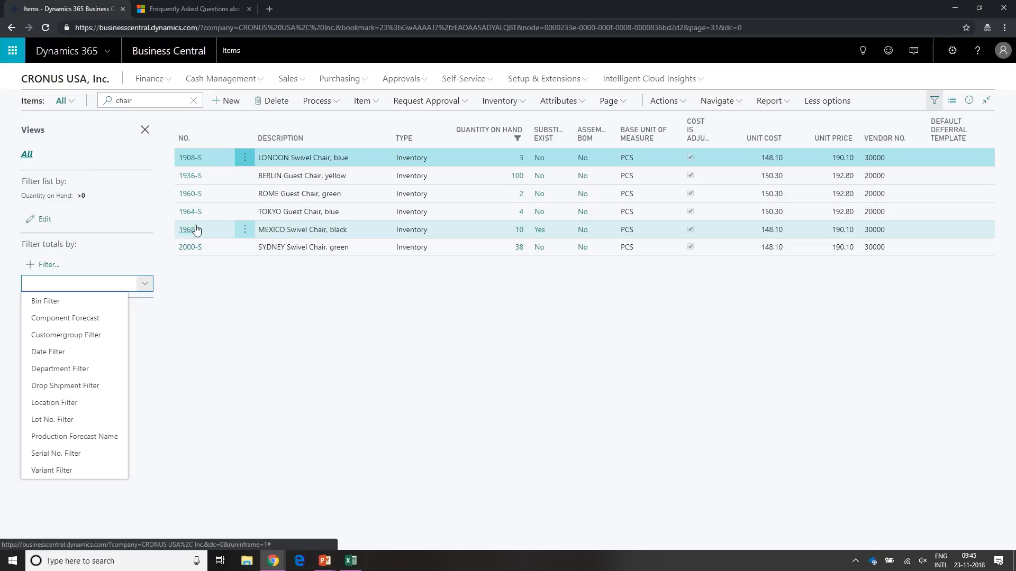
pyautogui.write('Location Filter')
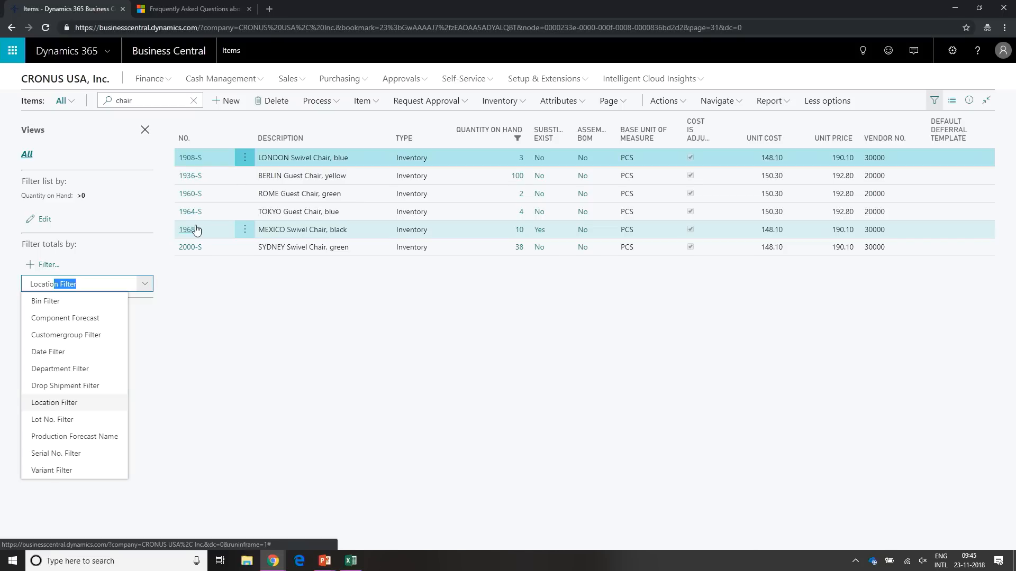
pyautogui.press('Return')
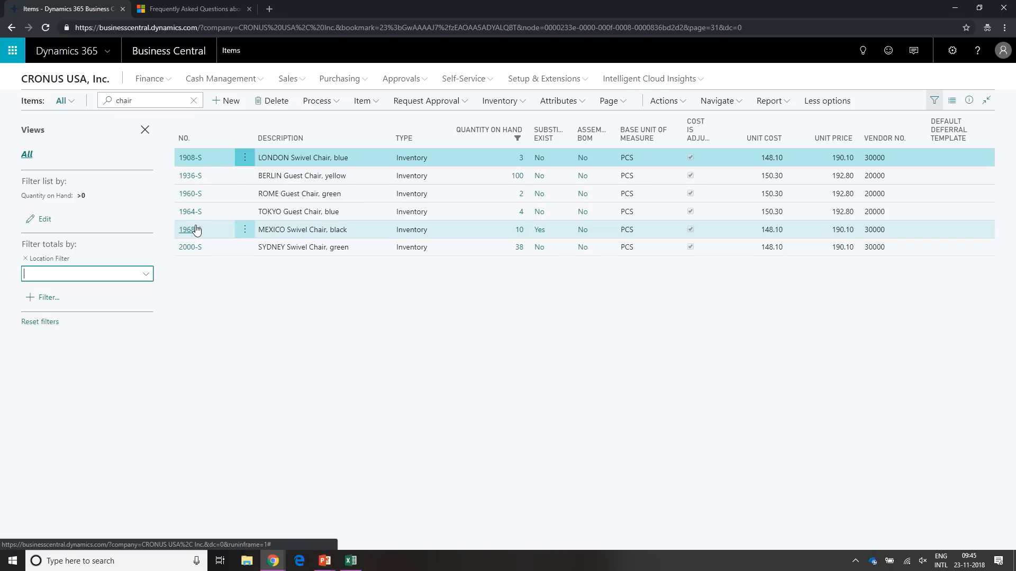
pyautogui.write('EAST|MAIN')
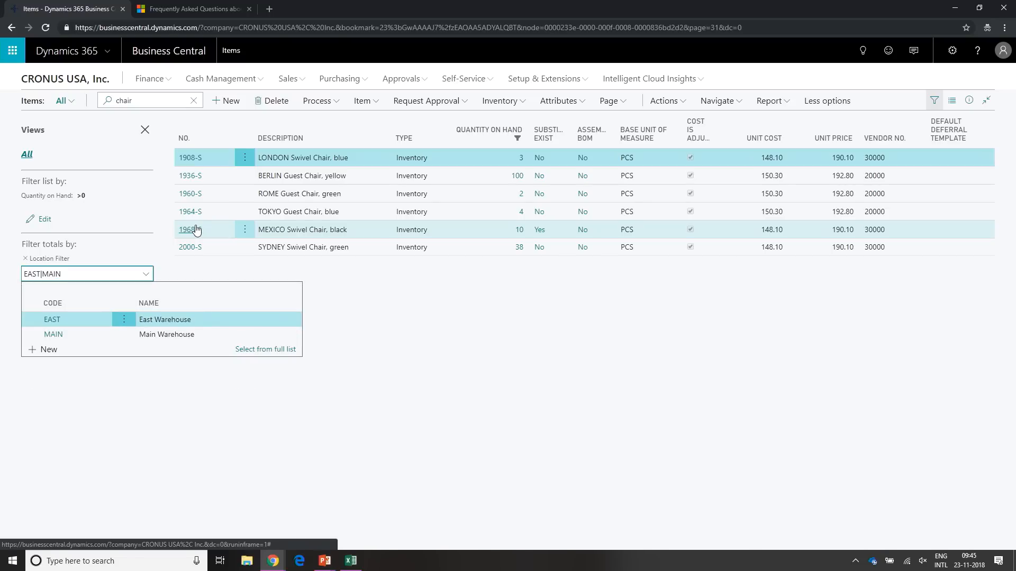
pyautogui.press('Return')
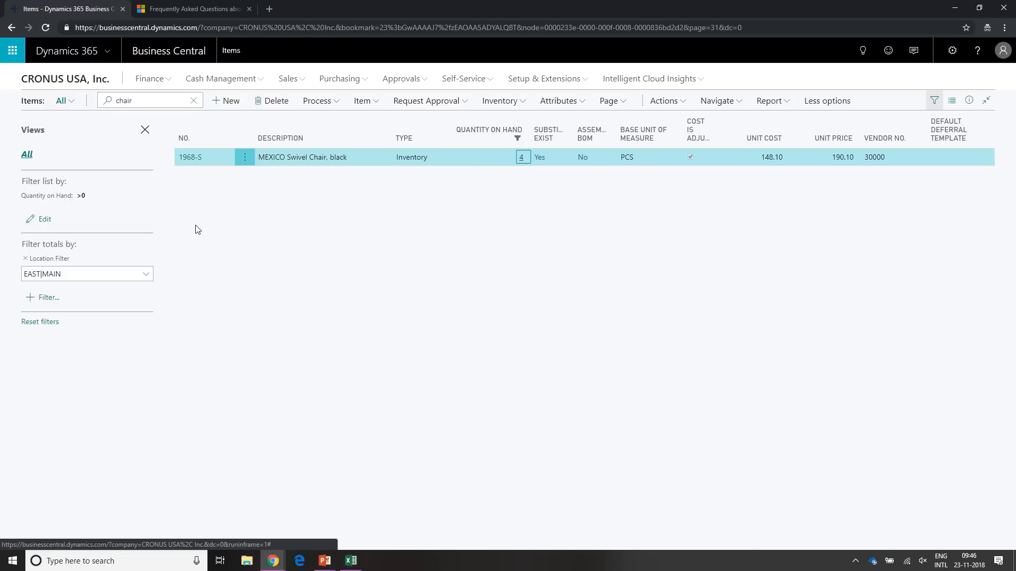
# - Search Tell Me for "filter shor" and skim the documentation article About Searching and Filtering in Business Central
pyautogui.hotkey('alt', 'q')
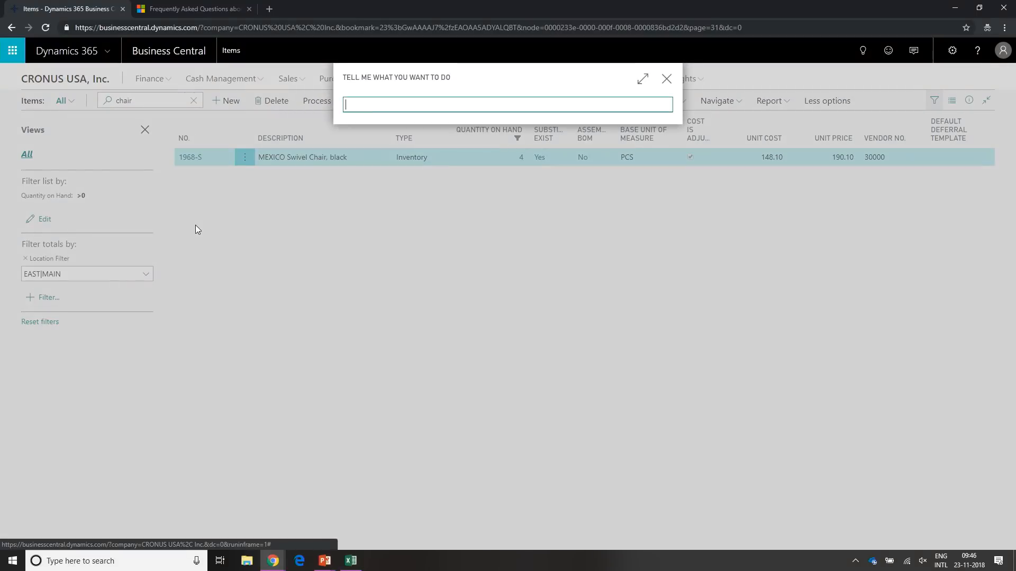
pyautogui.write('filter')
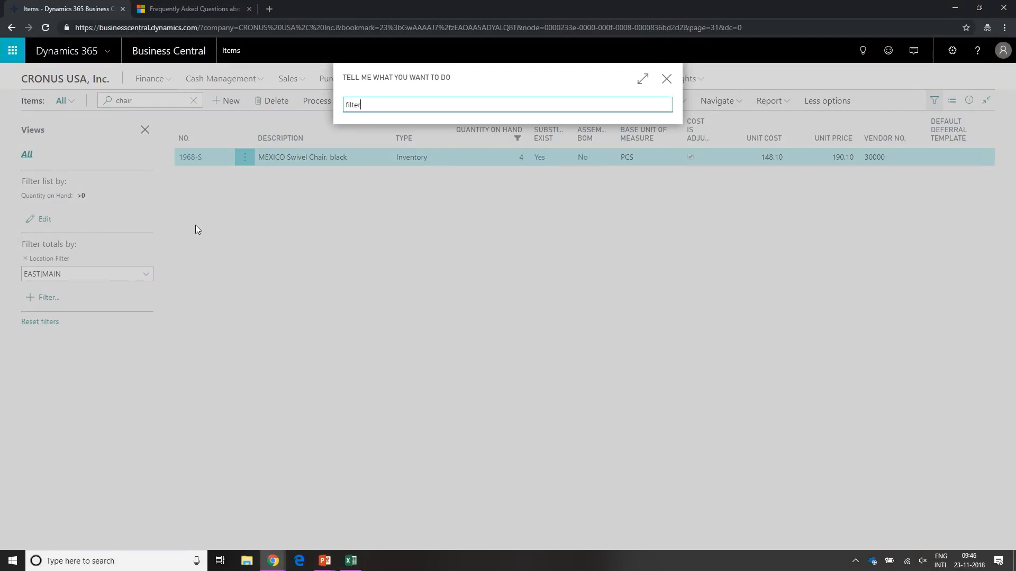
pyautogui.write(' shor')
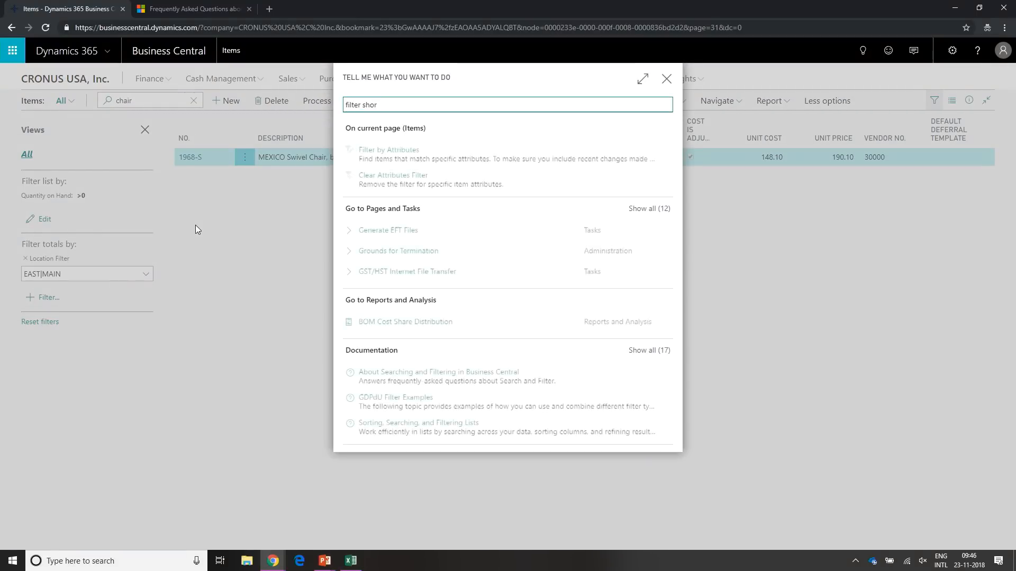
pyautogui.press('Down')
pyautogui.press('Down')
pyautogui.press('Down')
pyautogui.press('Down')
pyautogui.press('Down')
pyautogui.press('Down')
pyautogui.press('Down')
pyautogui.press('Down')
pyautogui.press('Down')
pyautogui.press('Down')
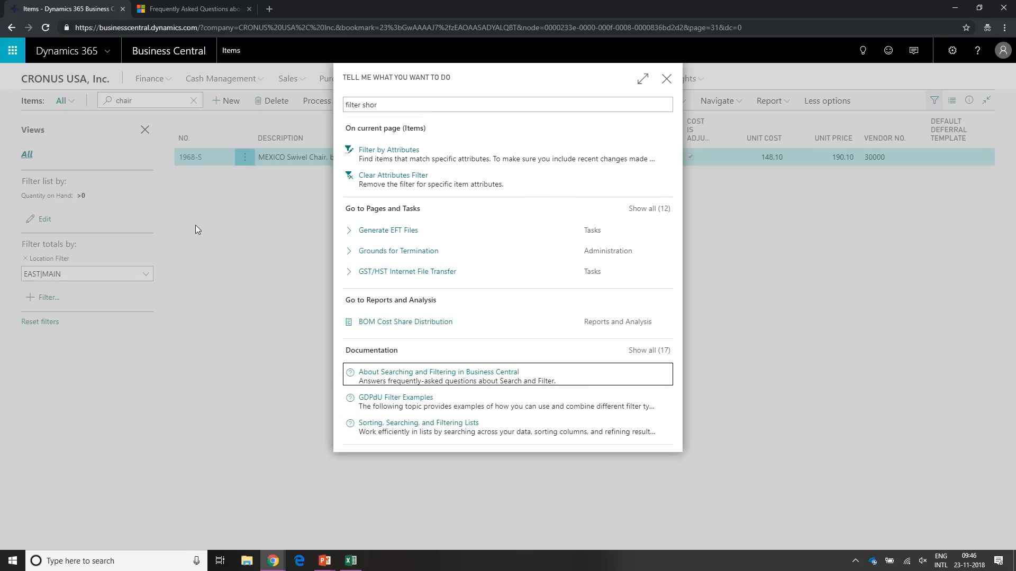
pyautogui.press('Return')
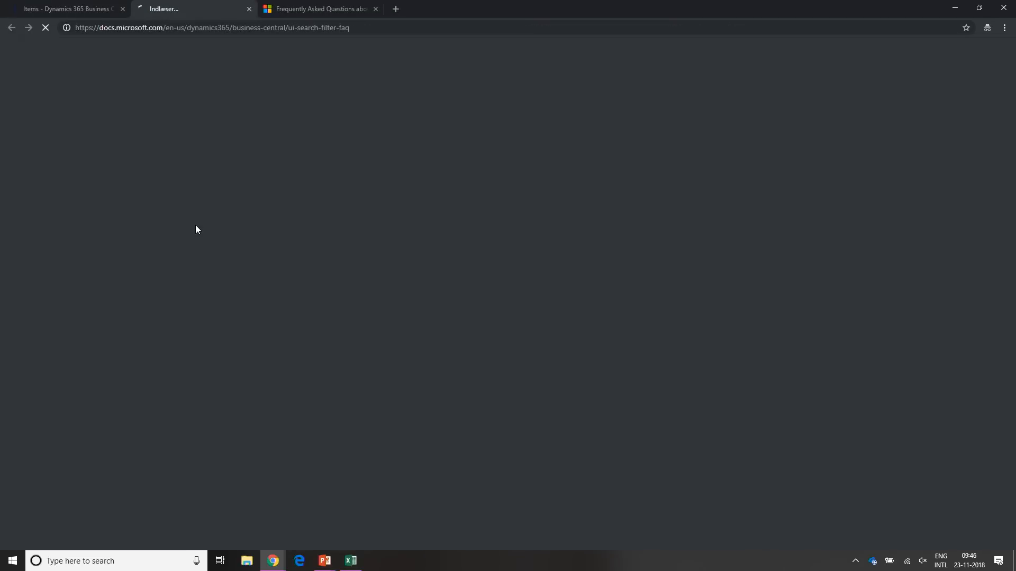
pyautogui.scroll(-15, 400, 381)
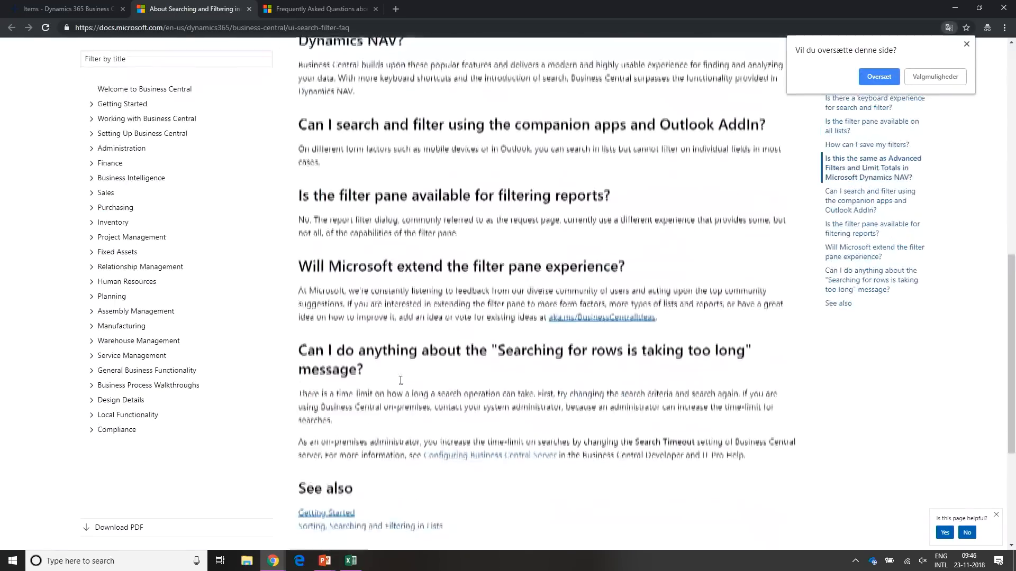
pyautogui.scroll(10, 400, 381)
pyautogui.scroll(5, 400, 381)
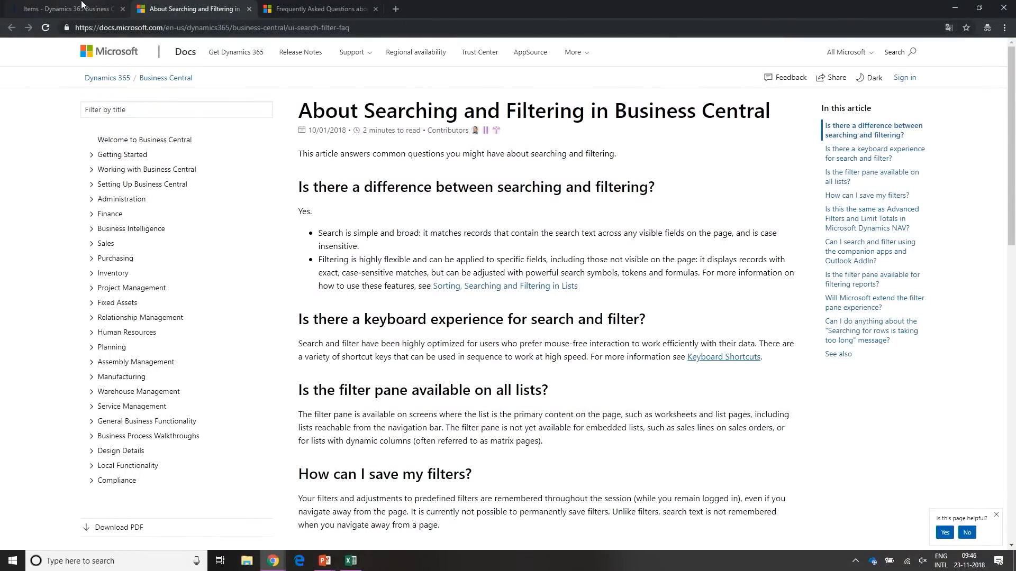
# - Return to the Items list, search Tell Me for "filter short" and read the documentation article Sorting, Searching, and Filtering Lists
pyautogui.click(66, 8)
pyautogui.hotkey('alt', 'q')
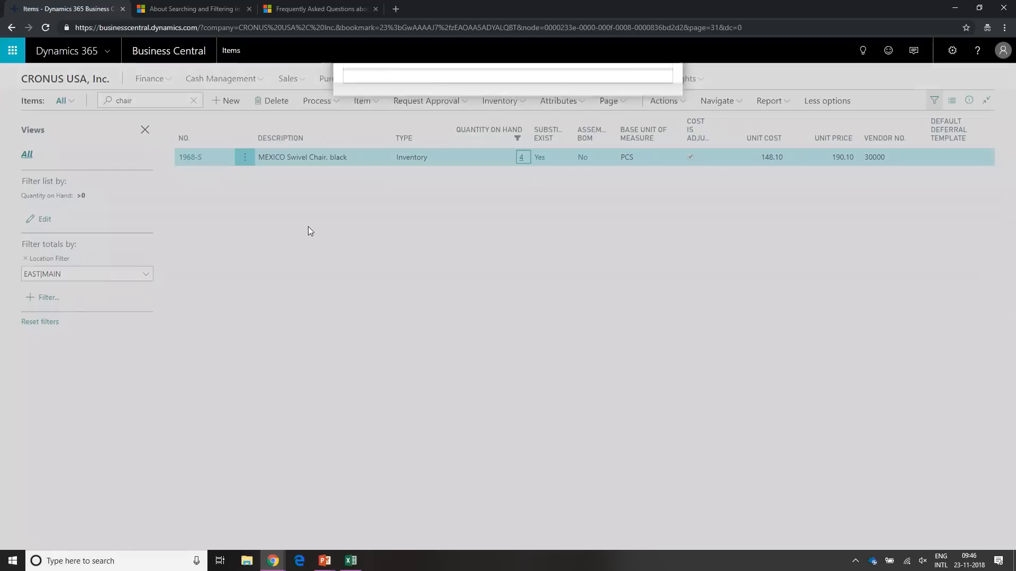
pyautogui.write('filter short')
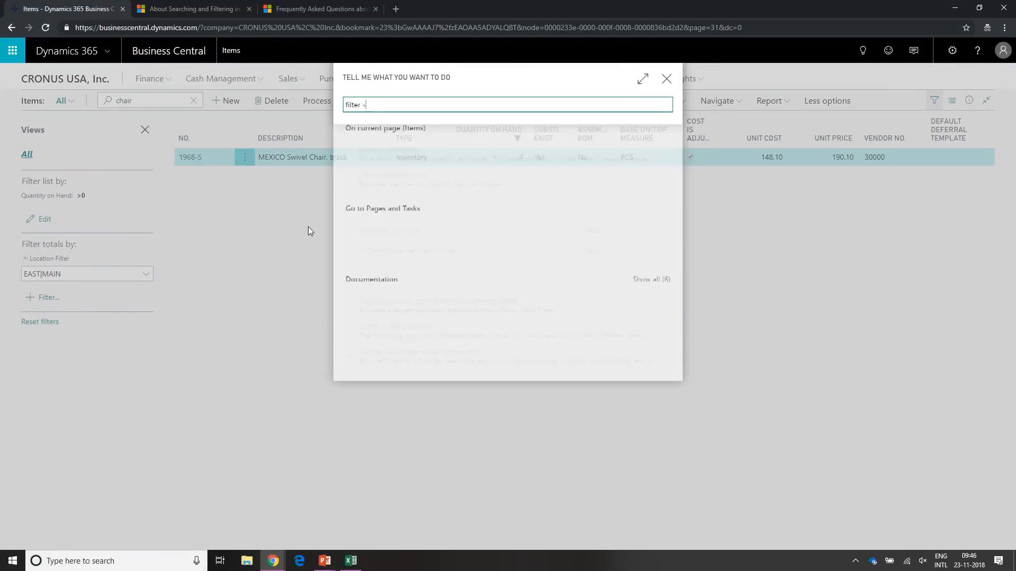
pyautogui.press('Down')
pyautogui.press('Down')
pyautogui.press('Down')
pyautogui.press('Down')
pyautogui.press('Down')
pyautogui.press('Down')
pyautogui.press('Down')
pyautogui.press('Down')
pyautogui.press('Down')
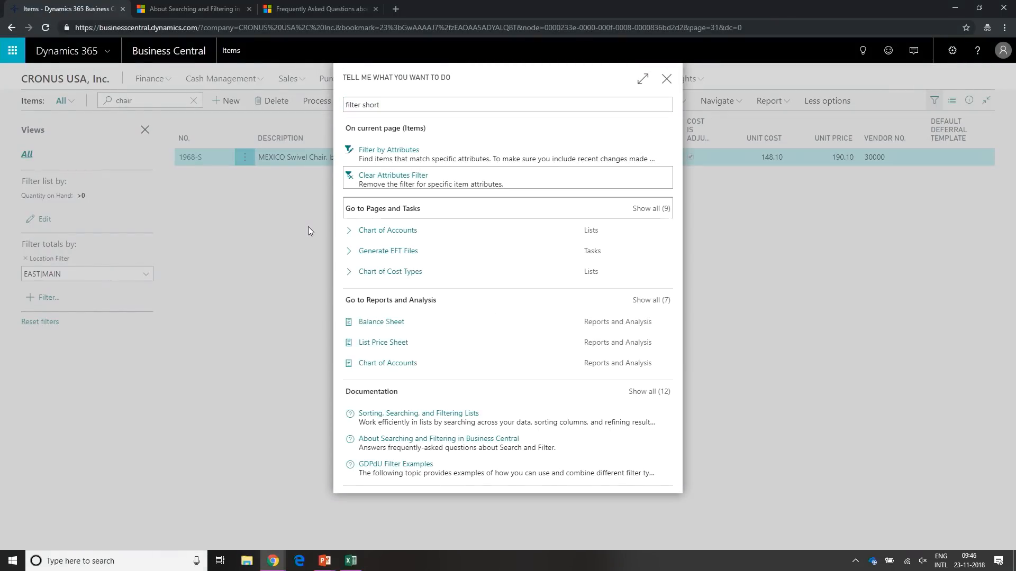
pyautogui.press('Return')
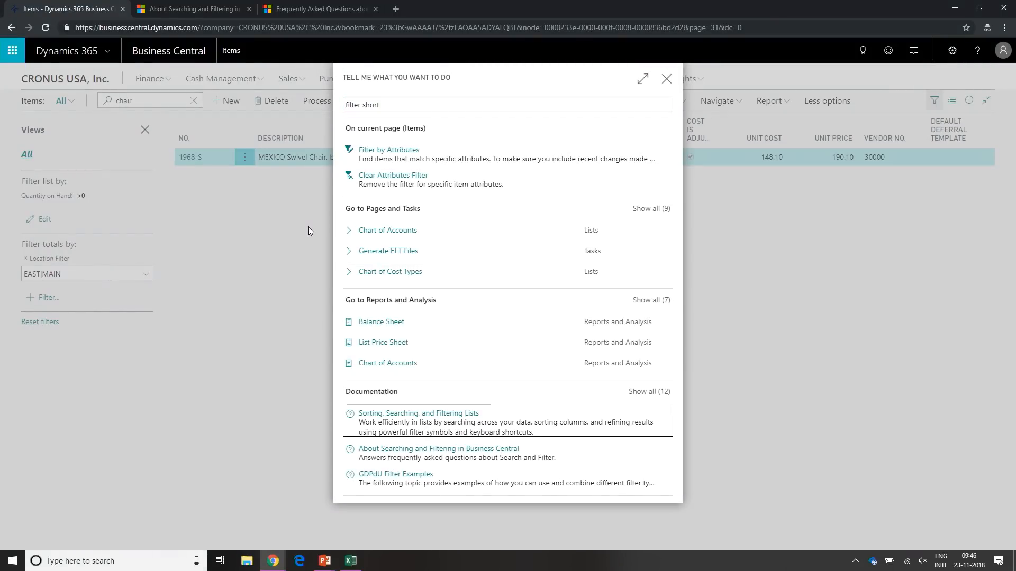
pyautogui.scroll(-15, 408, 314)
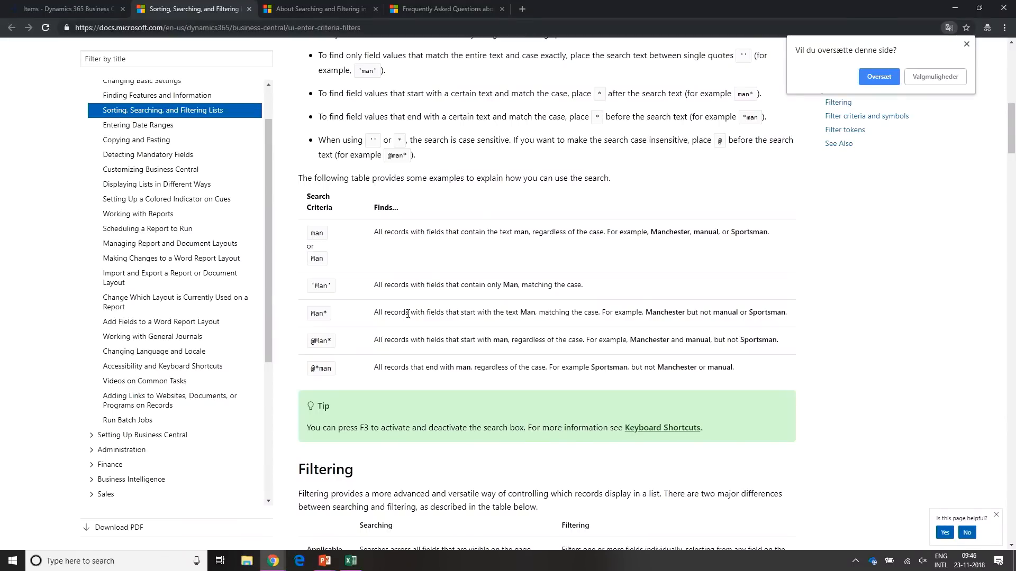
pyautogui.scroll(-8, 408, 314)
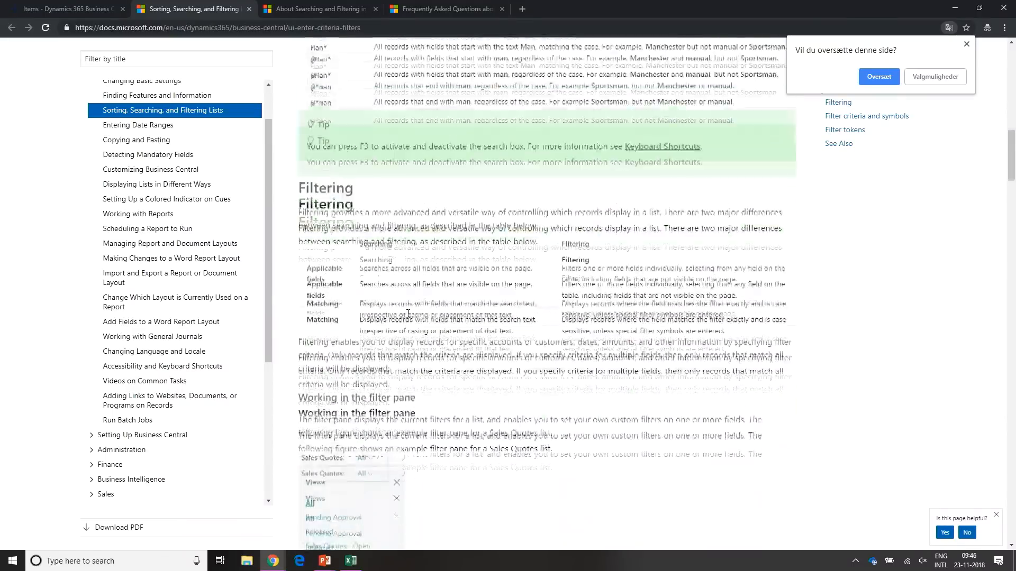
# - Read the article's sections on the filter pane and on filter criteria and symbols, including Interval and Either/or expressions
pyautogui.scroll(-10, 407, 317)
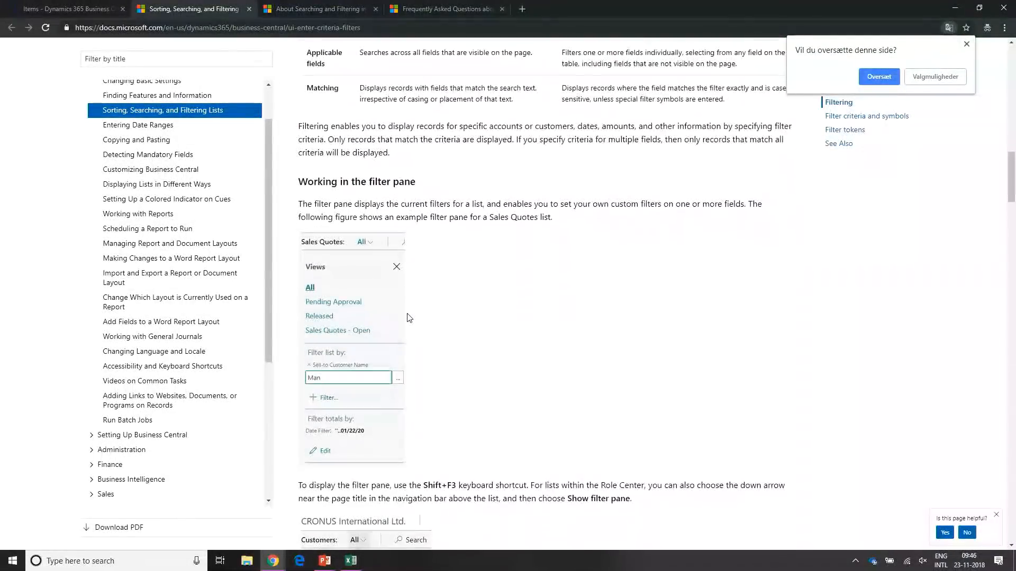
pyautogui.scroll(-10, 407, 316)
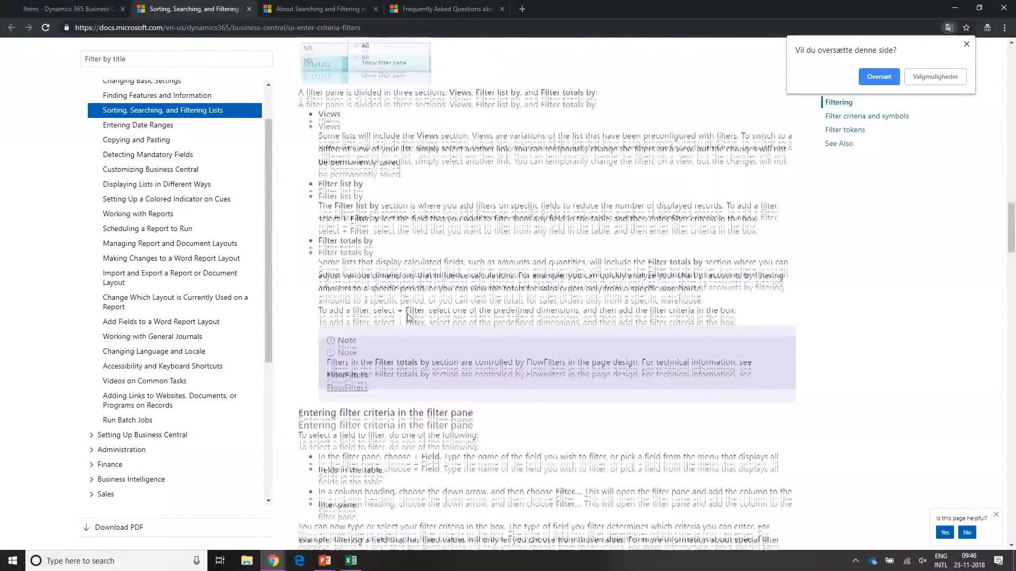
pyautogui.scroll(-5, 407, 316)
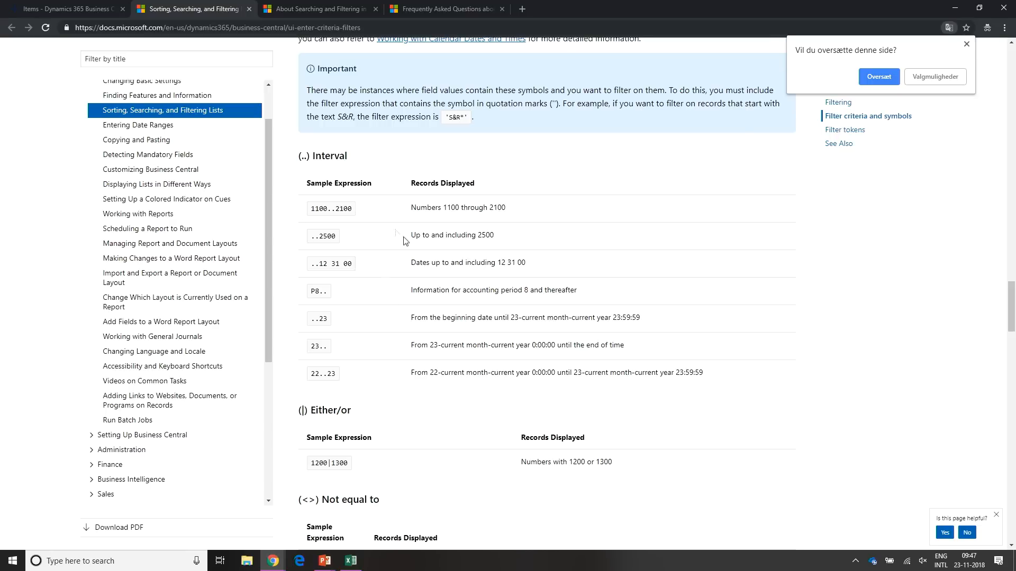
# - Return to Business Central, open the Sales Orders list and show its filter pane
pyautogui.click(37, 9)
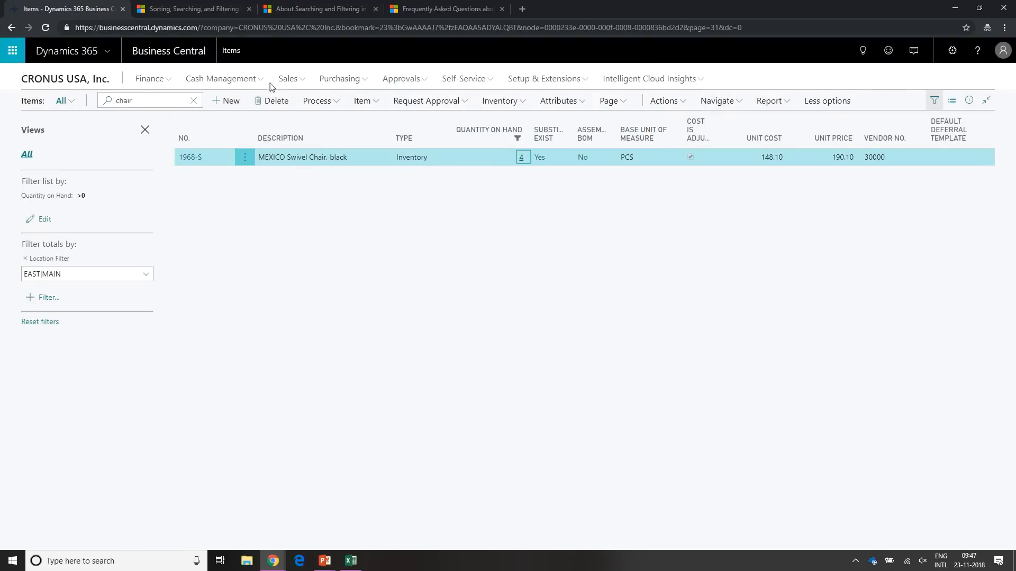
pyautogui.click(286, 79)
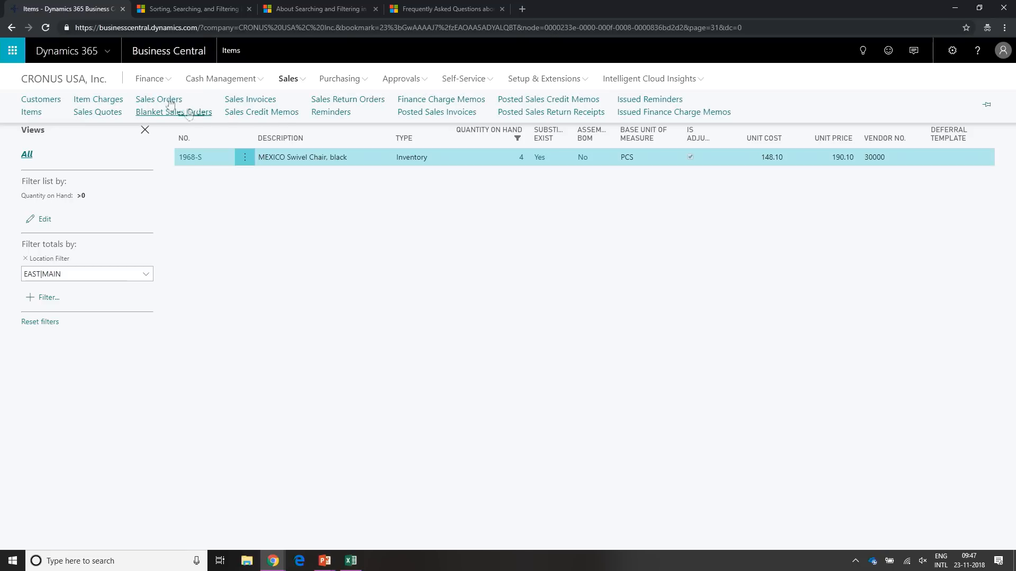
pyautogui.click(169, 102)
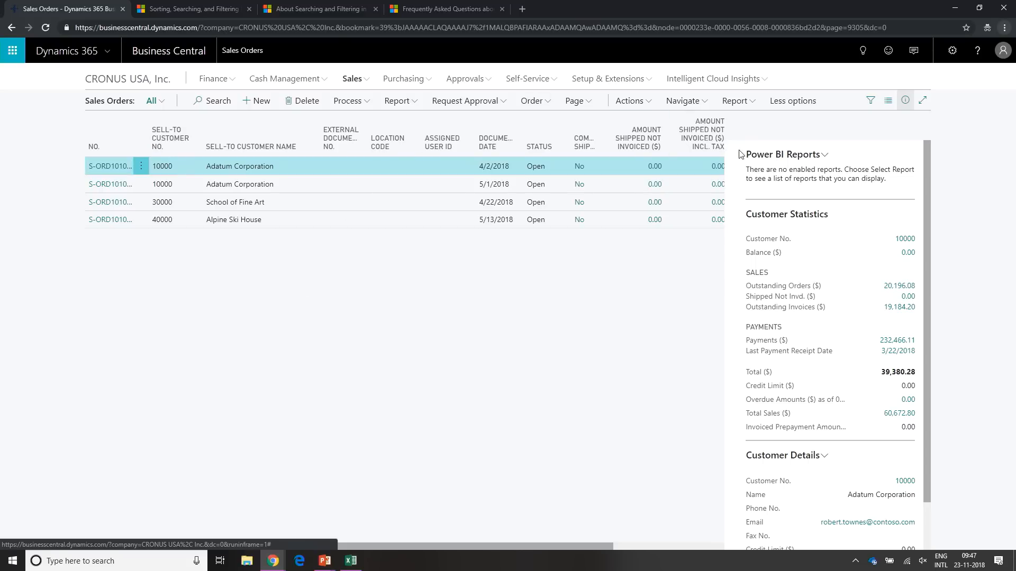
pyautogui.click(871, 101)
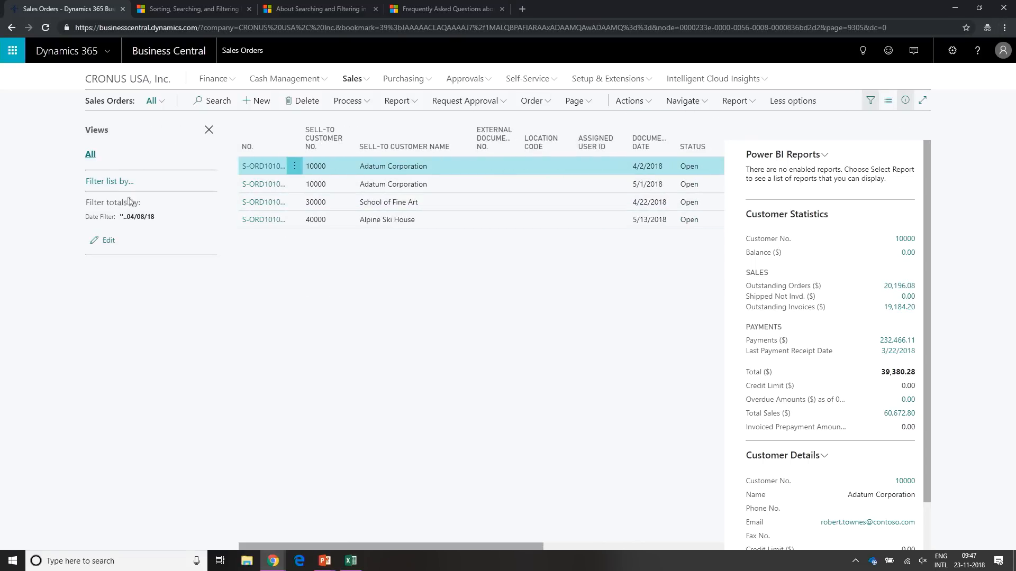
# - Hide the FactBox pane and bring up the fields available for filtering the Sales Orders list
pyautogui.click(111, 186)
pyautogui.click(108, 202)
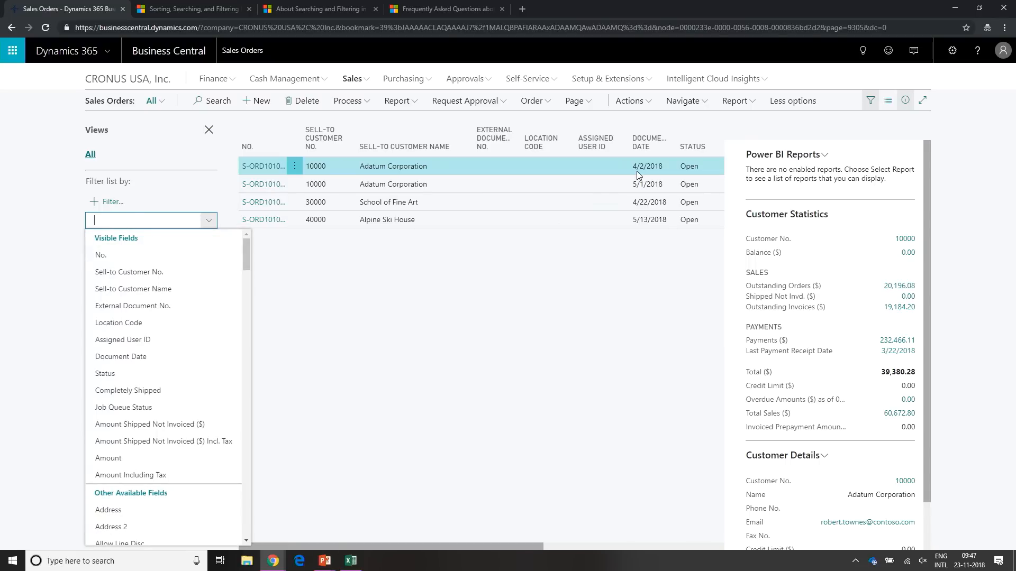
pyautogui.click(906, 100)
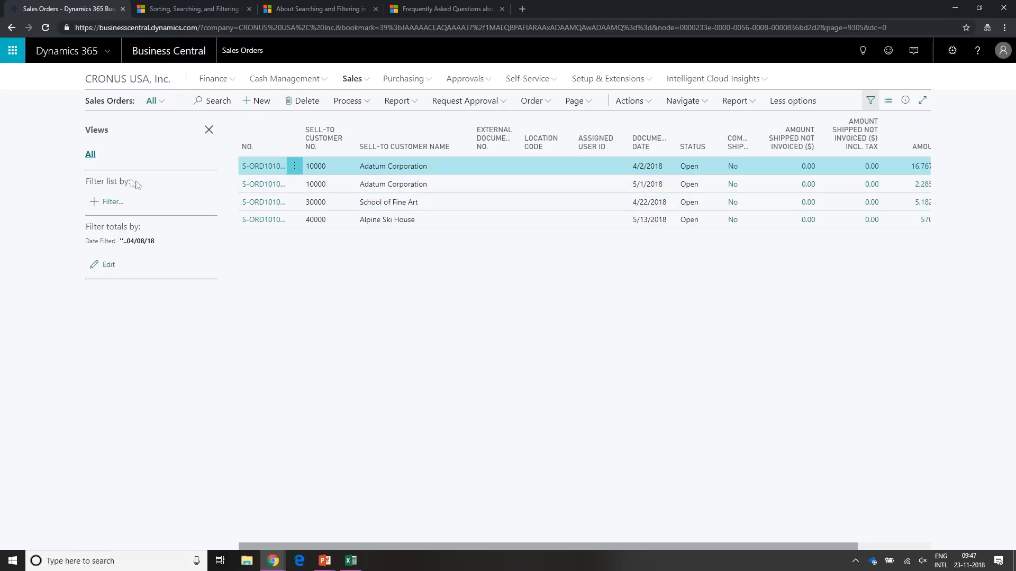
pyautogui.click(117, 201)
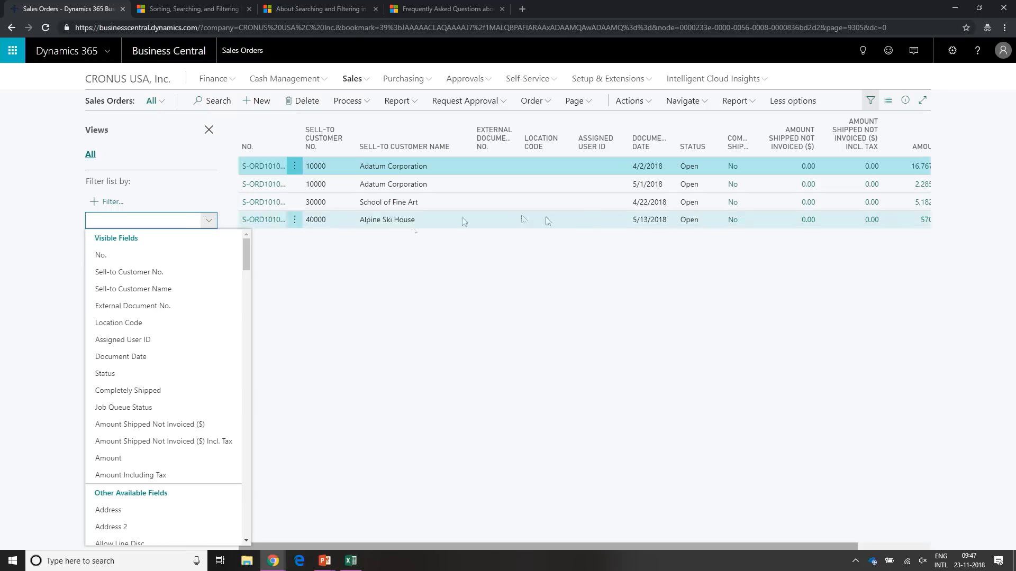
# - Open the Sales Invoices list and filter it by Due Date later than seven months before today, using >T-7m
pyautogui.click(359, 81)
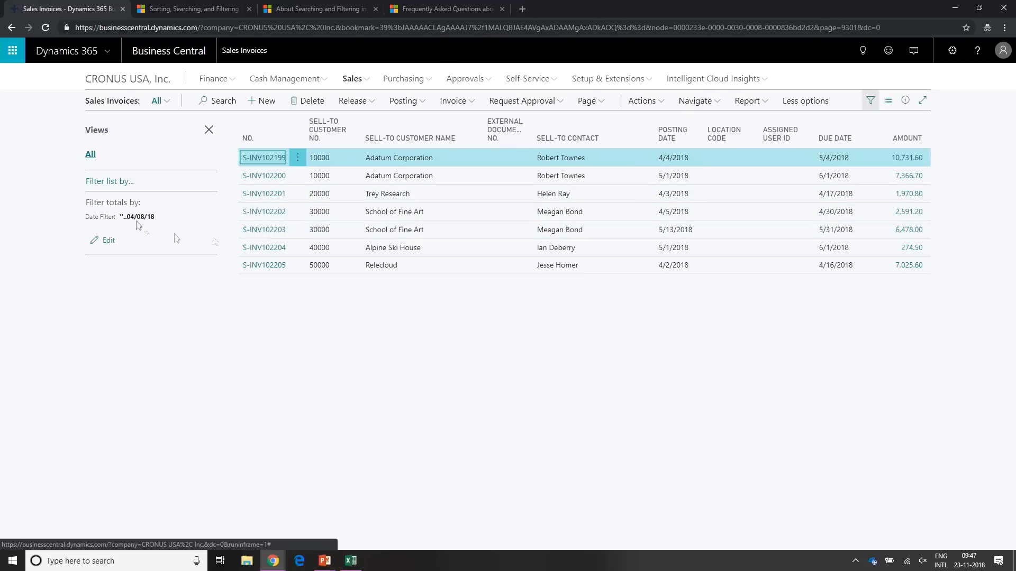
pyautogui.click(110, 181)
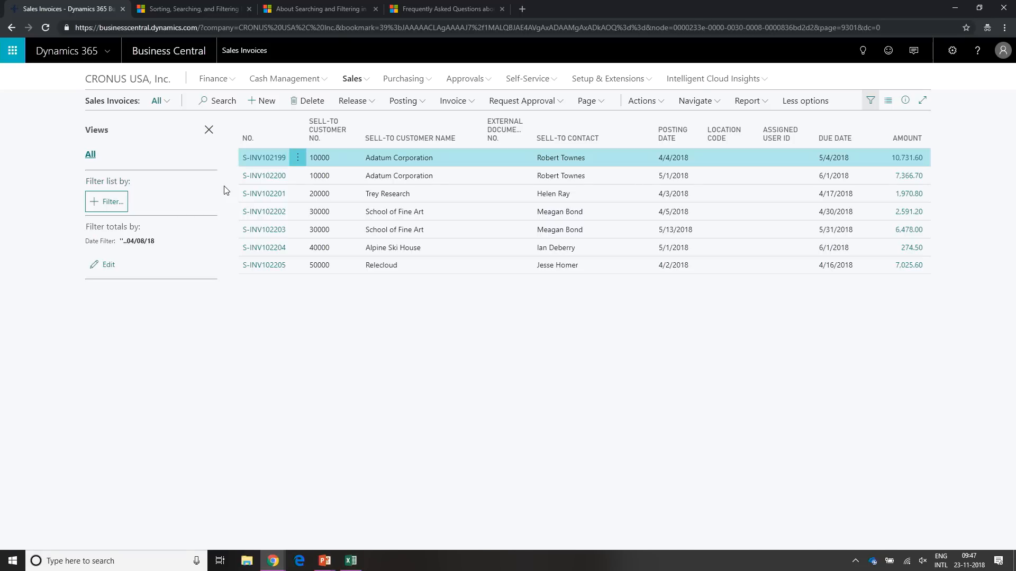
pyautogui.click(126, 205)
pyautogui.write('Due Date')
pyautogui.press('Return')
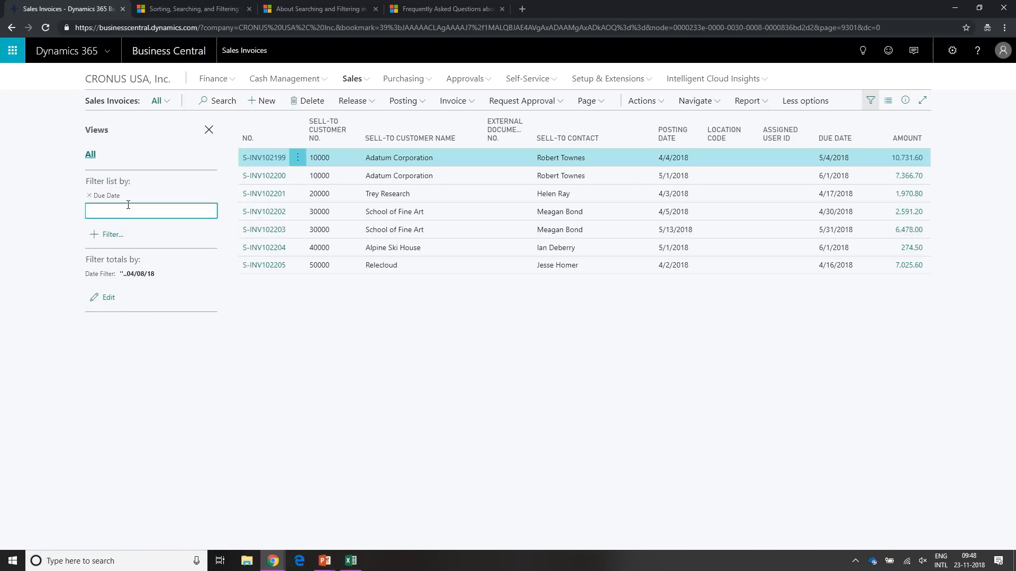
pyautogui.write('>')
pyautogui.write('T')
pyautogui.write('-7m')
pyautogui.press('Tab')
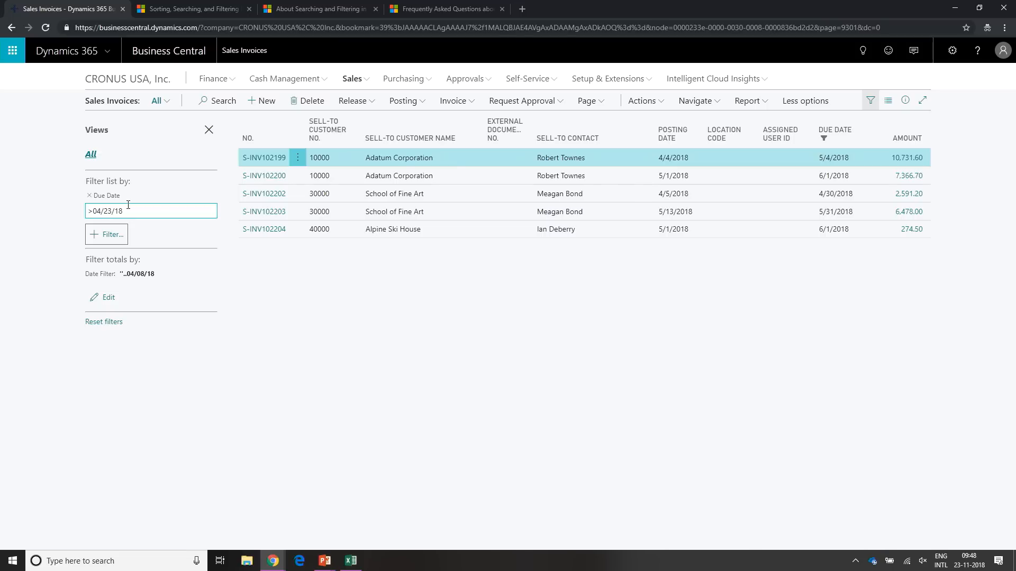
pyautogui.hotkey('alt', 'Tab')
pyautogui.press('Right')
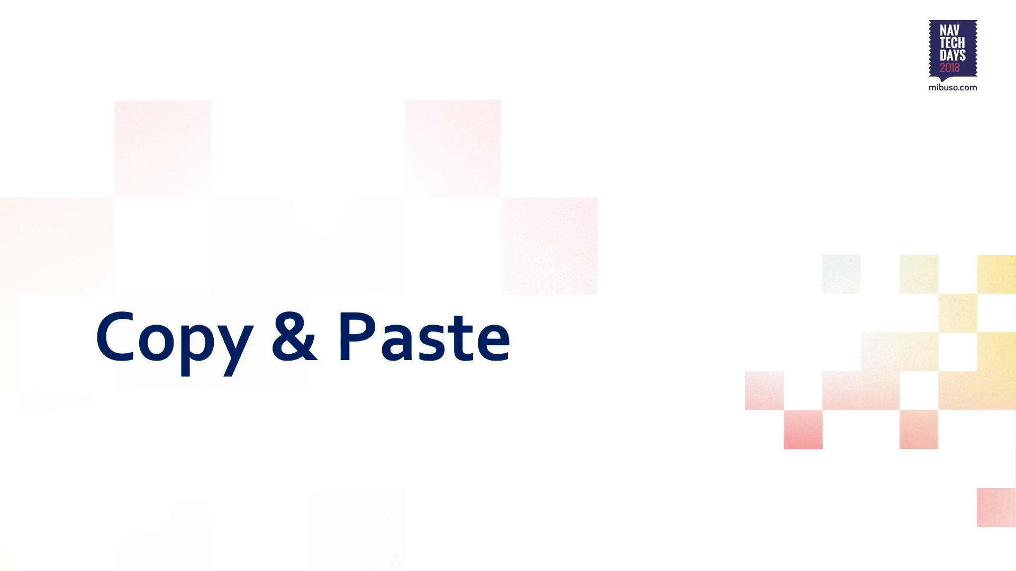
pyautogui.press('Right')
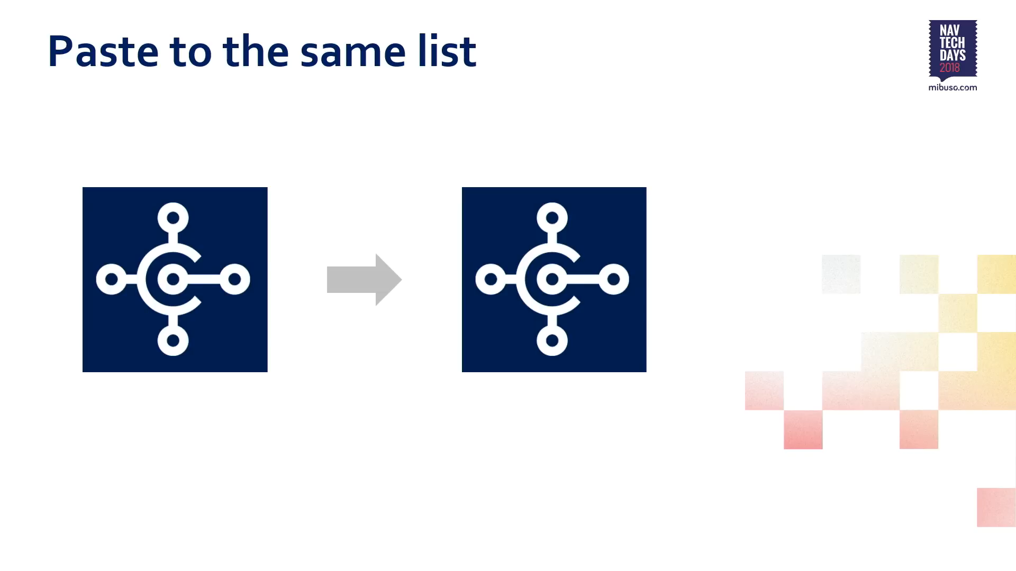
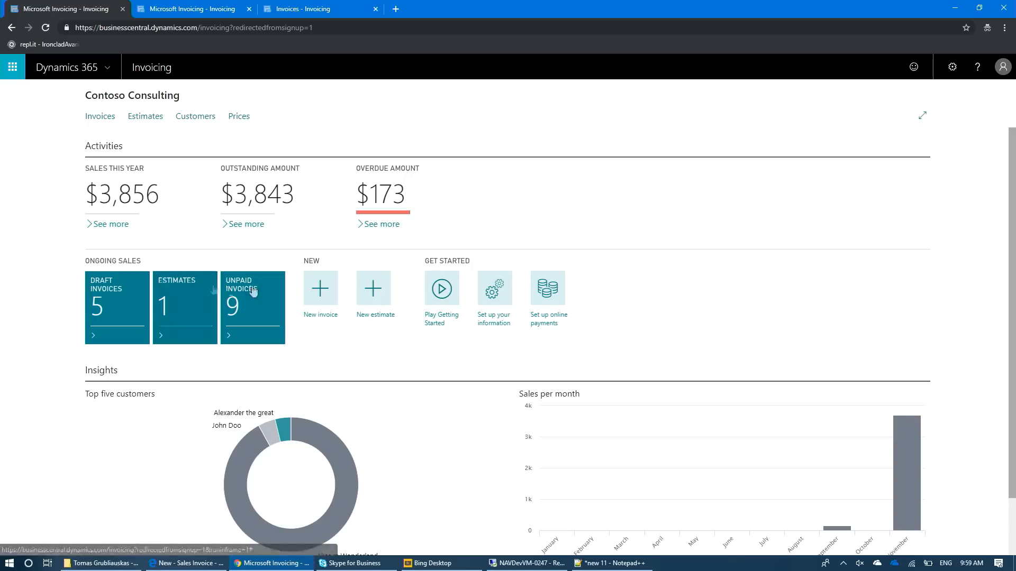
# - Look over the home page, the sections of the business information settings, and the online payments setup
pyautogui.scroll(-2, 16, 404)
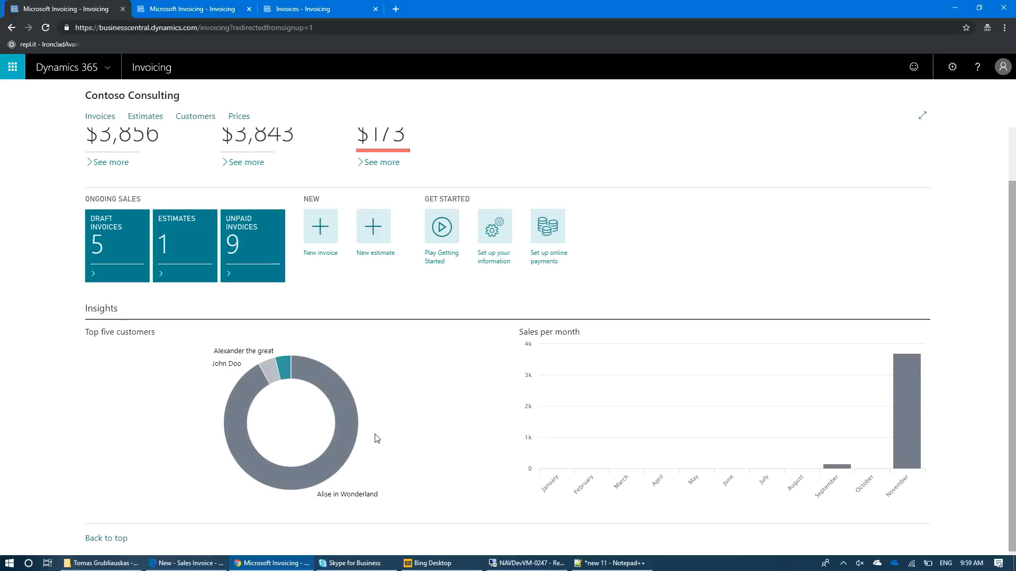
pyautogui.scroll(2, 644, 202)
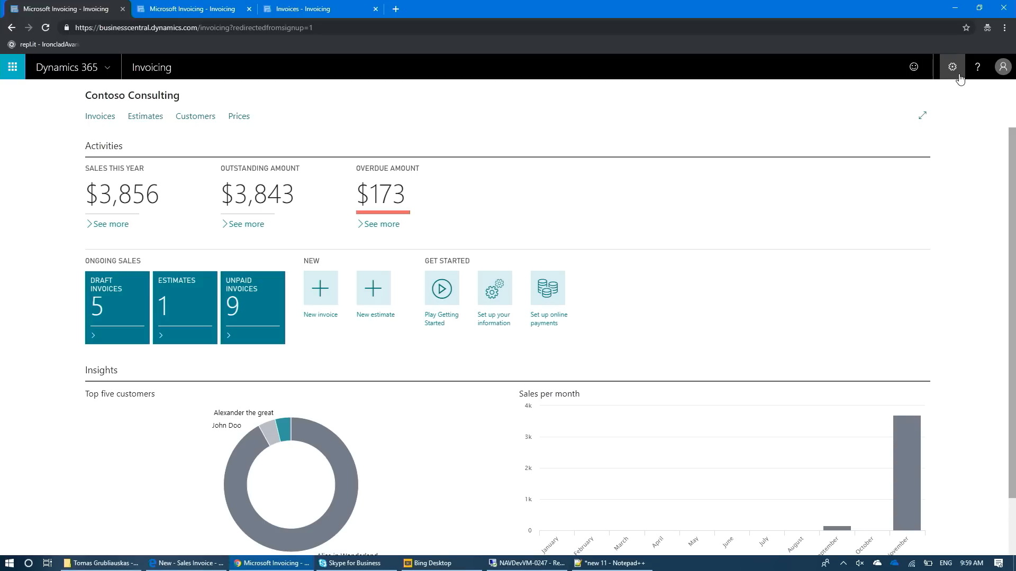
pyautogui.click(502, 292)
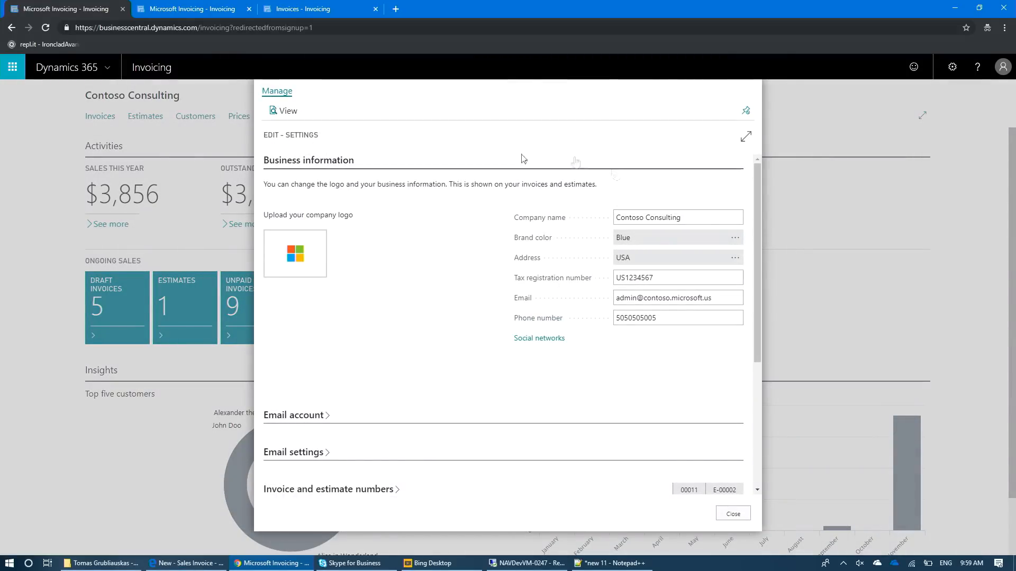
pyautogui.click(331, 164)
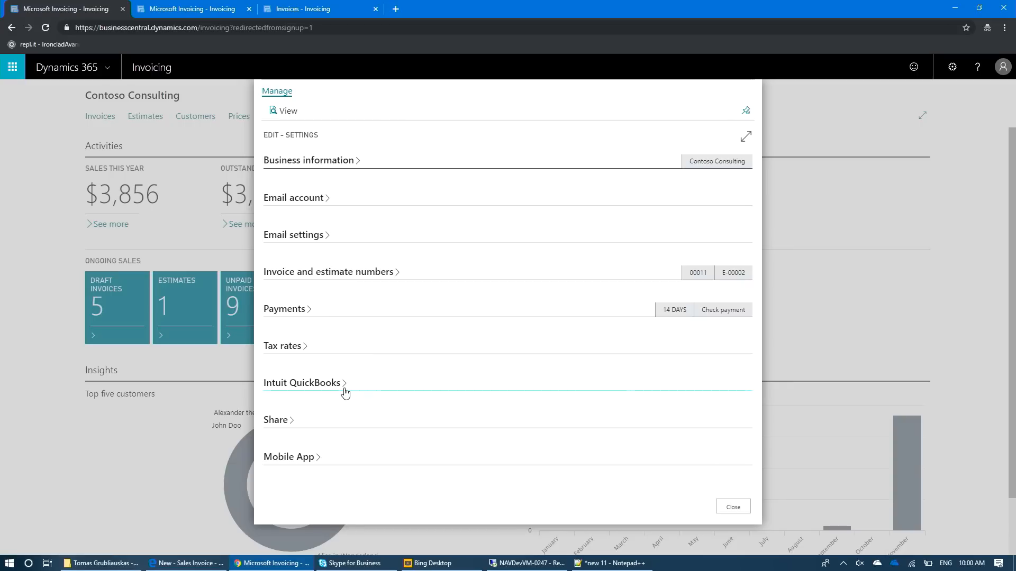
pyautogui.press('Escape')
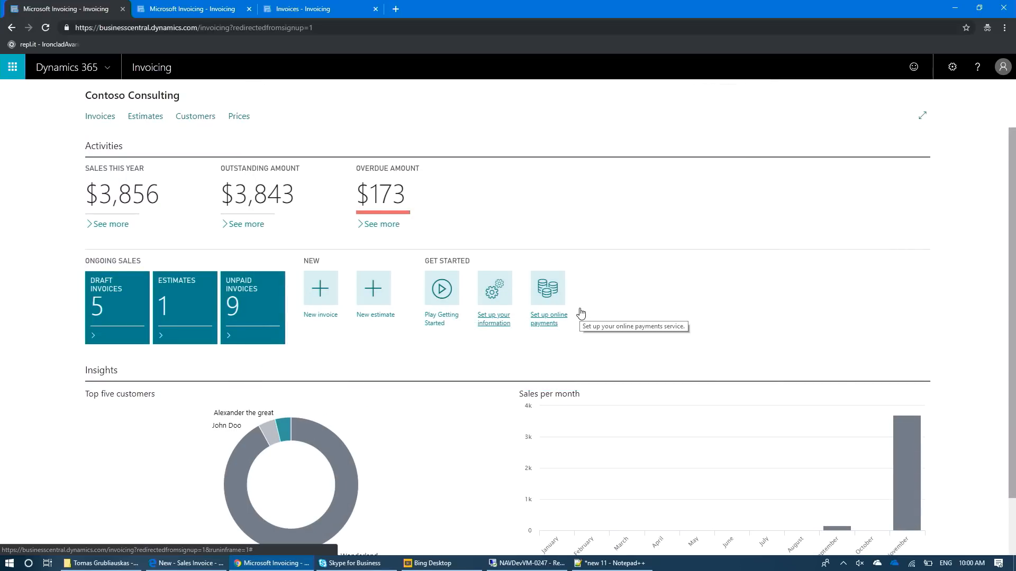
pyautogui.click(549, 290)
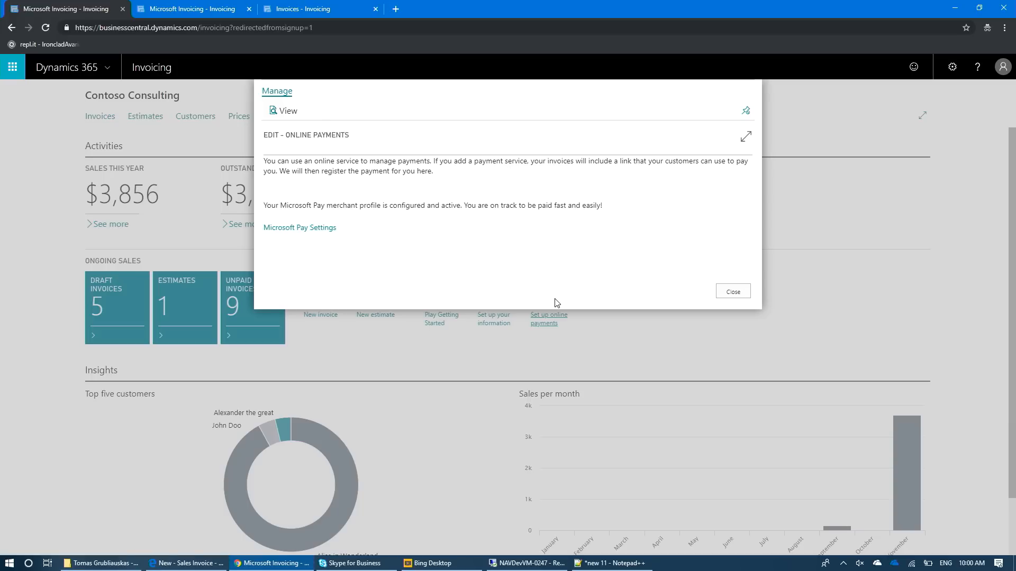
pyautogui.click(738, 289)
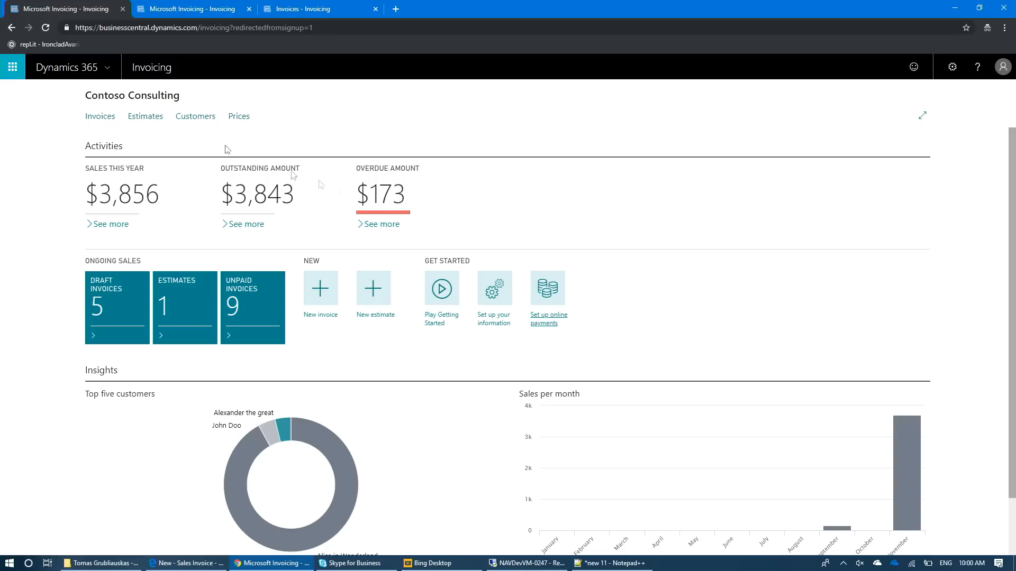
# - View the Invoices list and the Customers list, and return to the Contoso Consulting home page
pyautogui.click(108, 121)
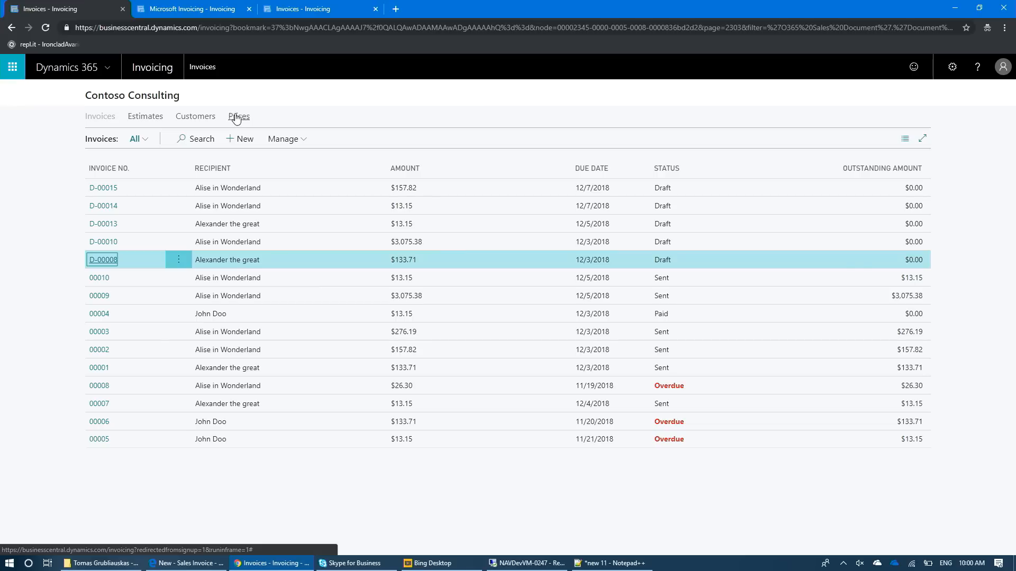
pyautogui.click(212, 120)
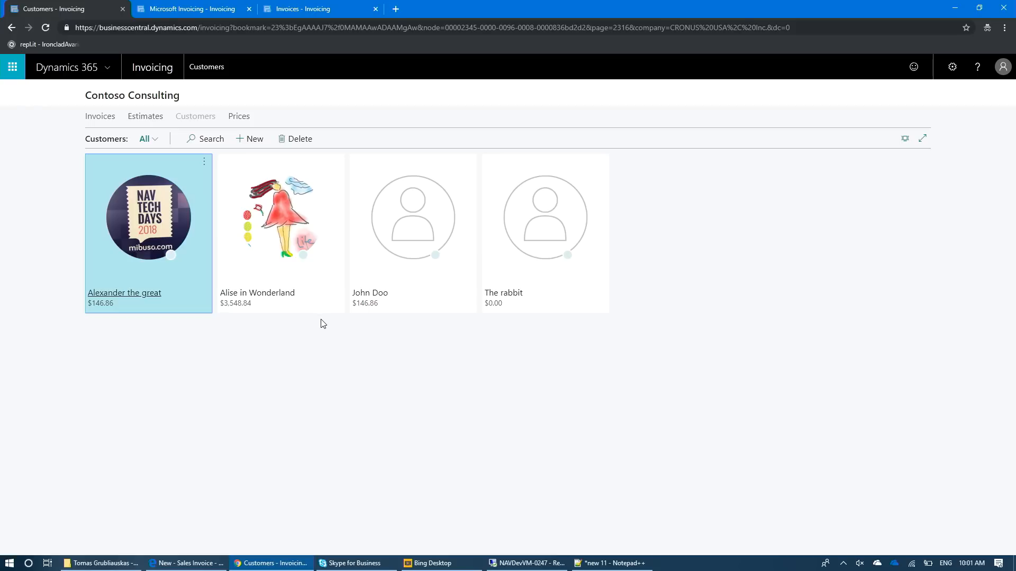
pyautogui.click(131, 97)
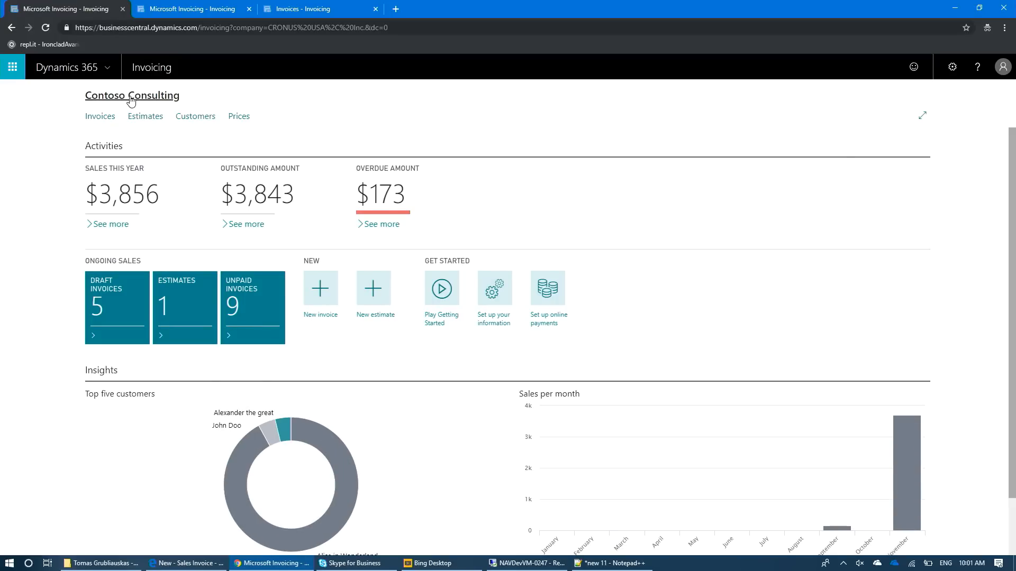
# - Create a new draft invoice and select the Seattle customer found by searching the customer name for "al"
pyautogui.click(319, 290)
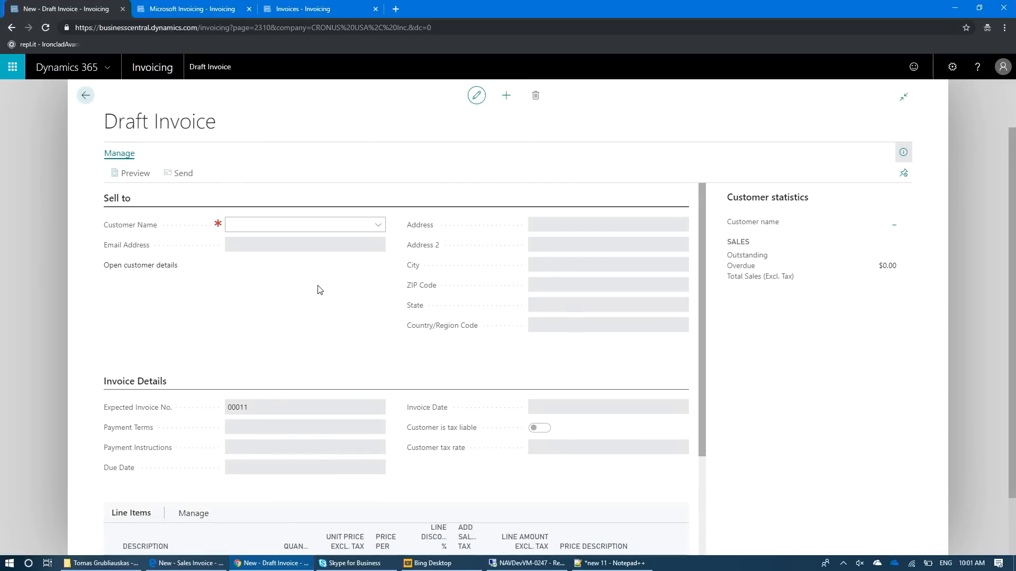
pyautogui.click(242, 225)
pyautogui.write('al')
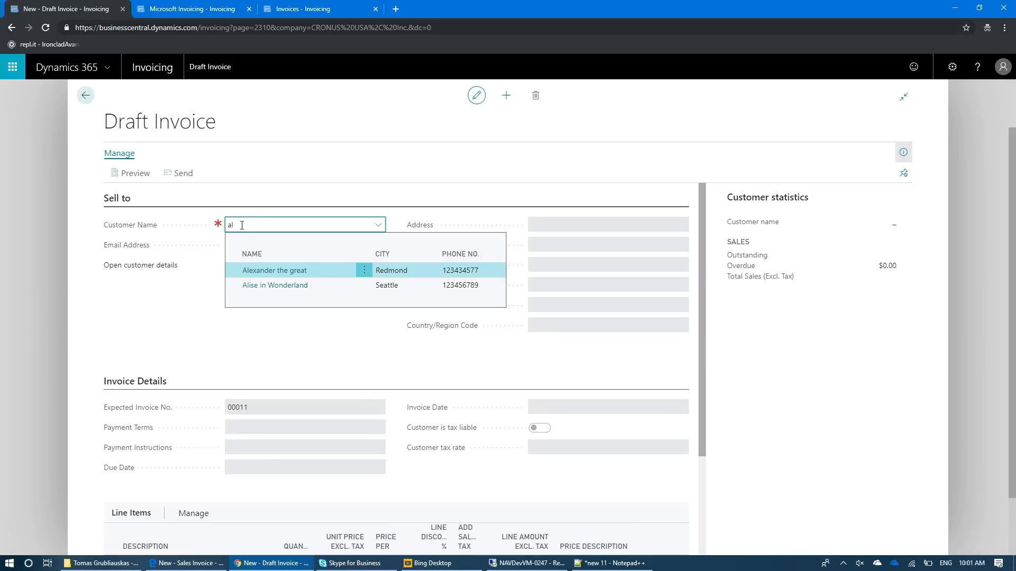
pyautogui.press('Down')
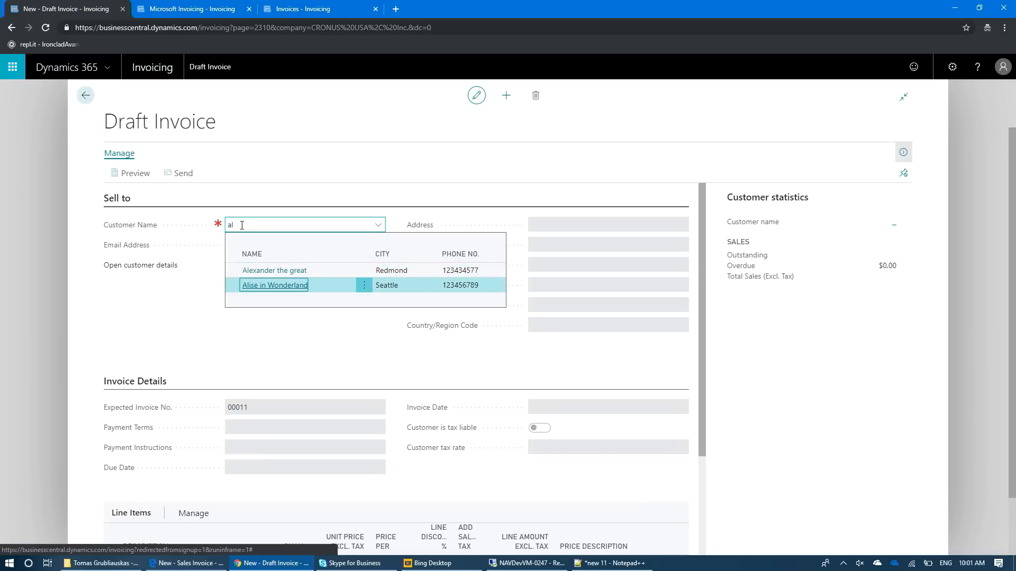
pyautogui.press('Return')
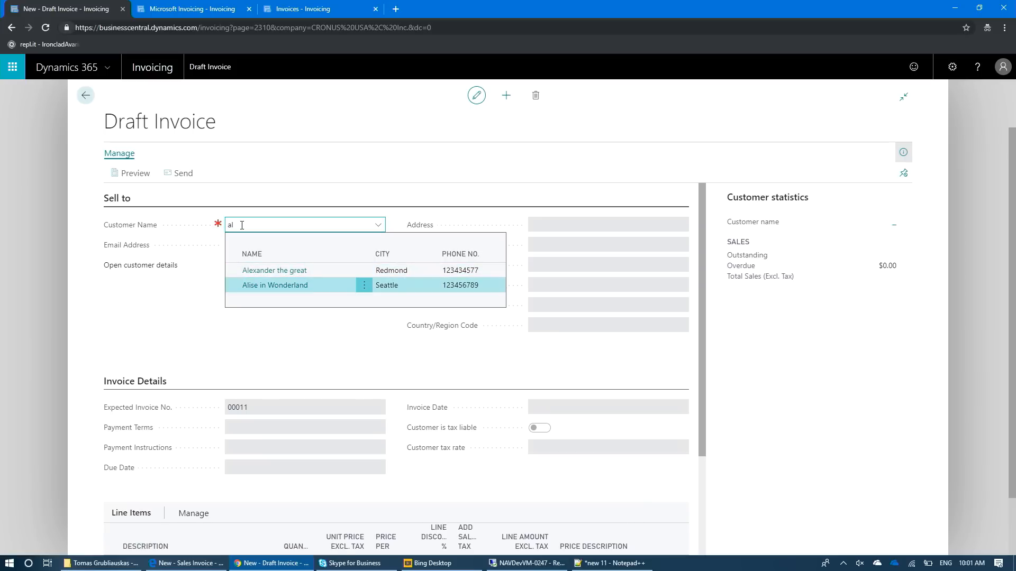
pyautogui.click(295, 289)
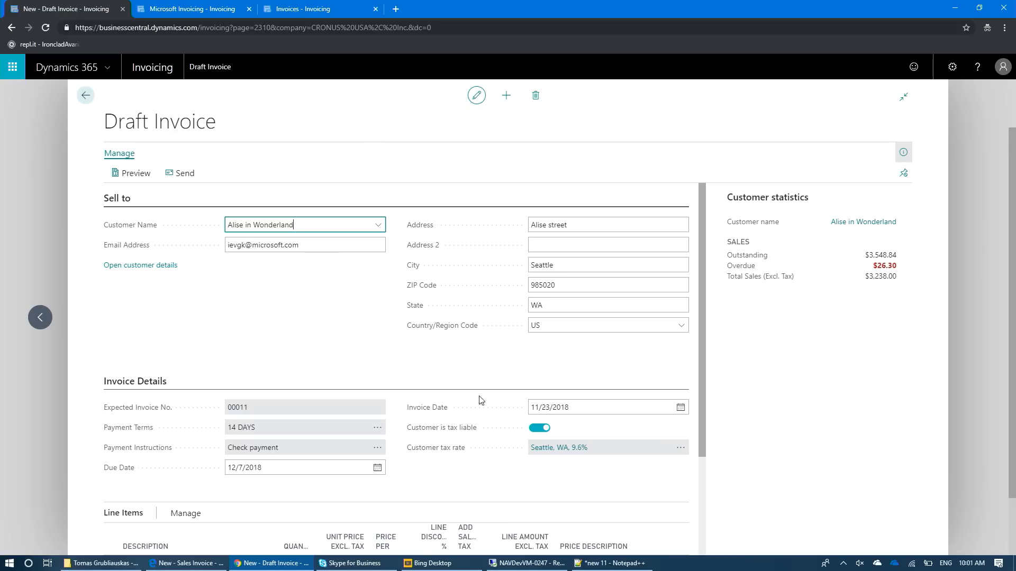
# - Add a "consulting advance" line item to the draft invoice by searching for "co" in the description
pyautogui.scroll(-2, 481, 401)
pyautogui.click(215, 434)
pyautogui.write('co')
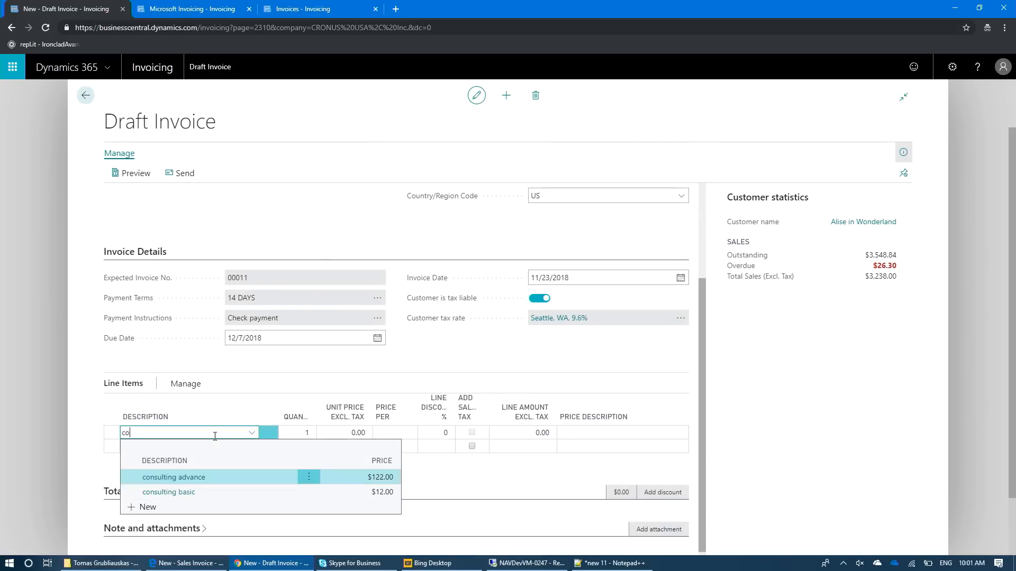
pyautogui.click(174, 476)
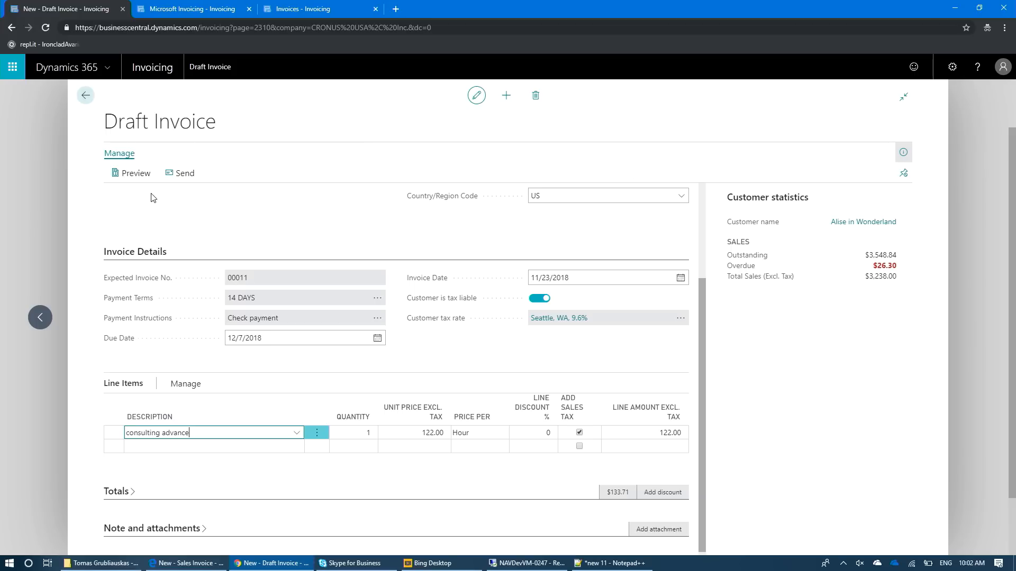
# - Preview the draft invoice, and send it to the customer by email with the suggested subject and body text
pyautogui.click(133, 180)
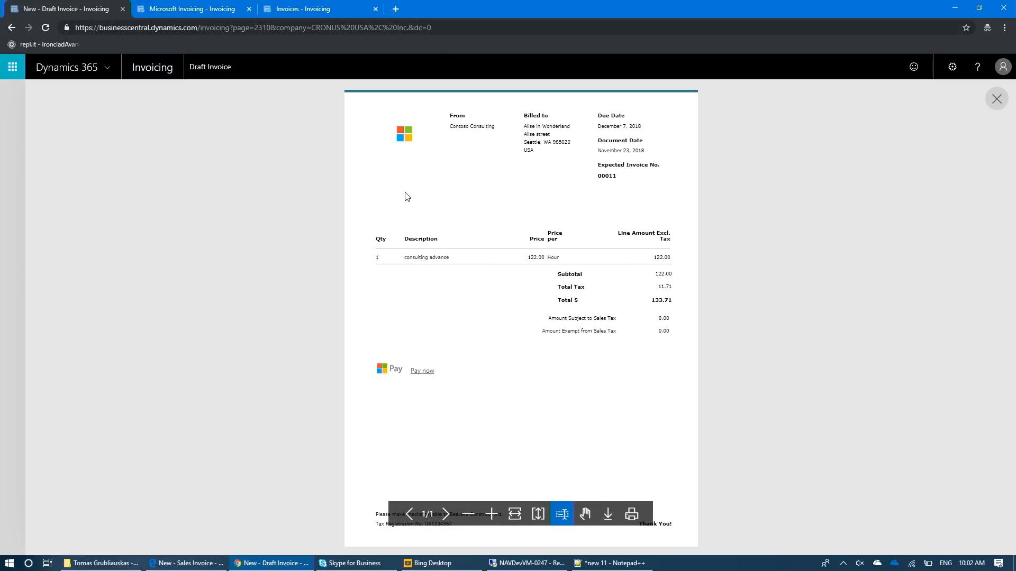
pyautogui.click(996, 100)
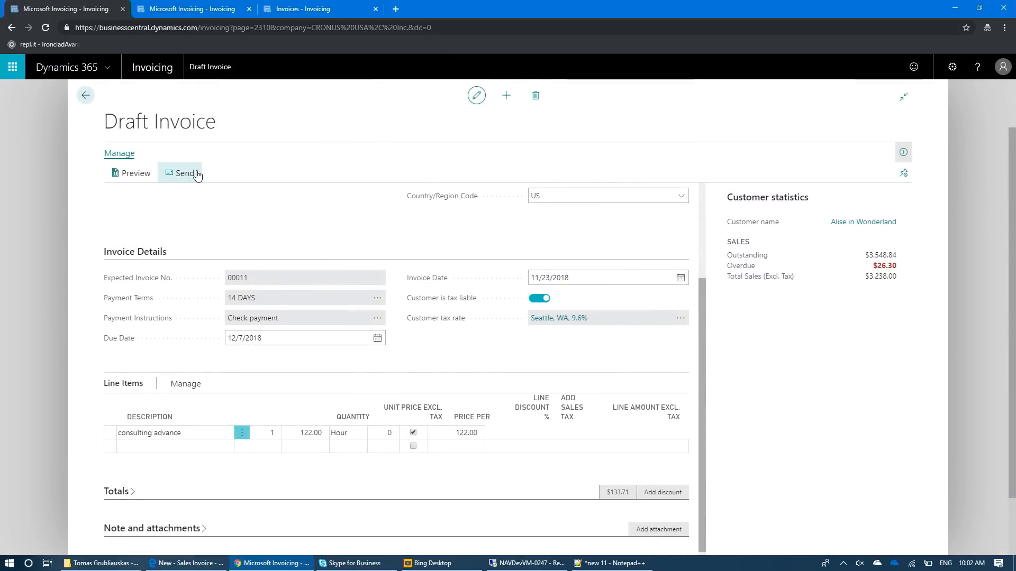
pyautogui.click(196, 175)
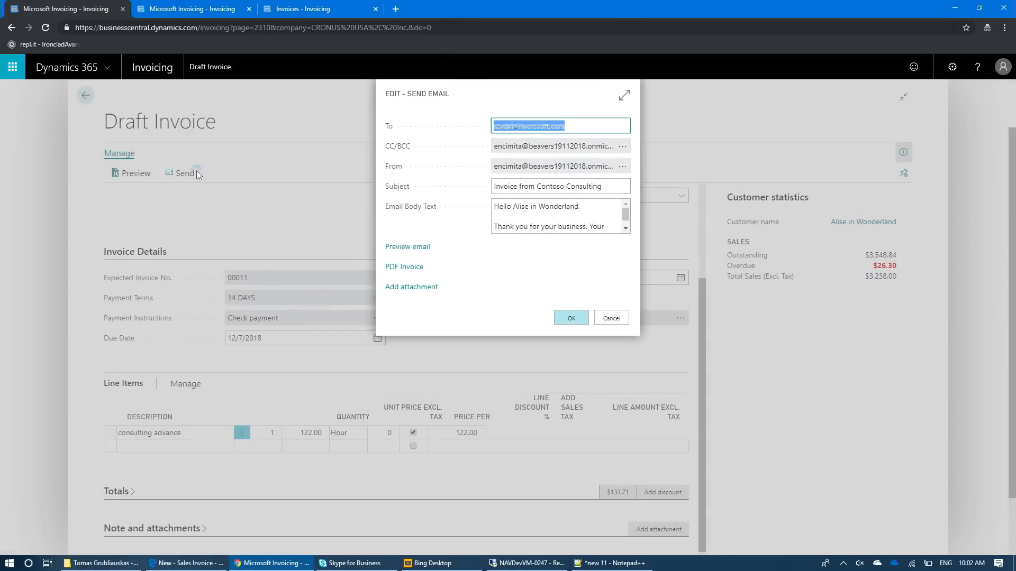
pyautogui.click(576, 319)
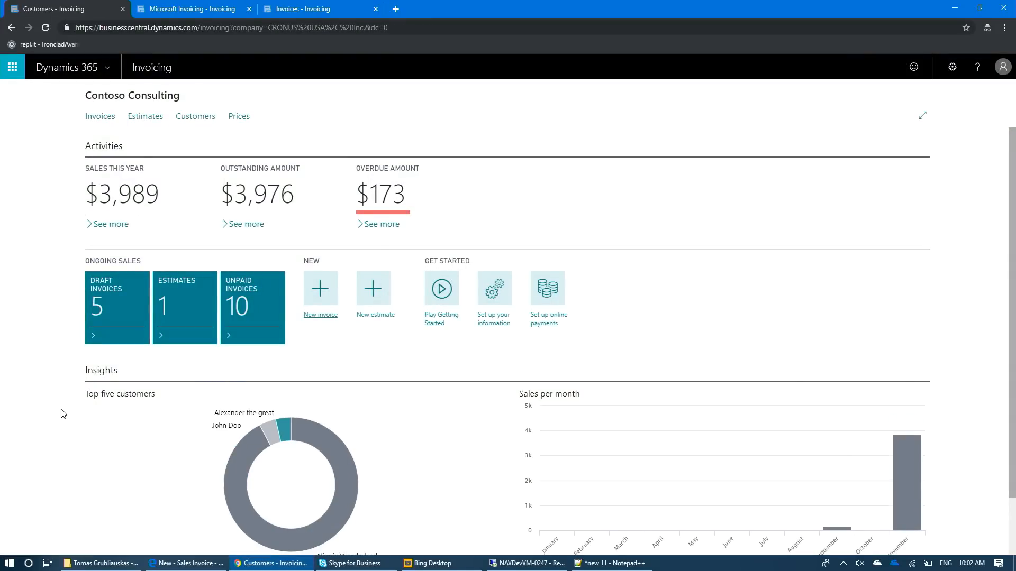
# - Open the customer with the largest share of the Top five customers chart and list their sent invoices
pyautogui.scroll(-2, 63, 413)
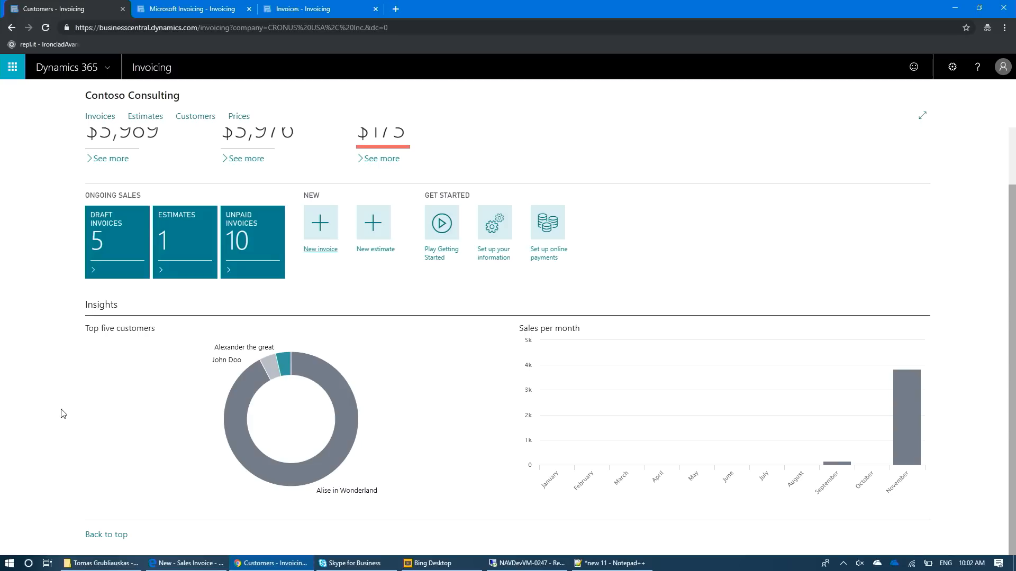
pyautogui.moveTo(248, 402)
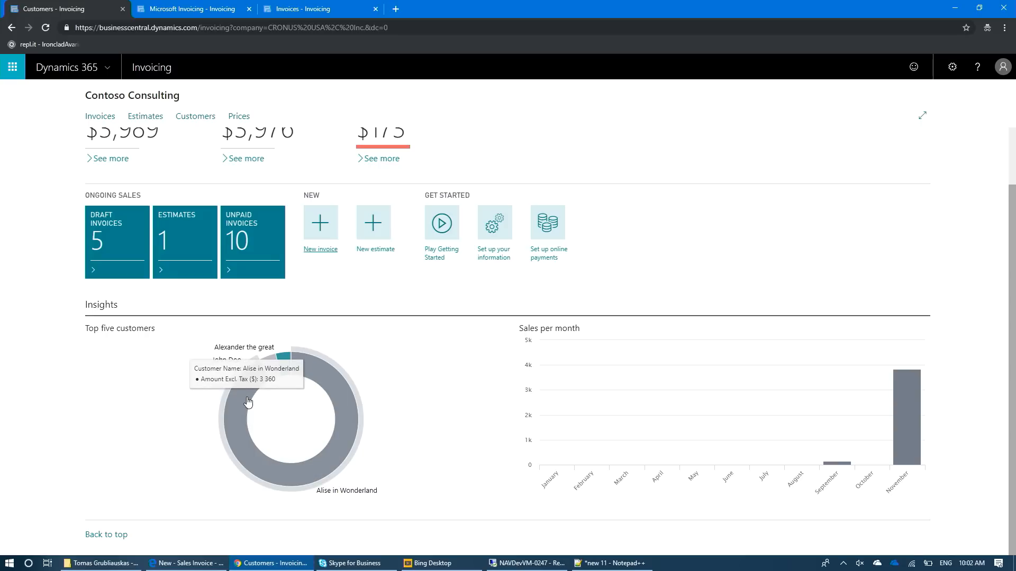
pyautogui.click(247, 402)
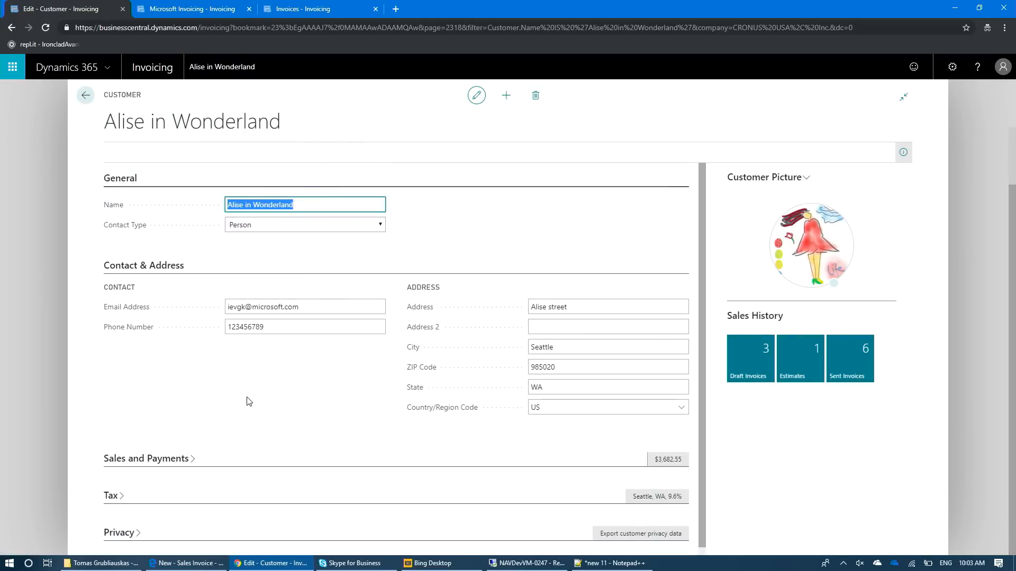
pyautogui.click(853, 372)
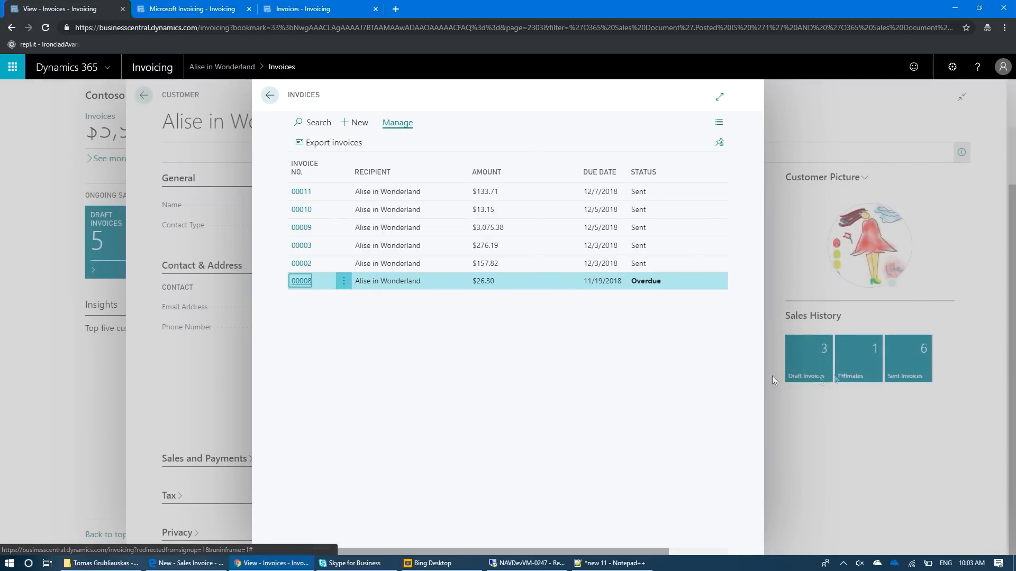
# - View the customer's overdue sent invoice, and go back through the invoice list and customer card to the home page
pyautogui.click(301, 282)
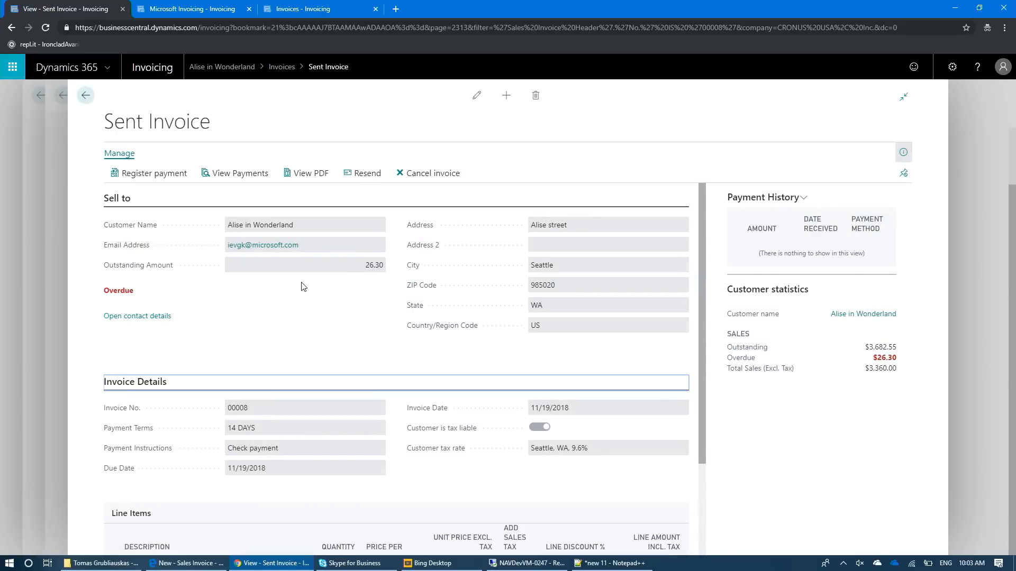
pyautogui.click(85, 96)
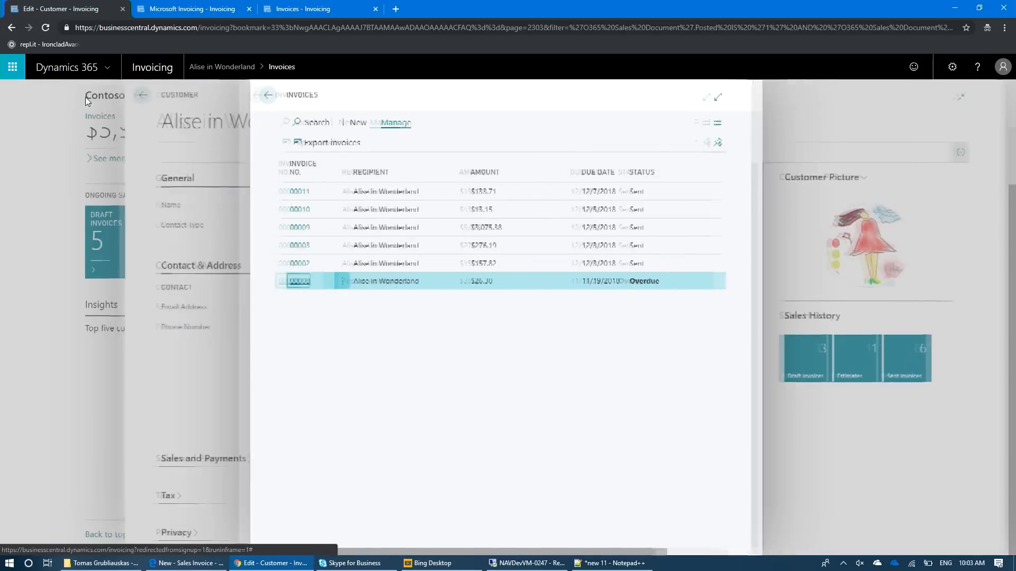
pyautogui.click(268, 95)
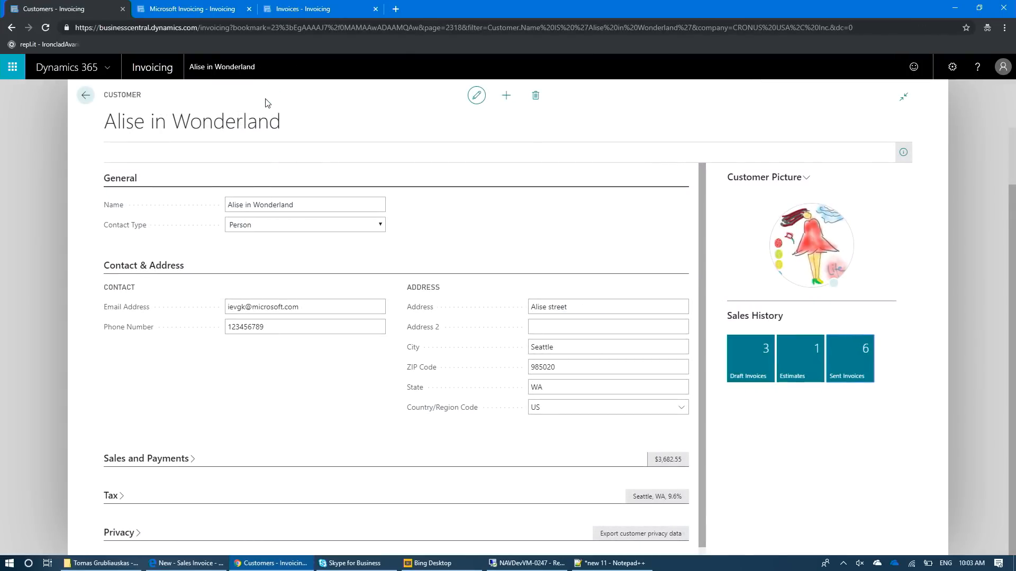
pyautogui.click(86, 96)
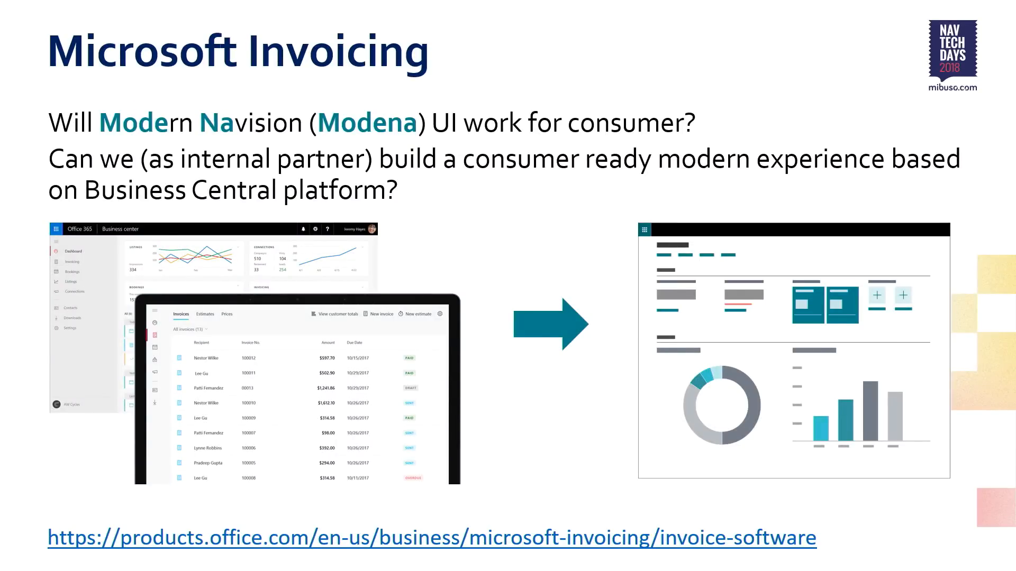
pyautogui.press('Right')
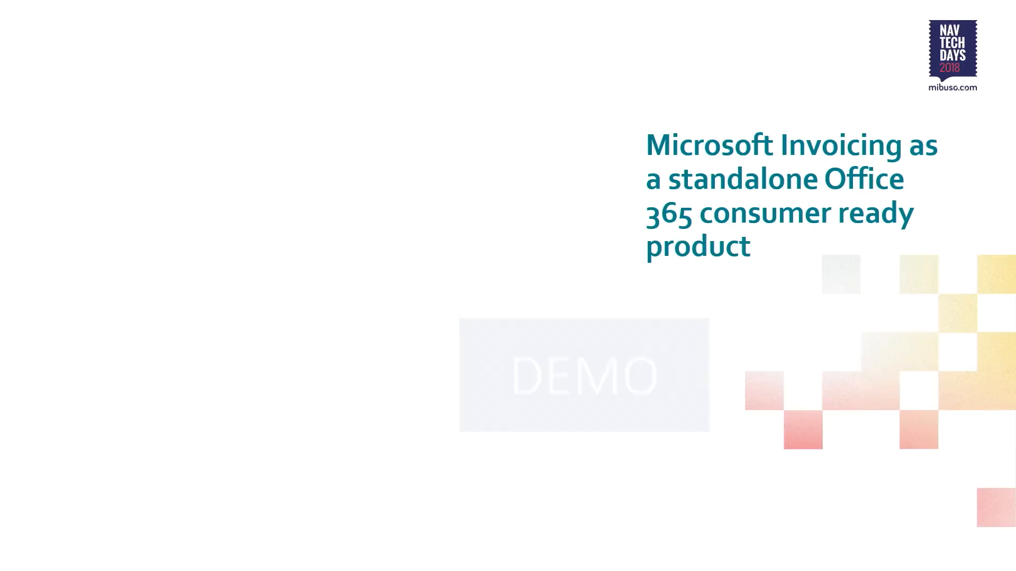
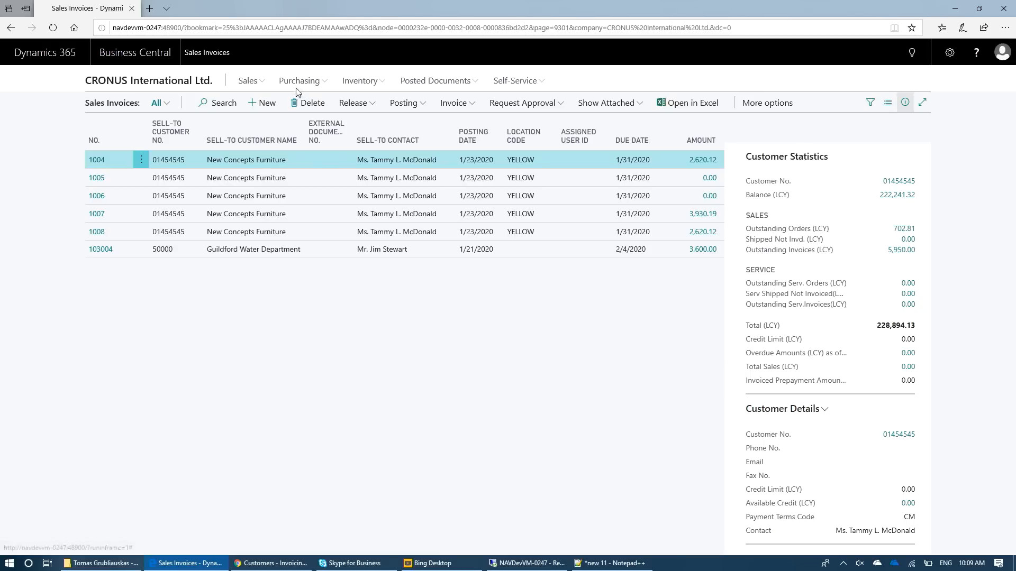
# - Create a new sales invoice for the customer New Concepts Furniture
pyautogui.click(267, 104)
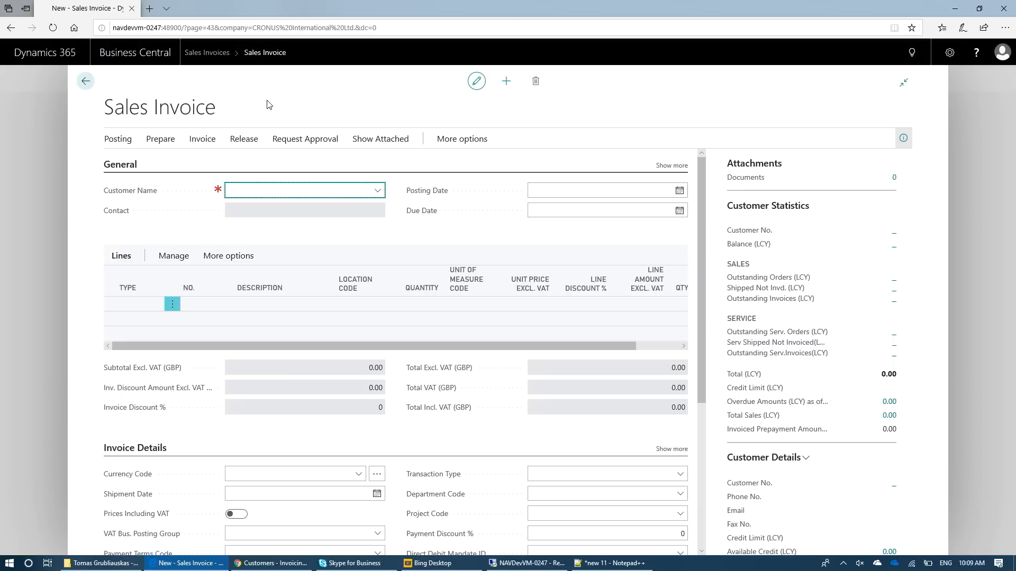
pyautogui.hotkey('alt', 'Down')
pyautogui.press('Down')
pyautogui.press('Down')
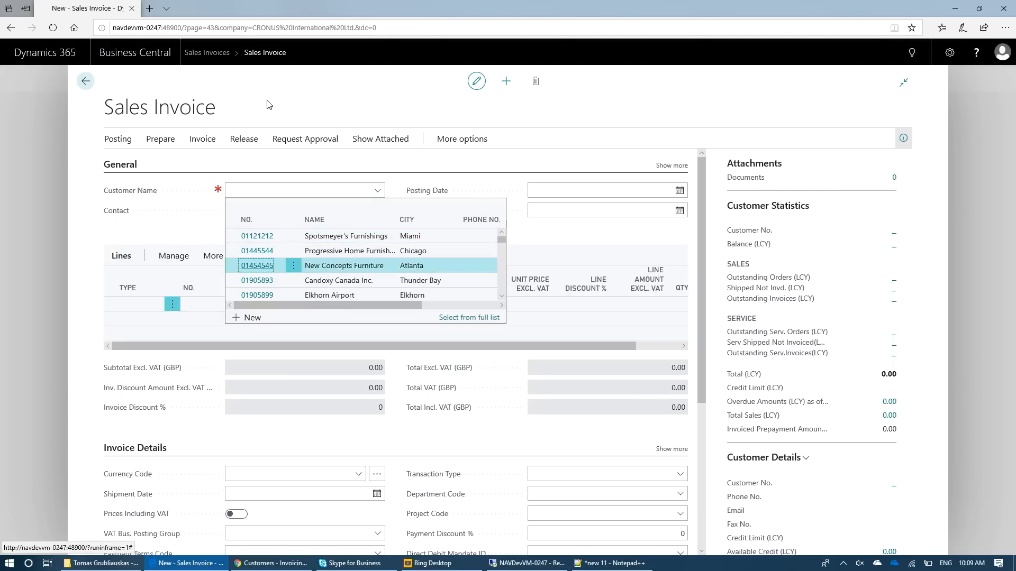
pyautogui.press('Return')
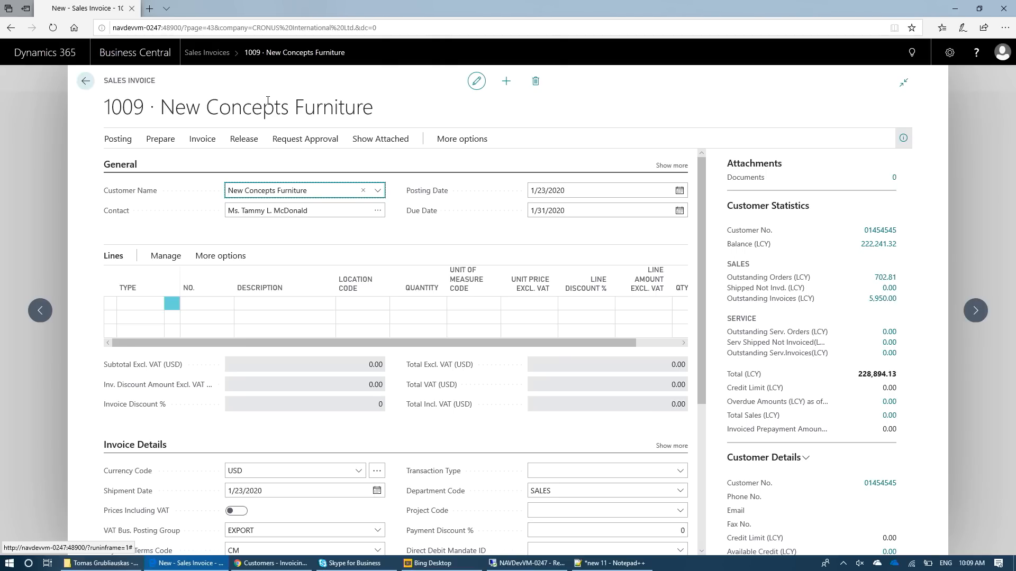
# - Add an invoice line of type Item for item 1100, Front Wheel
pyautogui.press('Tab')
pyautogui.press('Tab')
pyautogui.press('Tab')
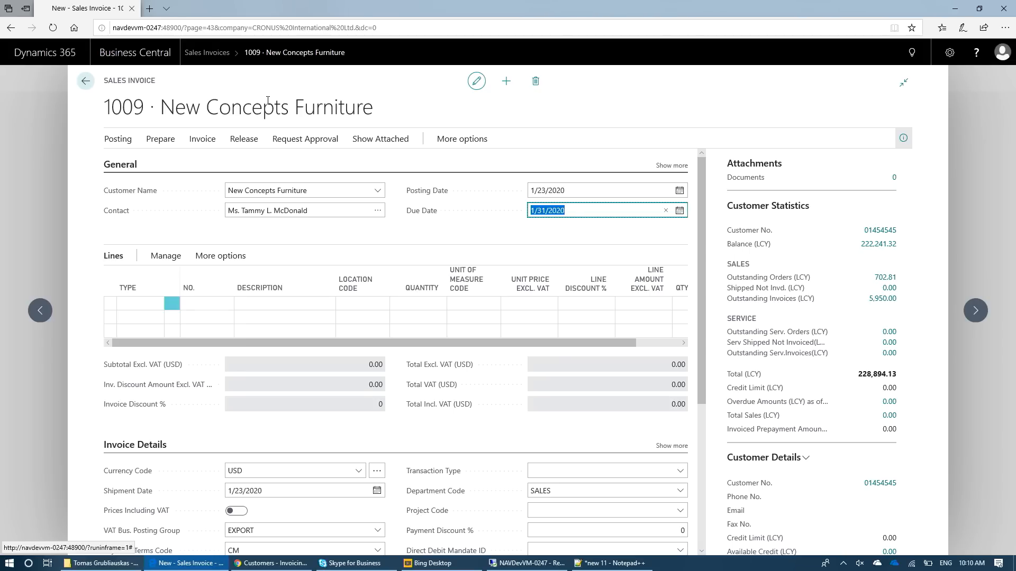
pyautogui.press('Tab')
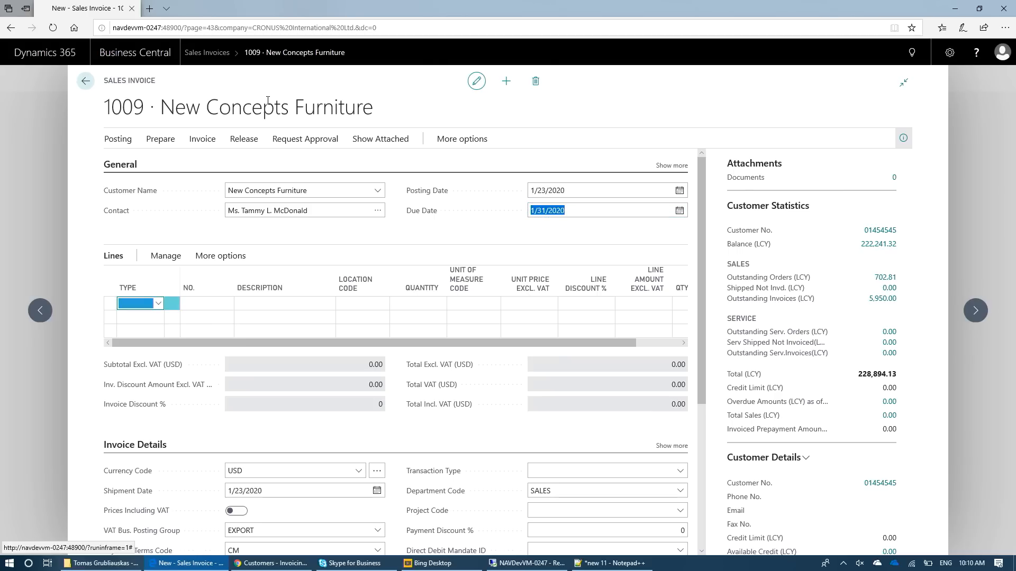
pyautogui.hotkey('alt', 'Down')
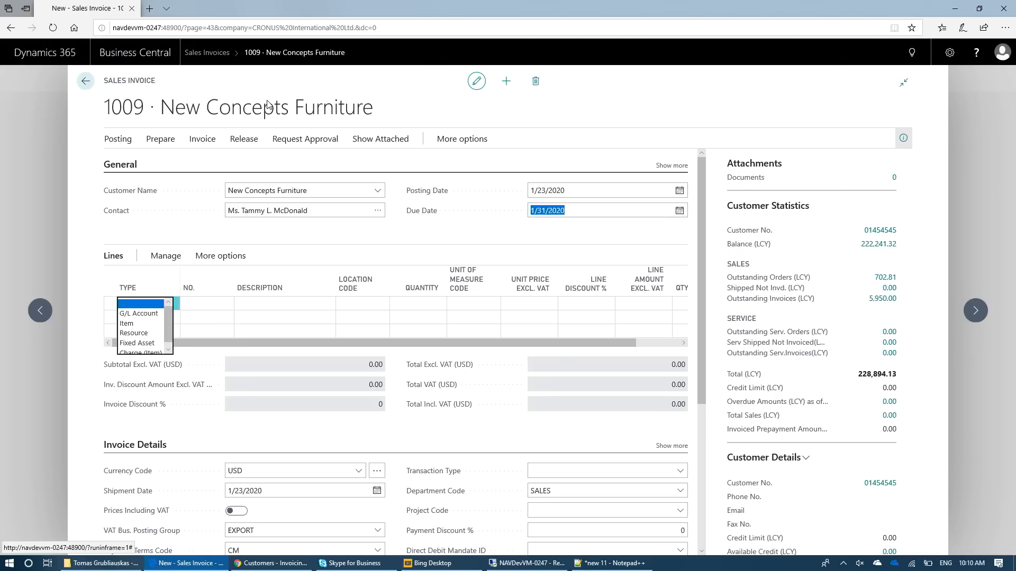
pyautogui.press('Down')
pyautogui.press('Down')
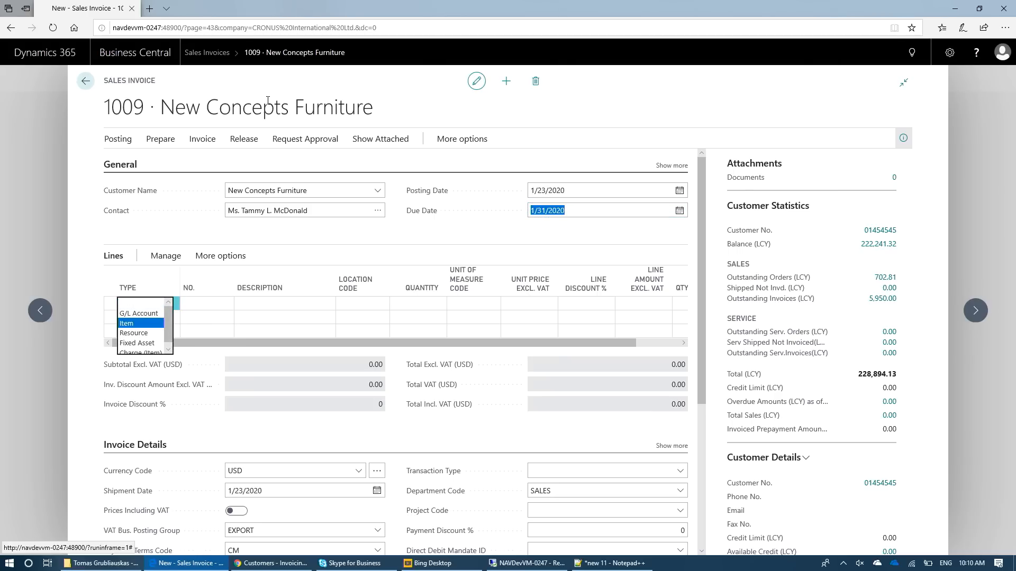
pyautogui.press('Tab')
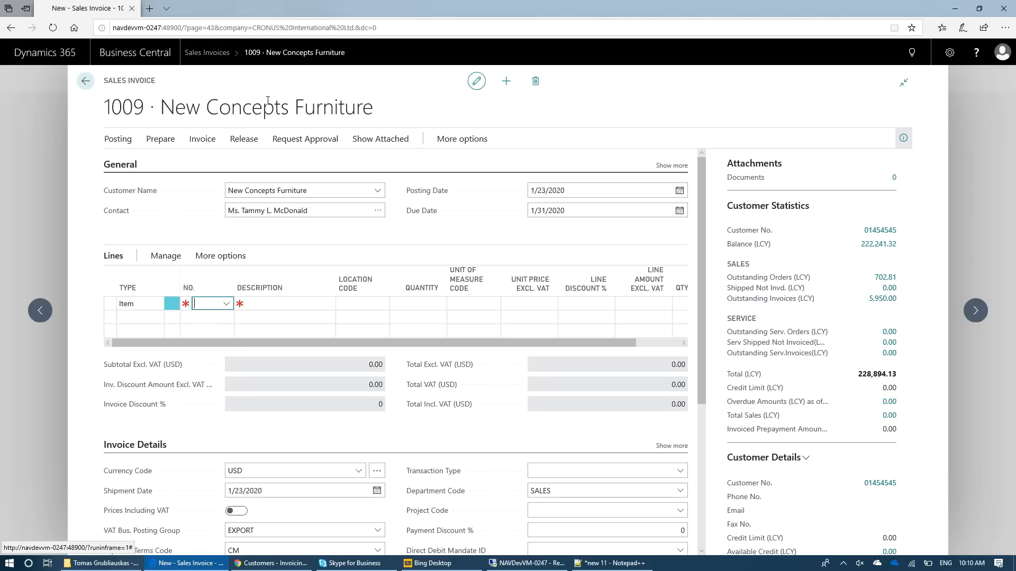
pyautogui.hotkey('alt', 'Down')
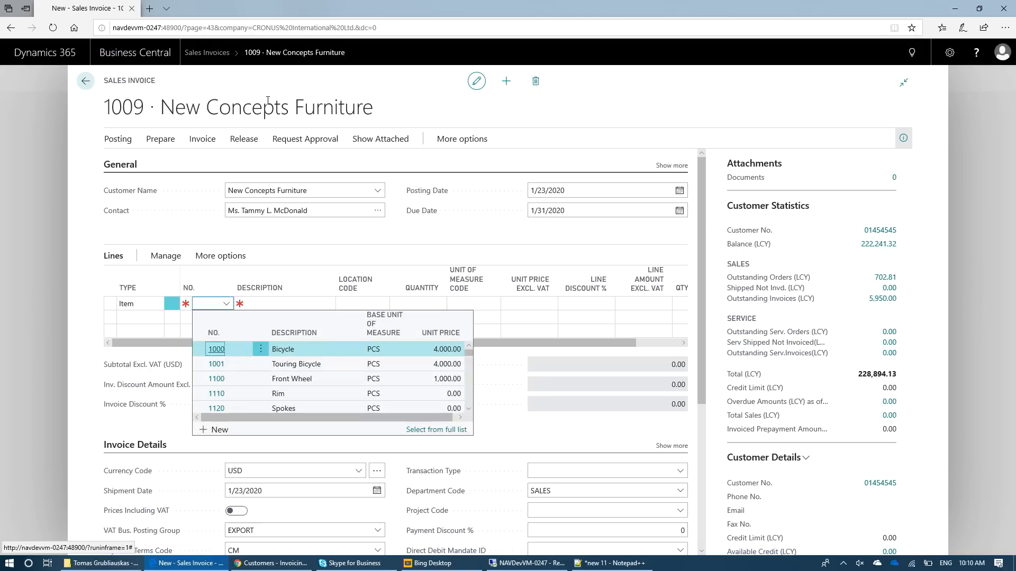
pyautogui.press('Down')
pyautogui.press('Down')
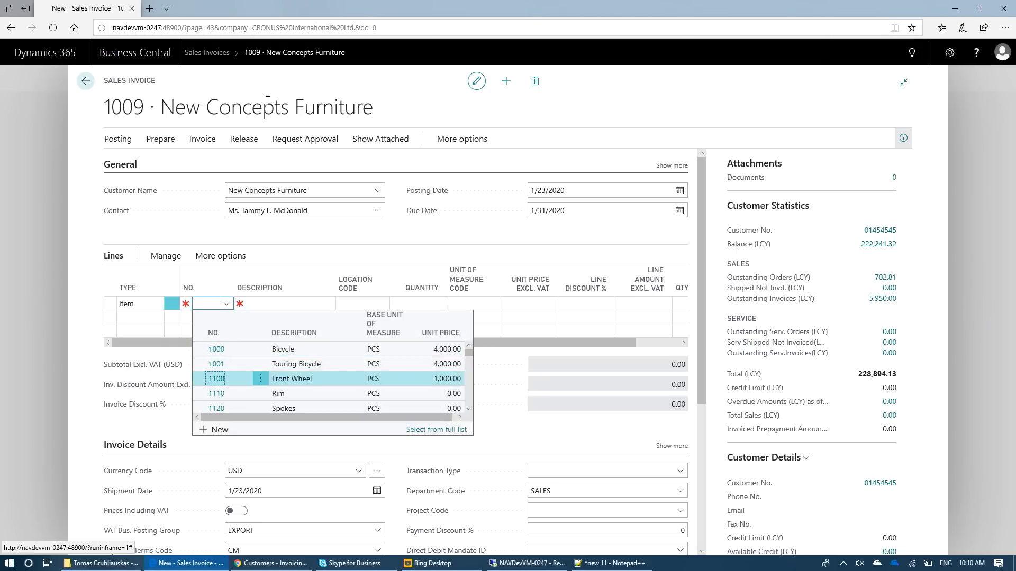
pyautogui.press('Return')
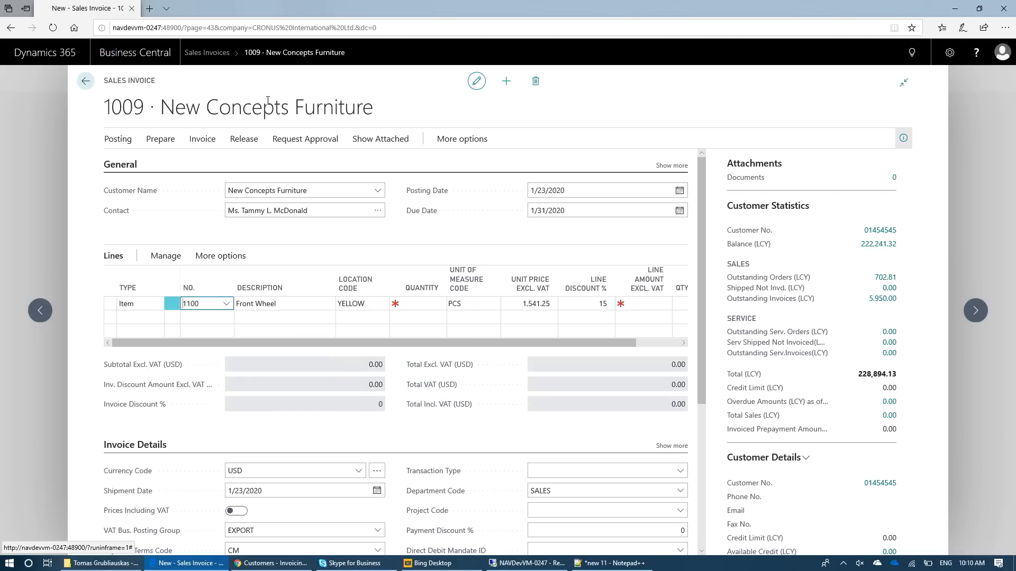
# - Enter a quantity of 2 for the Front Wheel line
pyautogui.press('Tab')
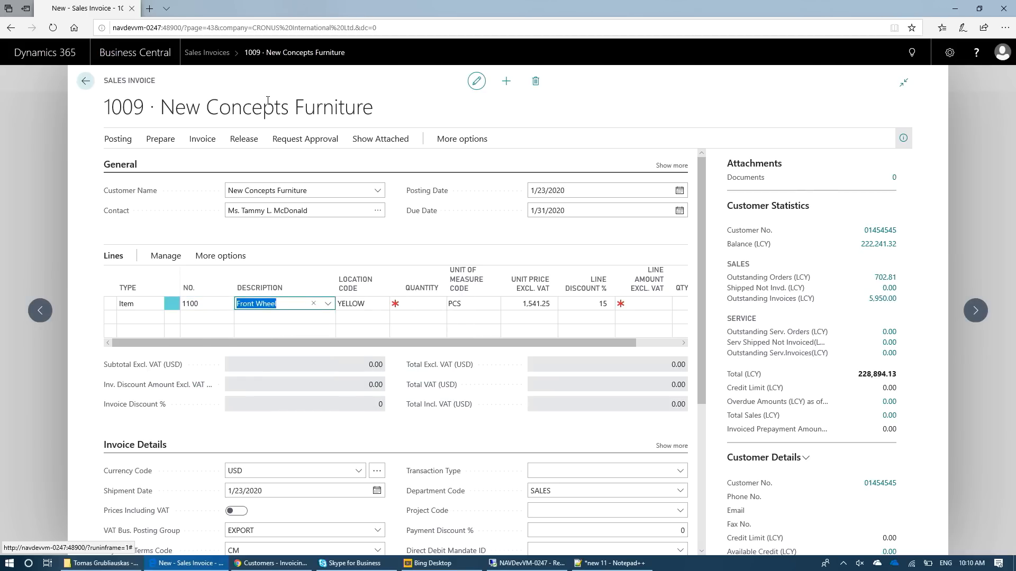
pyautogui.press('Tab')
pyautogui.press('Tab')
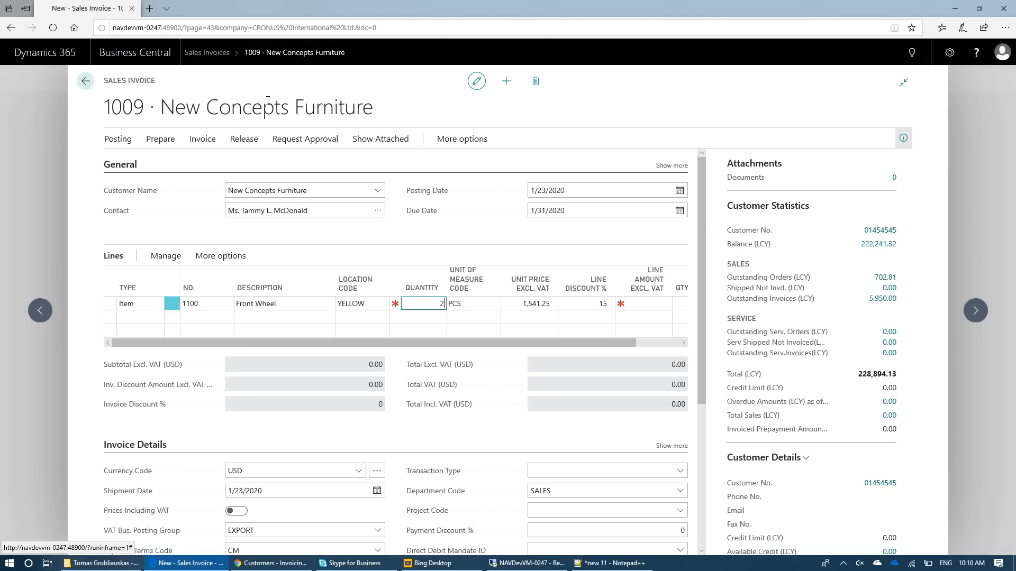
pyautogui.press('Tab')
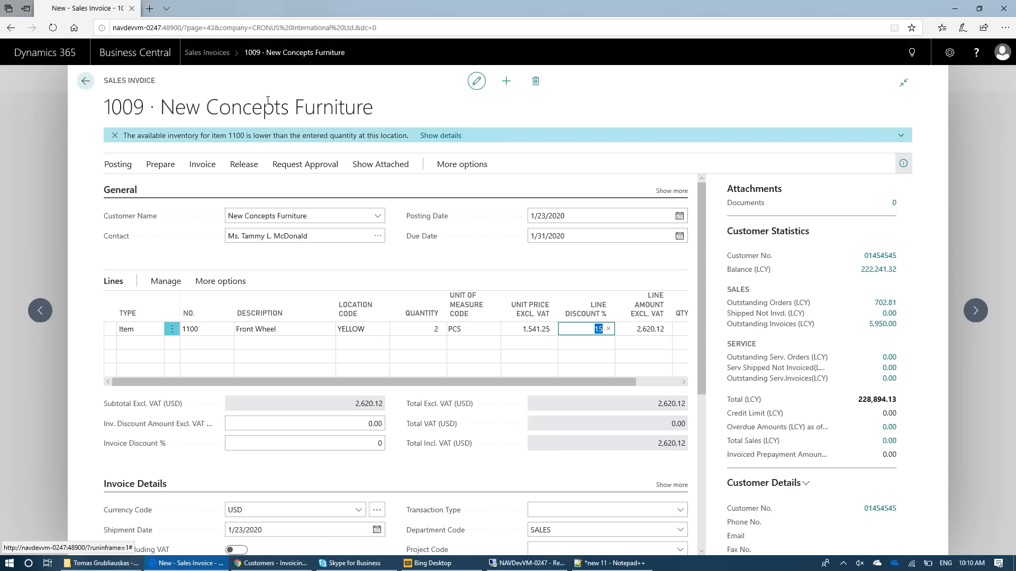
# - Set the Front Wheel line's quantity to 3
pyautogui.hotkey('shift', 'Tab')
pyautogui.hotkey('shift', 'Tab')
pyautogui.hotkey('shift', 'Tab')
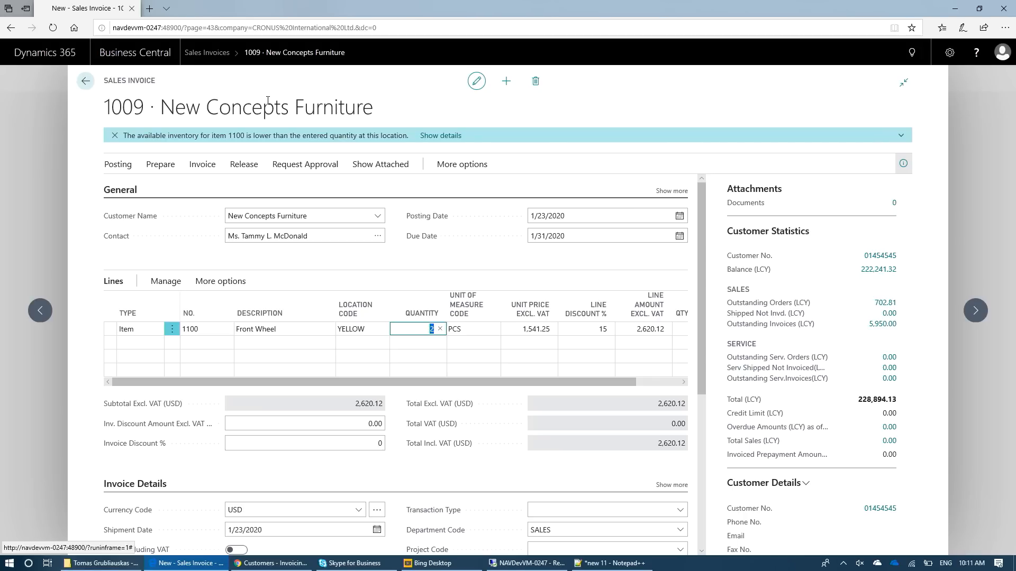
pyautogui.write('3')
pyautogui.press('Return')
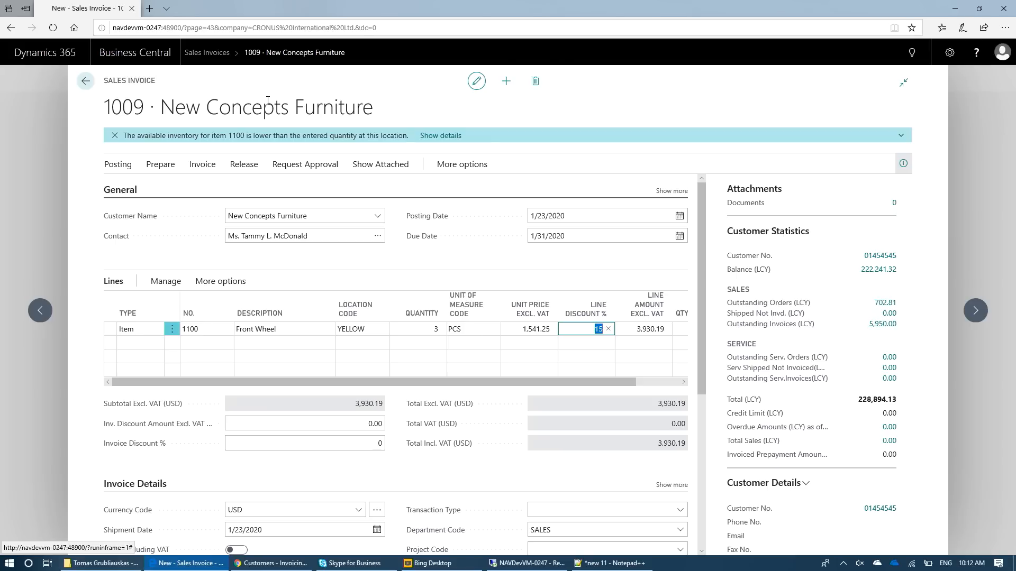
# - Go through the invoice fields after the lines, from the invoice discount to the Foreign Trade section and around to the customer name
pyautogui.hotkey('ctrl', 'shift', 'Return')
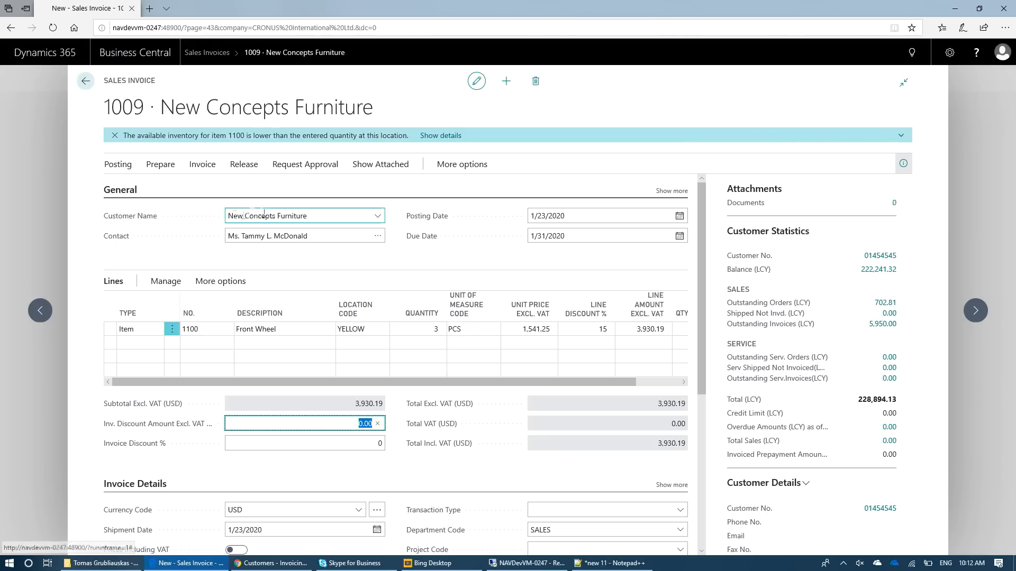
pyautogui.scroll(-5, 199, 427)
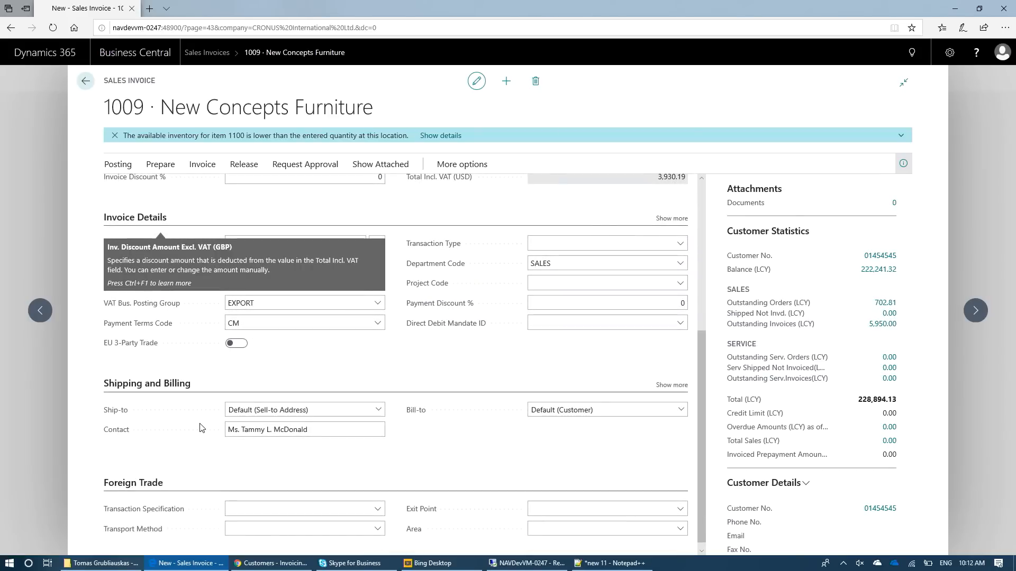
pyautogui.scroll(1, 276, 465)
pyautogui.press('Tab')
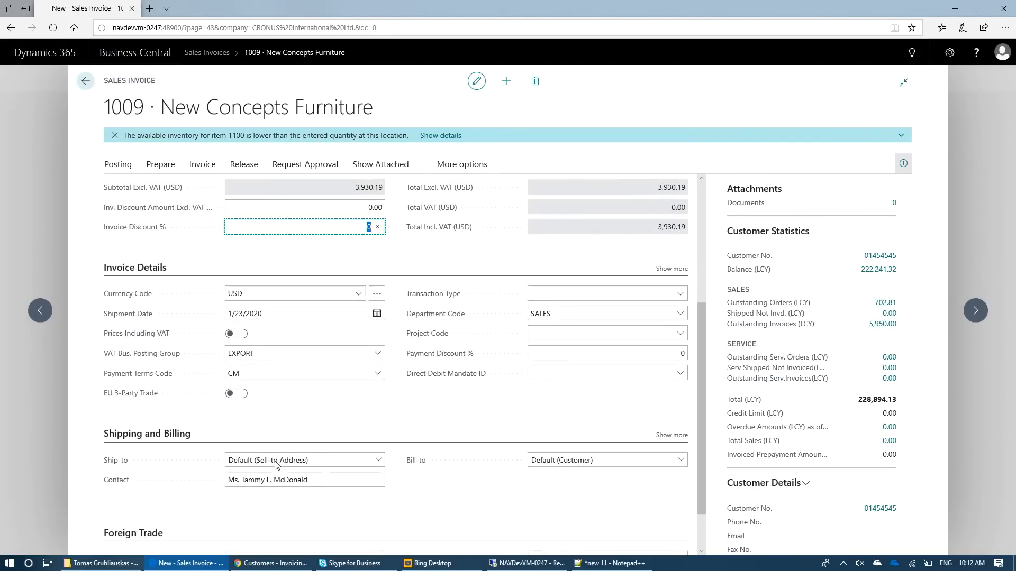
pyautogui.press('Tab')
pyautogui.press('Tab')
pyautogui.press('Tab')
pyautogui.press('Tab')
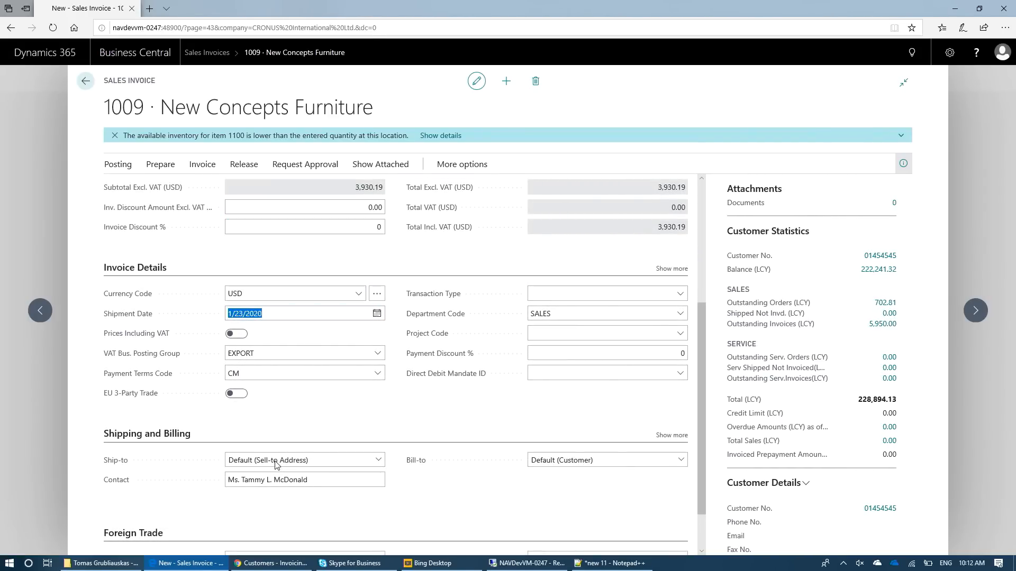
pyautogui.press('Tab')
pyautogui.press('Tab')
pyautogui.press('Tab')
pyautogui.press('Tab')
pyautogui.press('Tab')
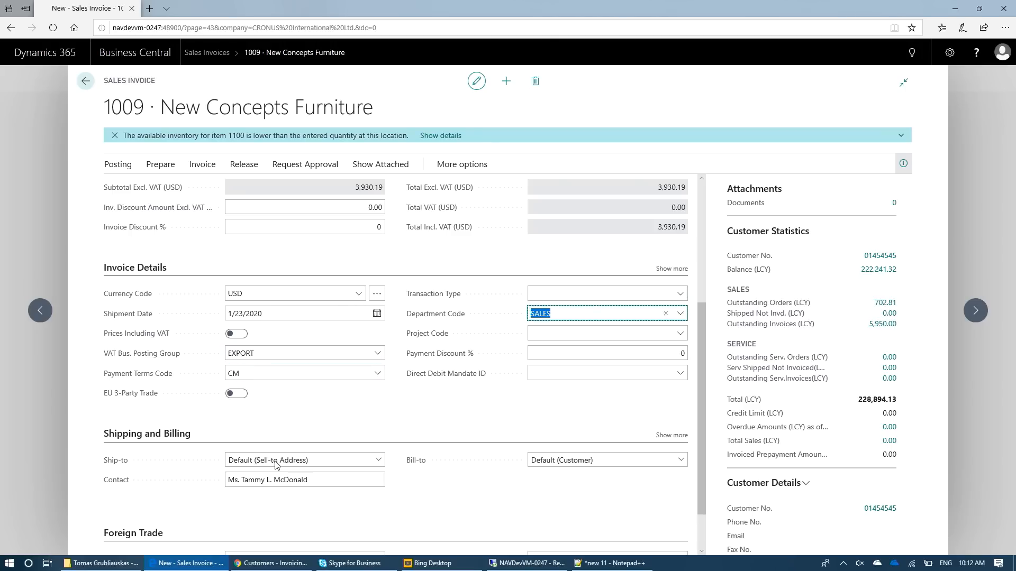
pyautogui.press('Tab')
pyautogui.scroll(-1, 275, 464)
pyautogui.press('Tab')
pyautogui.press('Tab')
pyautogui.press('Tab')
pyautogui.press('Tab')
pyautogui.press('Tab')
pyautogui.press('Tab')
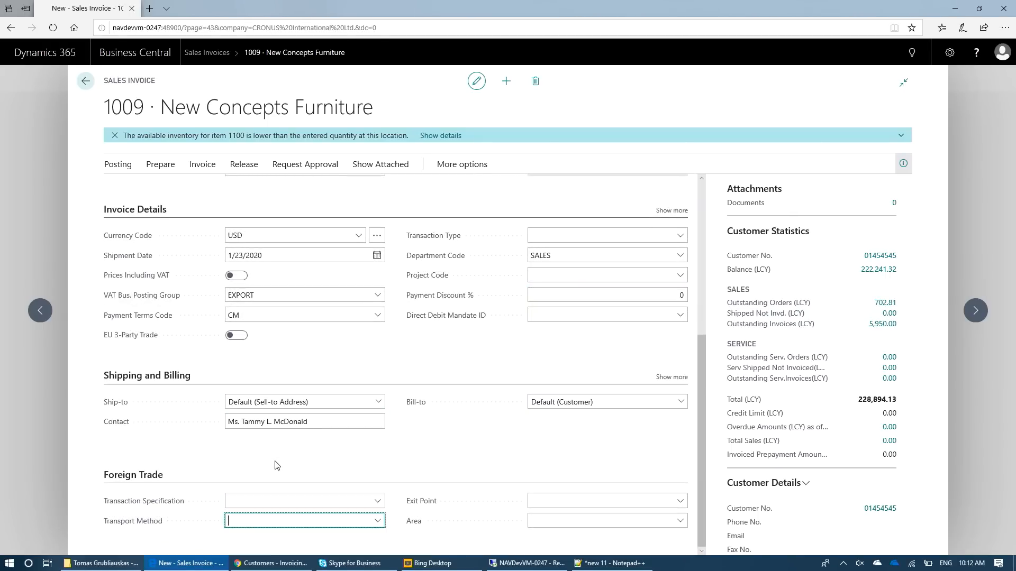
pyautogui.press('Tab')
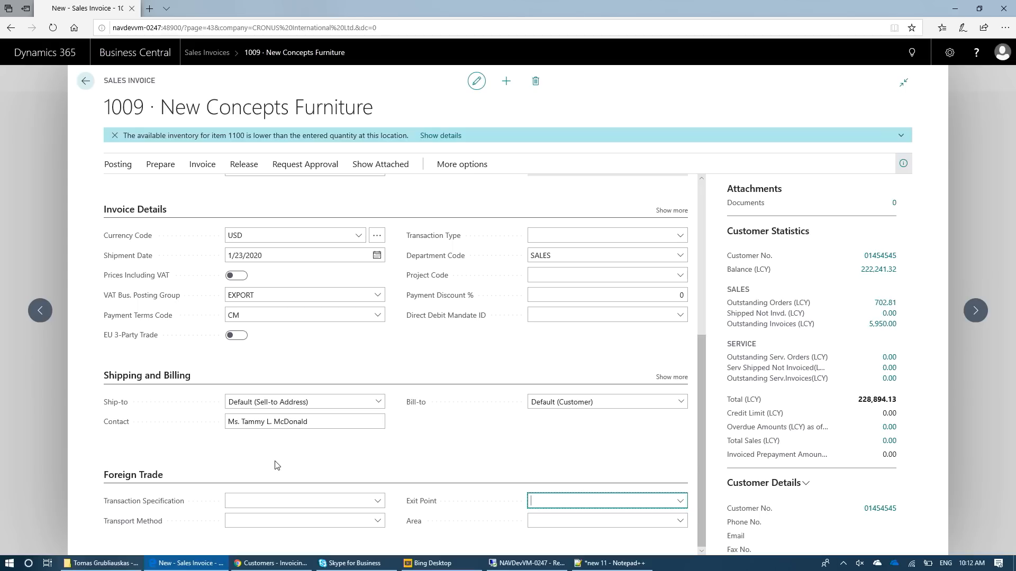
pyautogui.press('Tab')
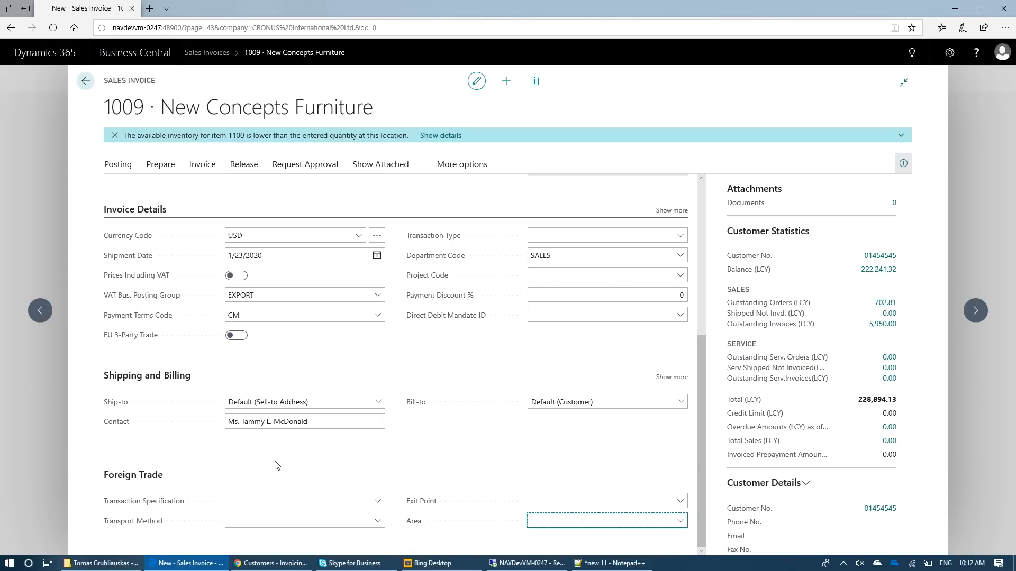
pyautogui.press('Tab')
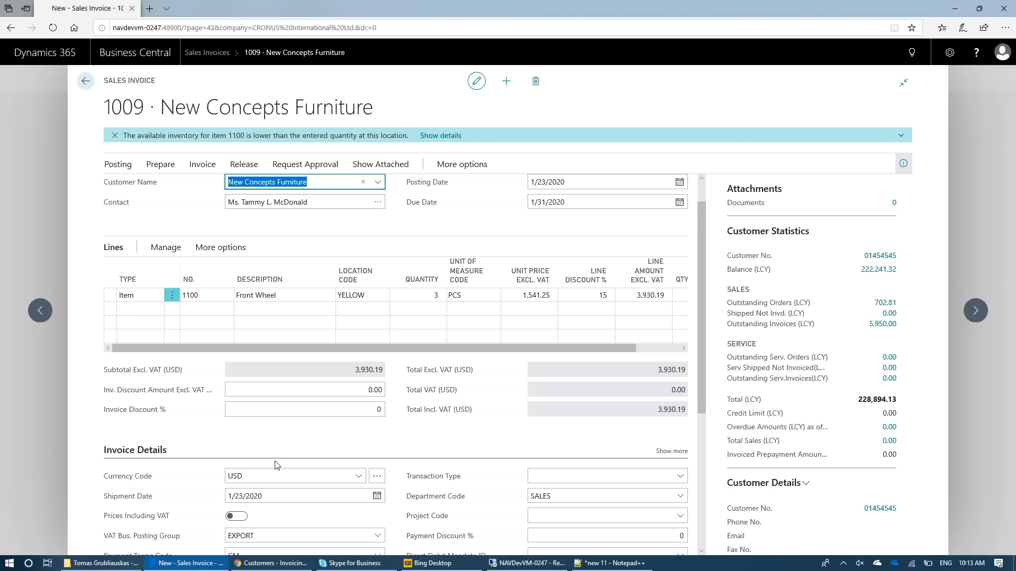
pyautogui.hotkey('shift', 'Tab')
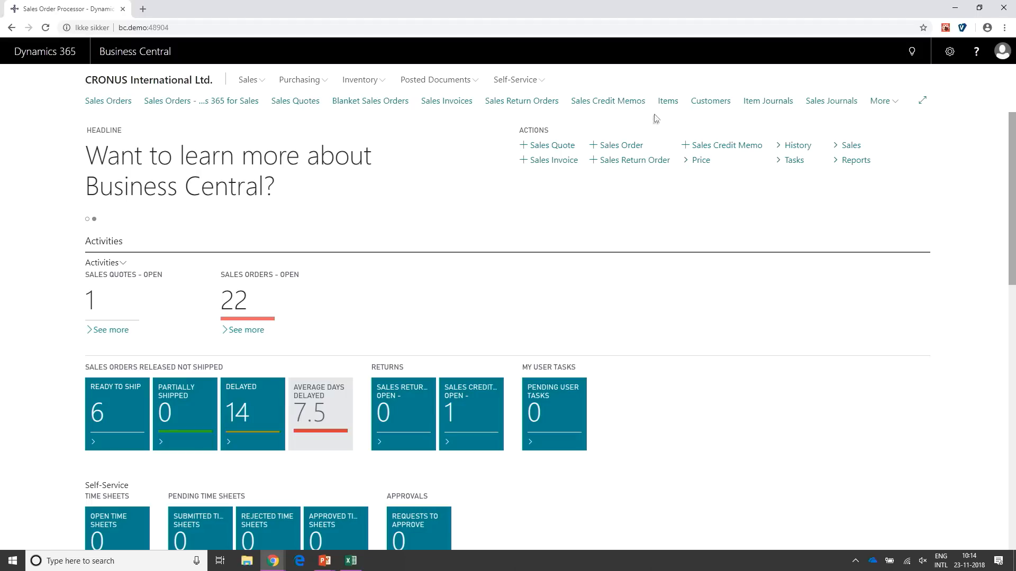
# - Browse the item list from its first to its last records, and return to the home page
pyautogui.click(669, 102)
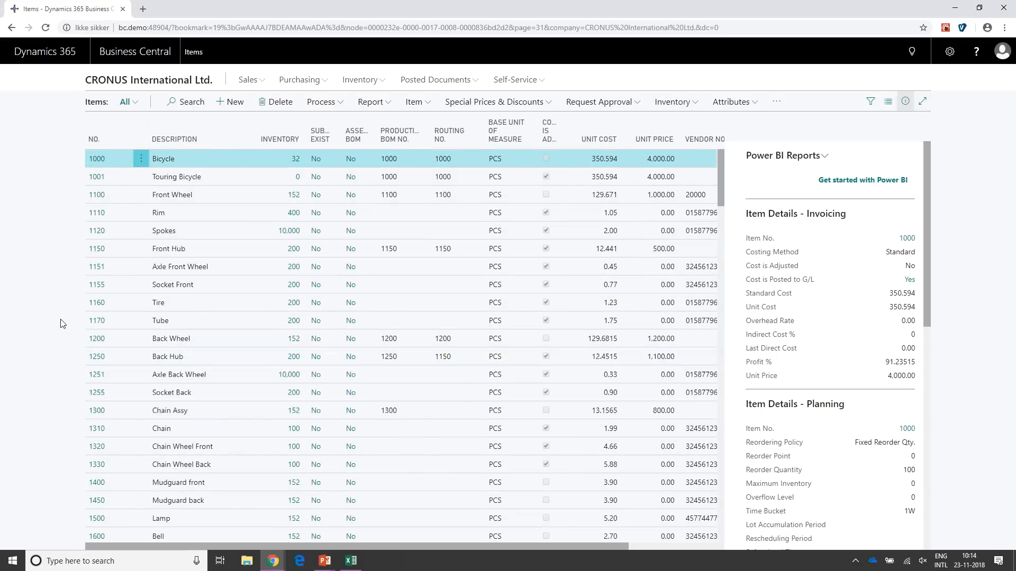
pyautogui.click(202, 397)
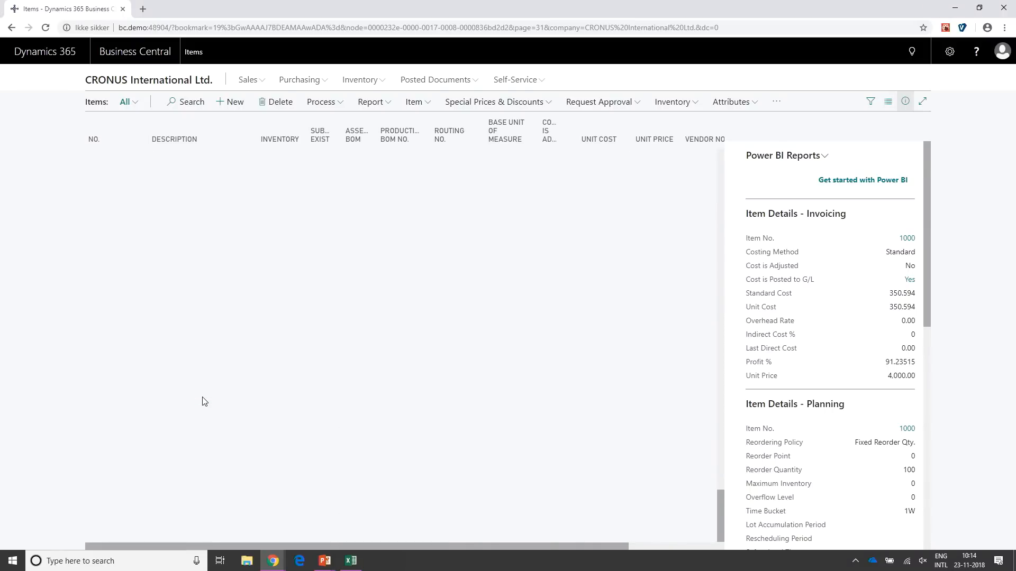
pyautogui.scroll(20, 193, 336)
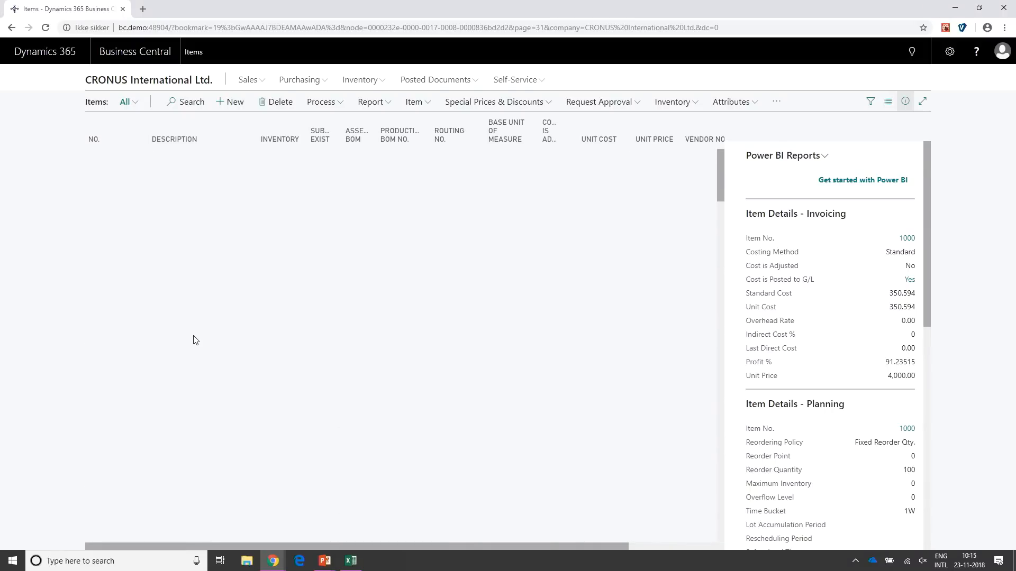
pyautogui.rightClick(175, 2)
pyautogui.click(79, 209)
pyautogui.scroll(-7, 192, 247)
pyautogui.scroll(7, 192, 247)
pyautogui.click(117, 81)
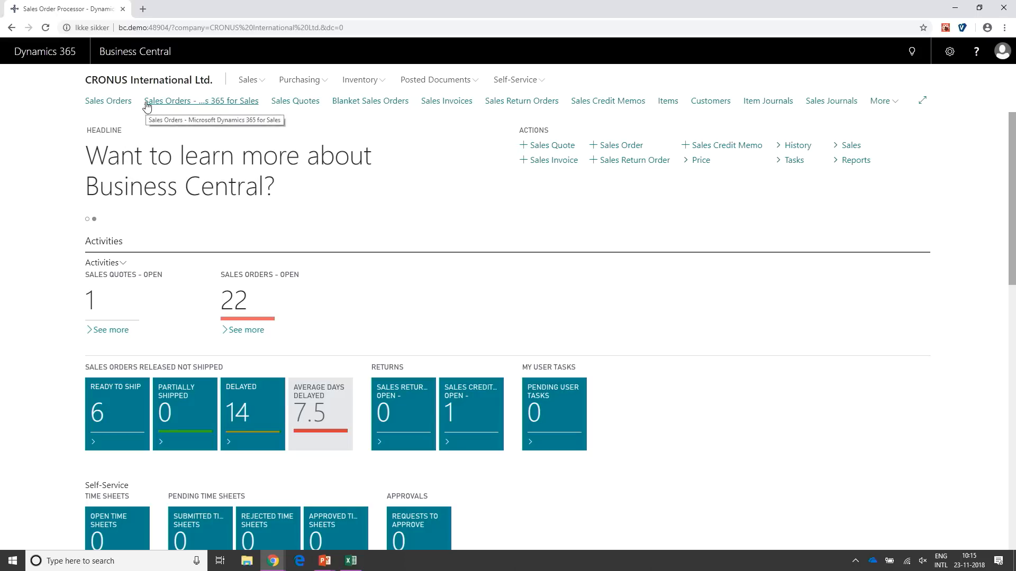
# - Open sales order 1001 and toggle focus mode for its lines, leaving it switched on
pyautogui.click(111, 101)
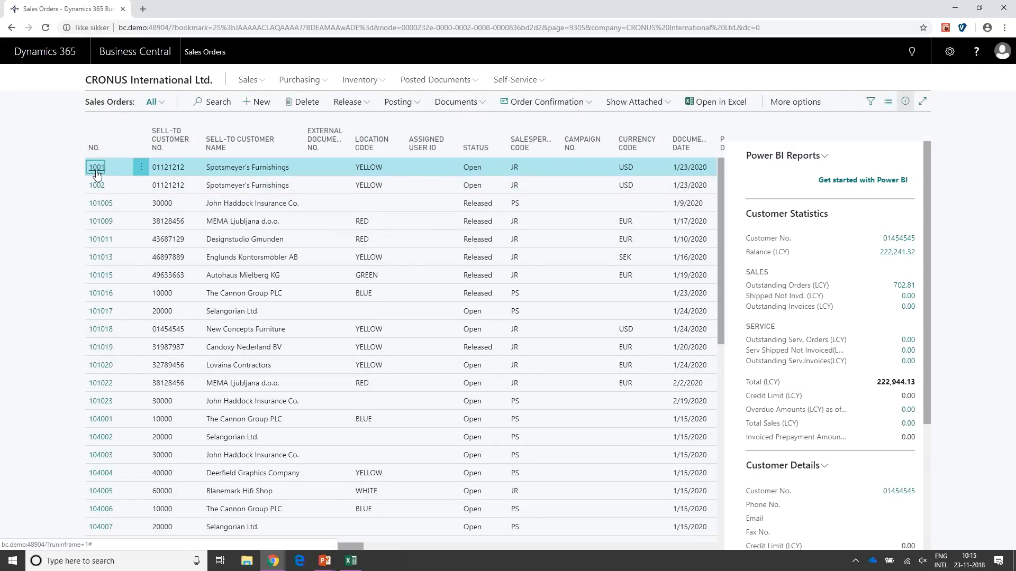
pyautogui.click(97, 169)
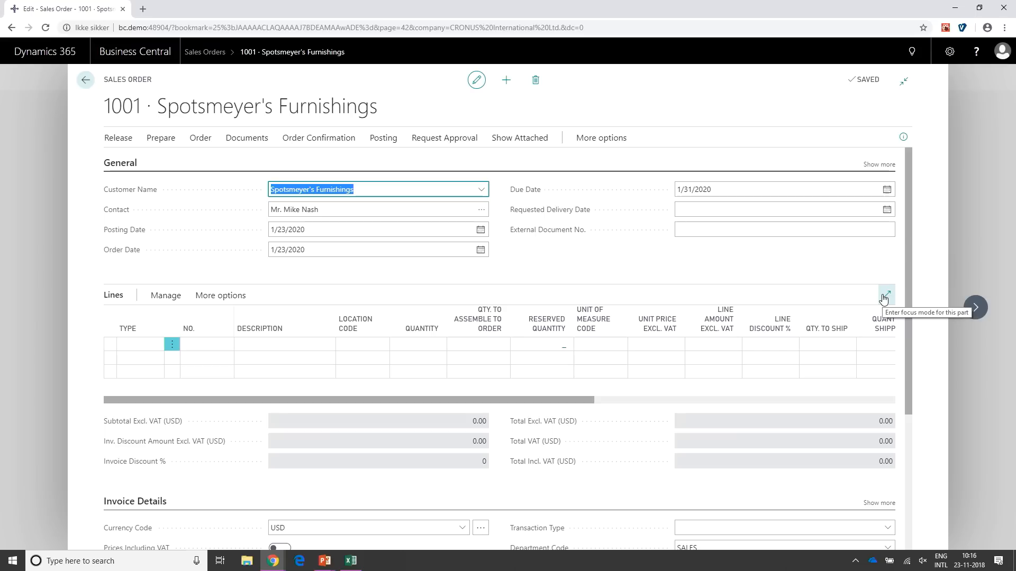
pyautogui.click(885, 298)
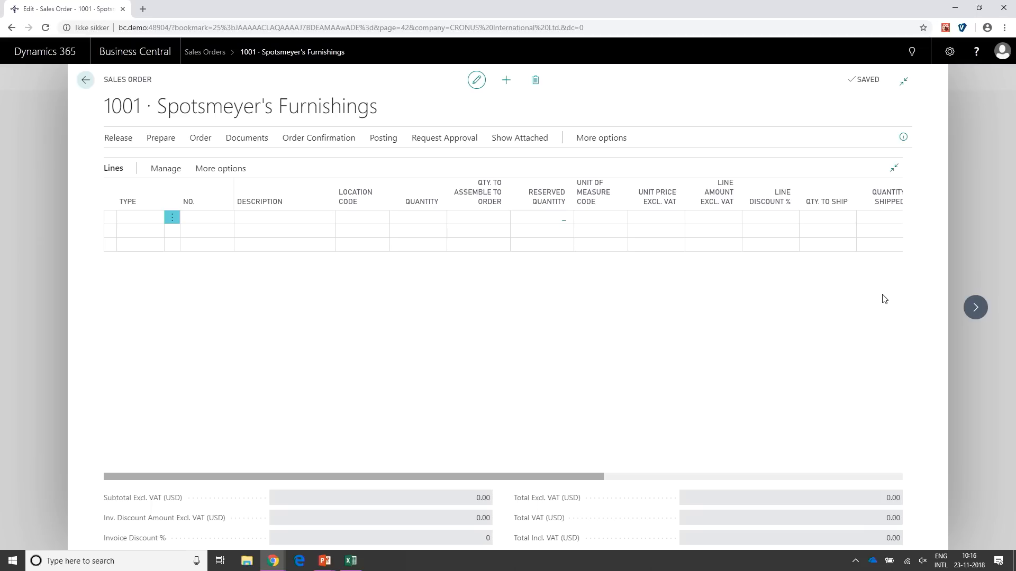
pyautogui.click(894, 168)
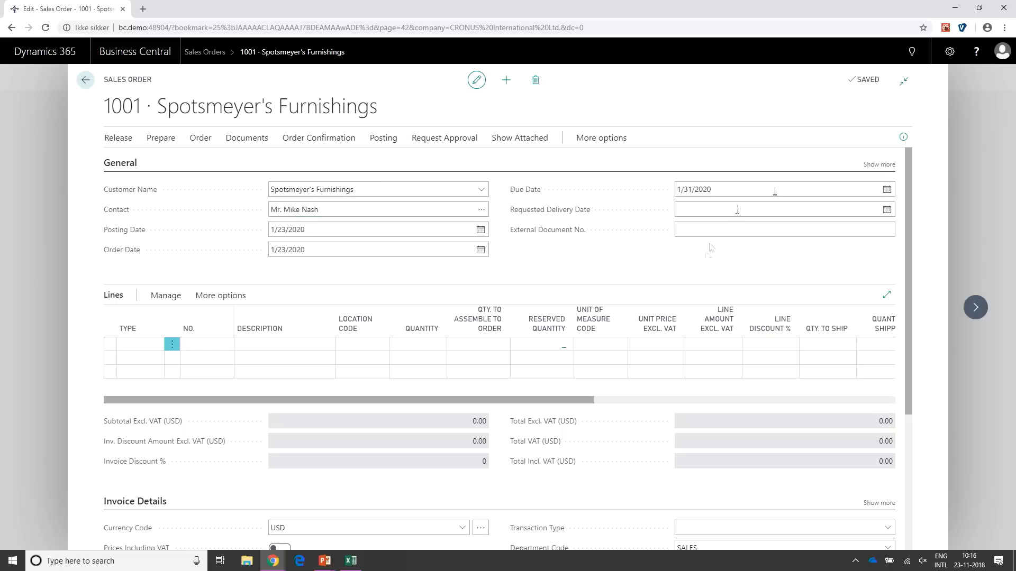
pyautogui.click(887, 295)
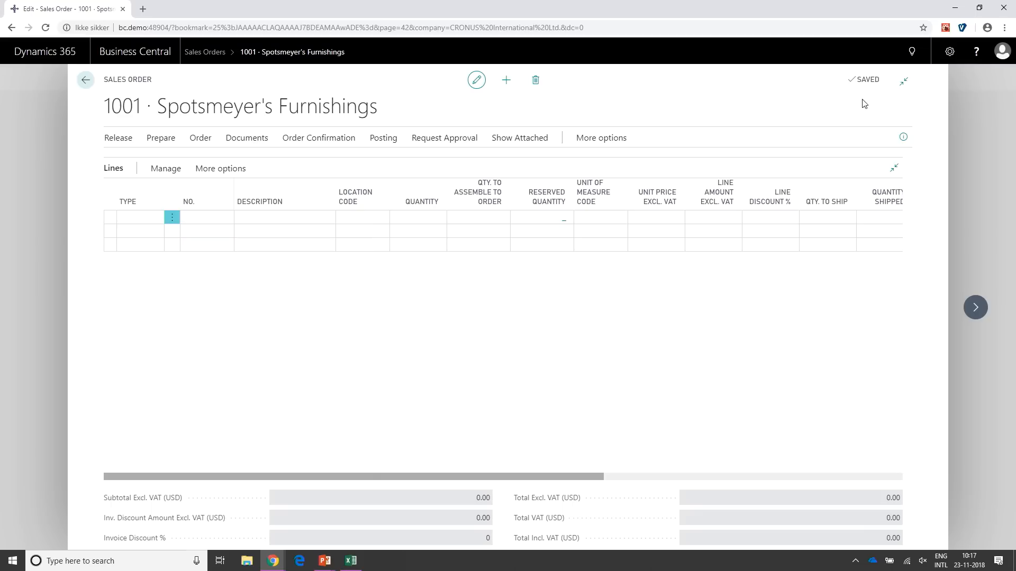
# - Create a new sales order for Spotsmeyer's Furnishings, and go back to sales order 1001
pyautogui.moveTo(857, 85)
pyautogui.click(502, 86)
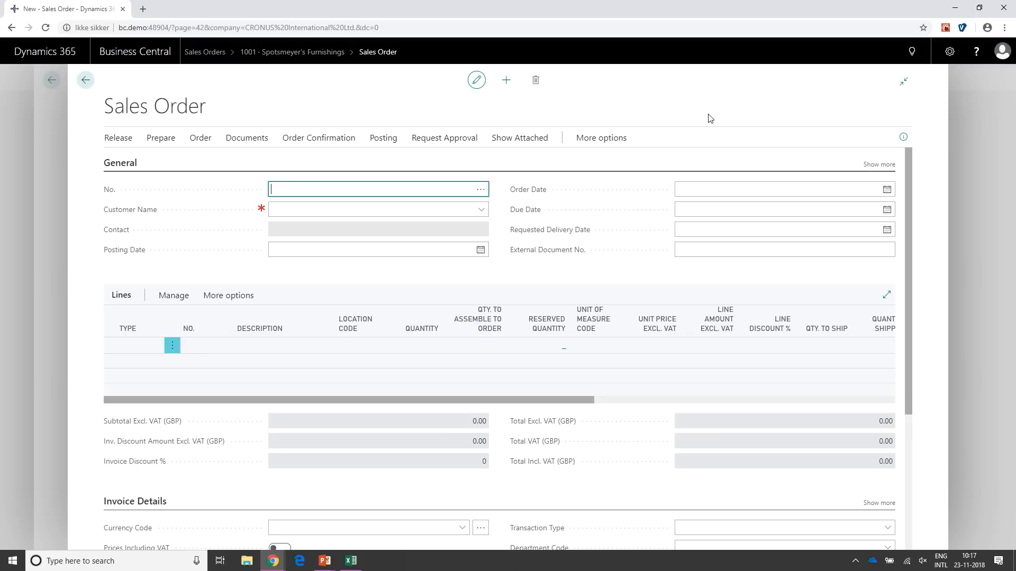
pyautogui.click(483, 210)
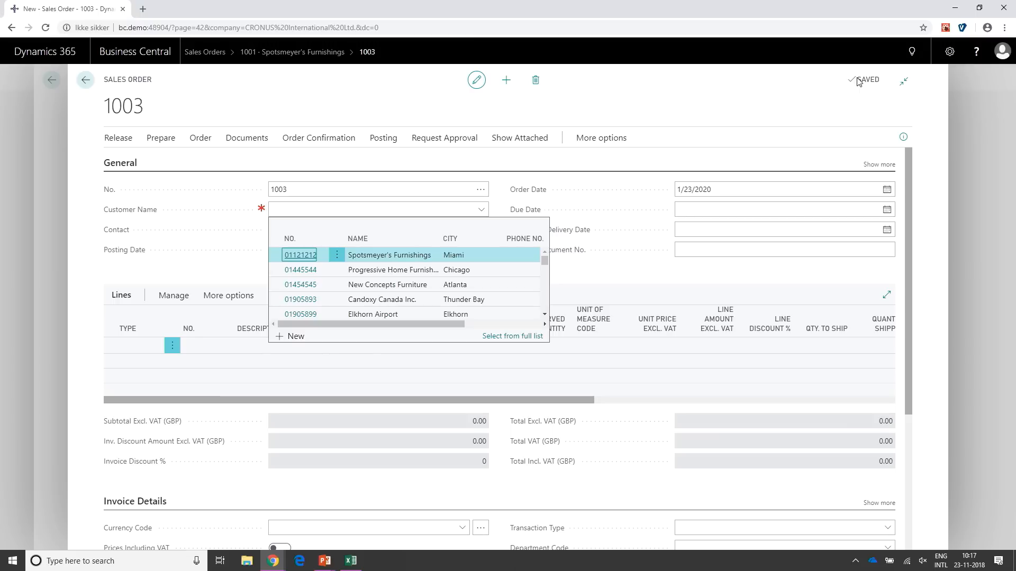
pyautogui.click(383, 259)
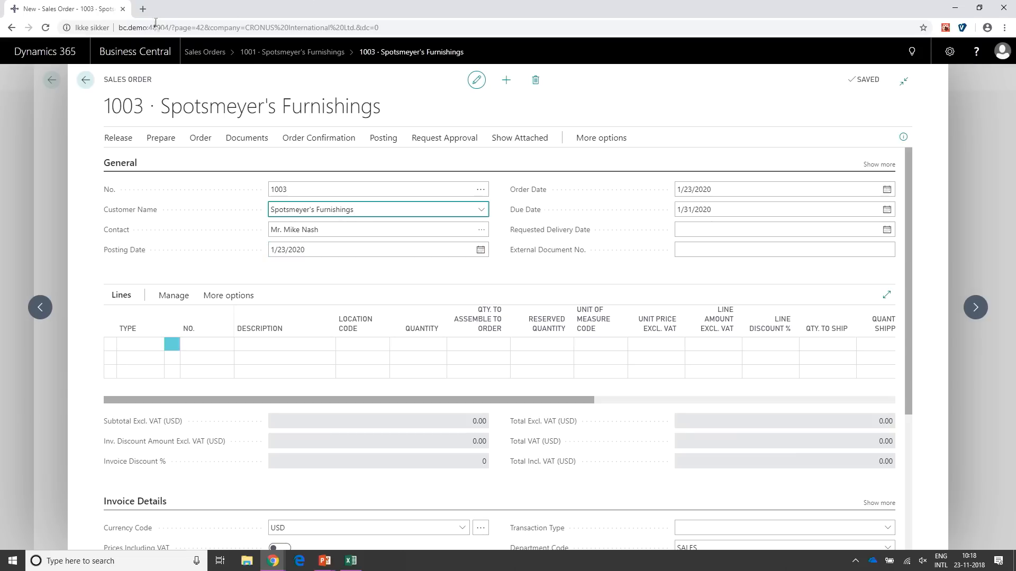
pyautogui.click(85, 79)
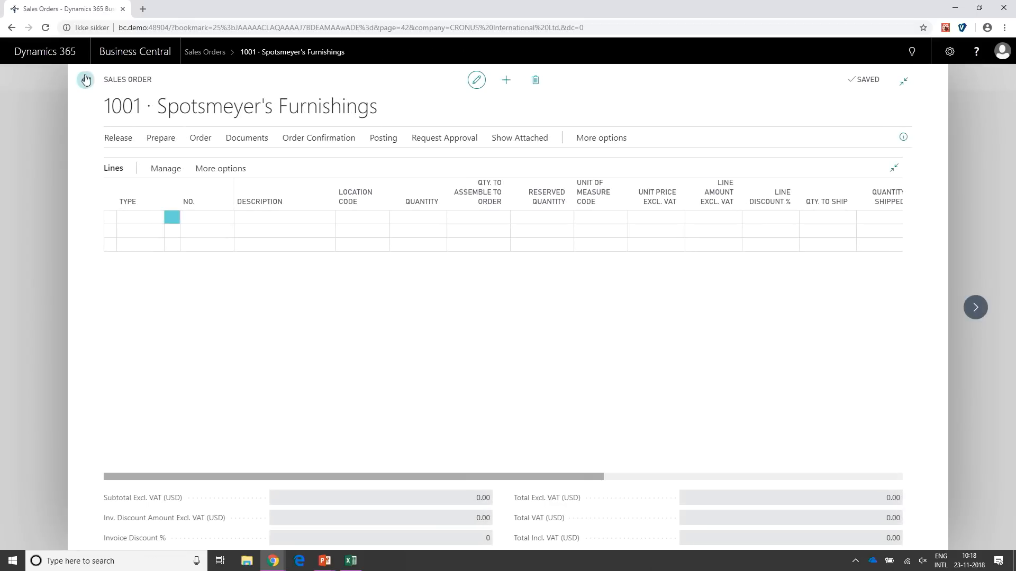
# - Switch to the other browser window showing Sales Invoices
pyautogui.hotkey('alt', 'Tab')
pyautogui.press('Tab')
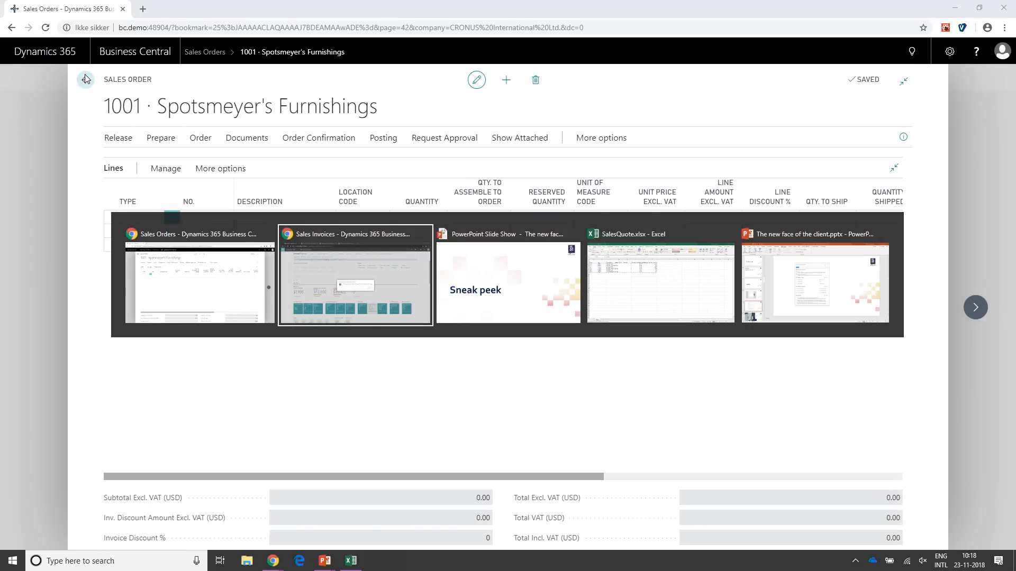